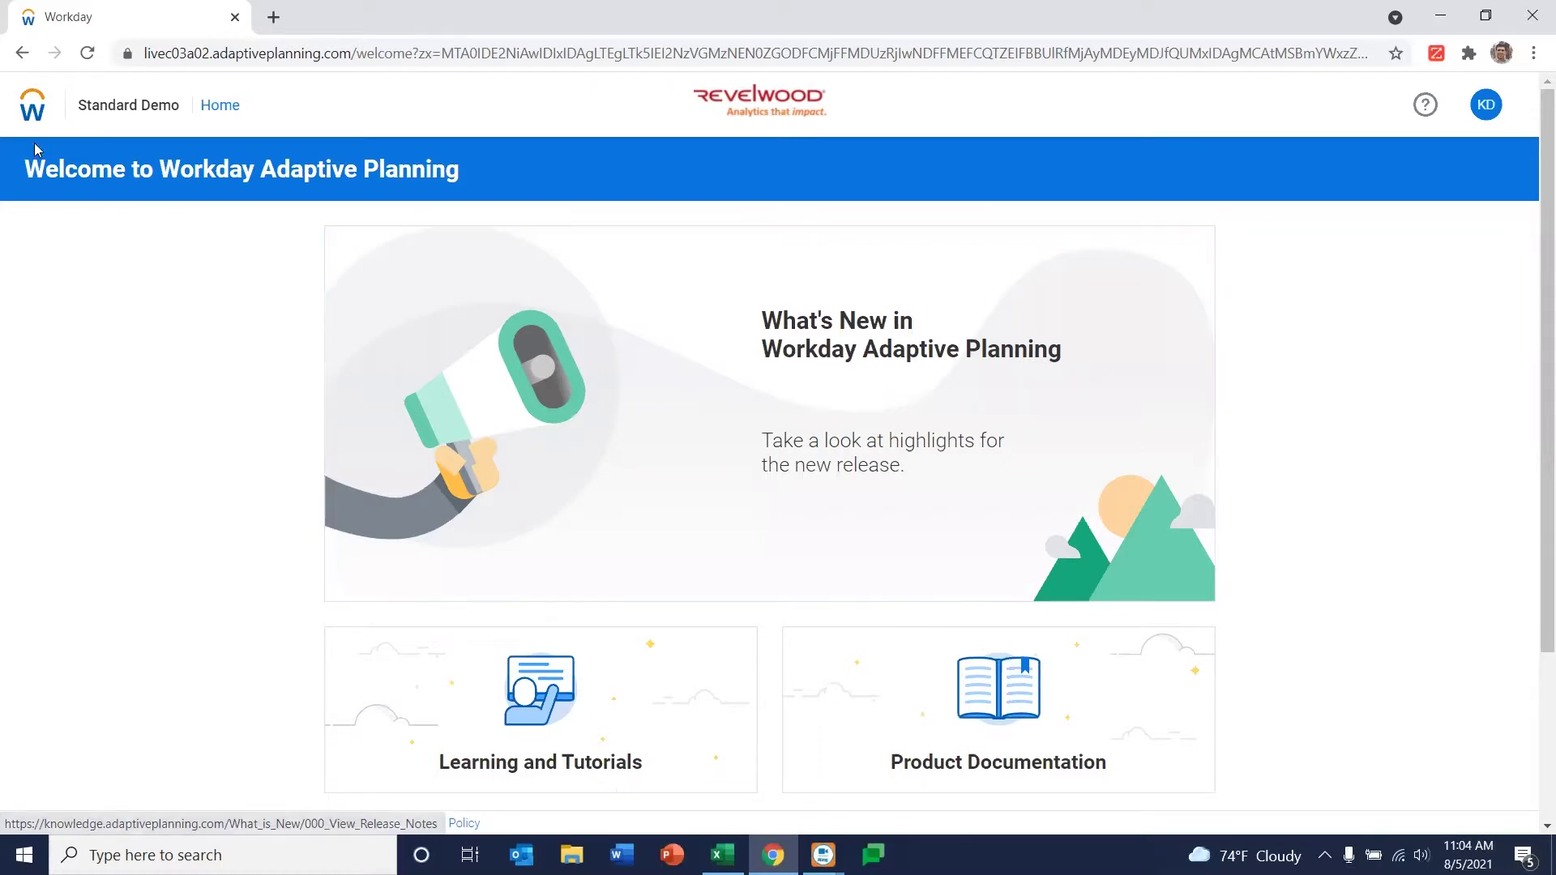
Open the Current Month Expense Variance Analysis report from the Reports list
{"action": "left_click", "coordinate": [34, 114]}
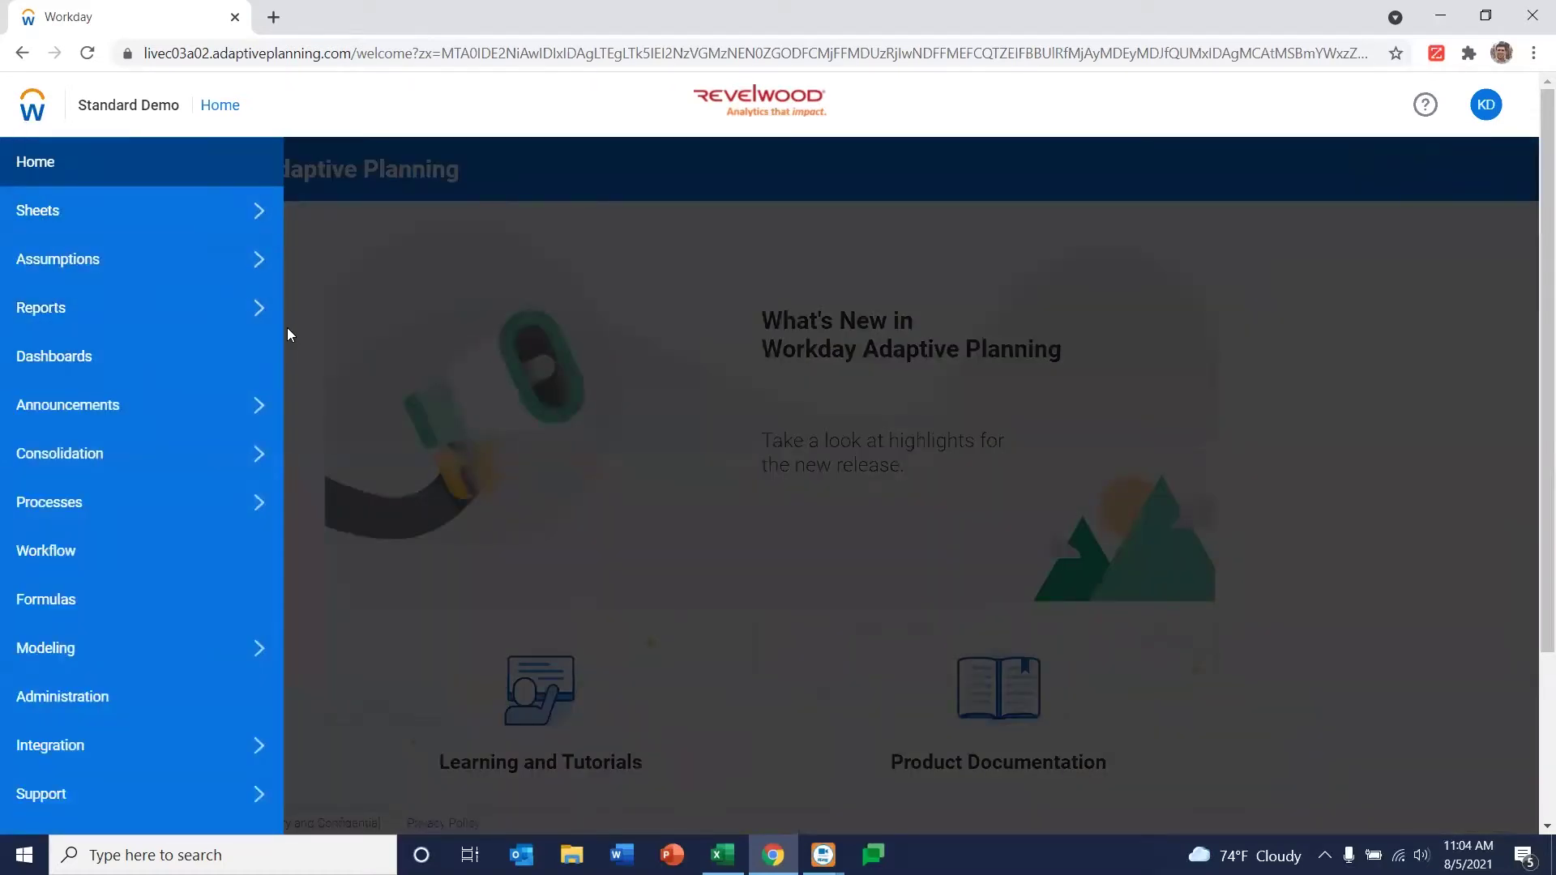
{"action": "left_click", "coordinate": [258, 314]}
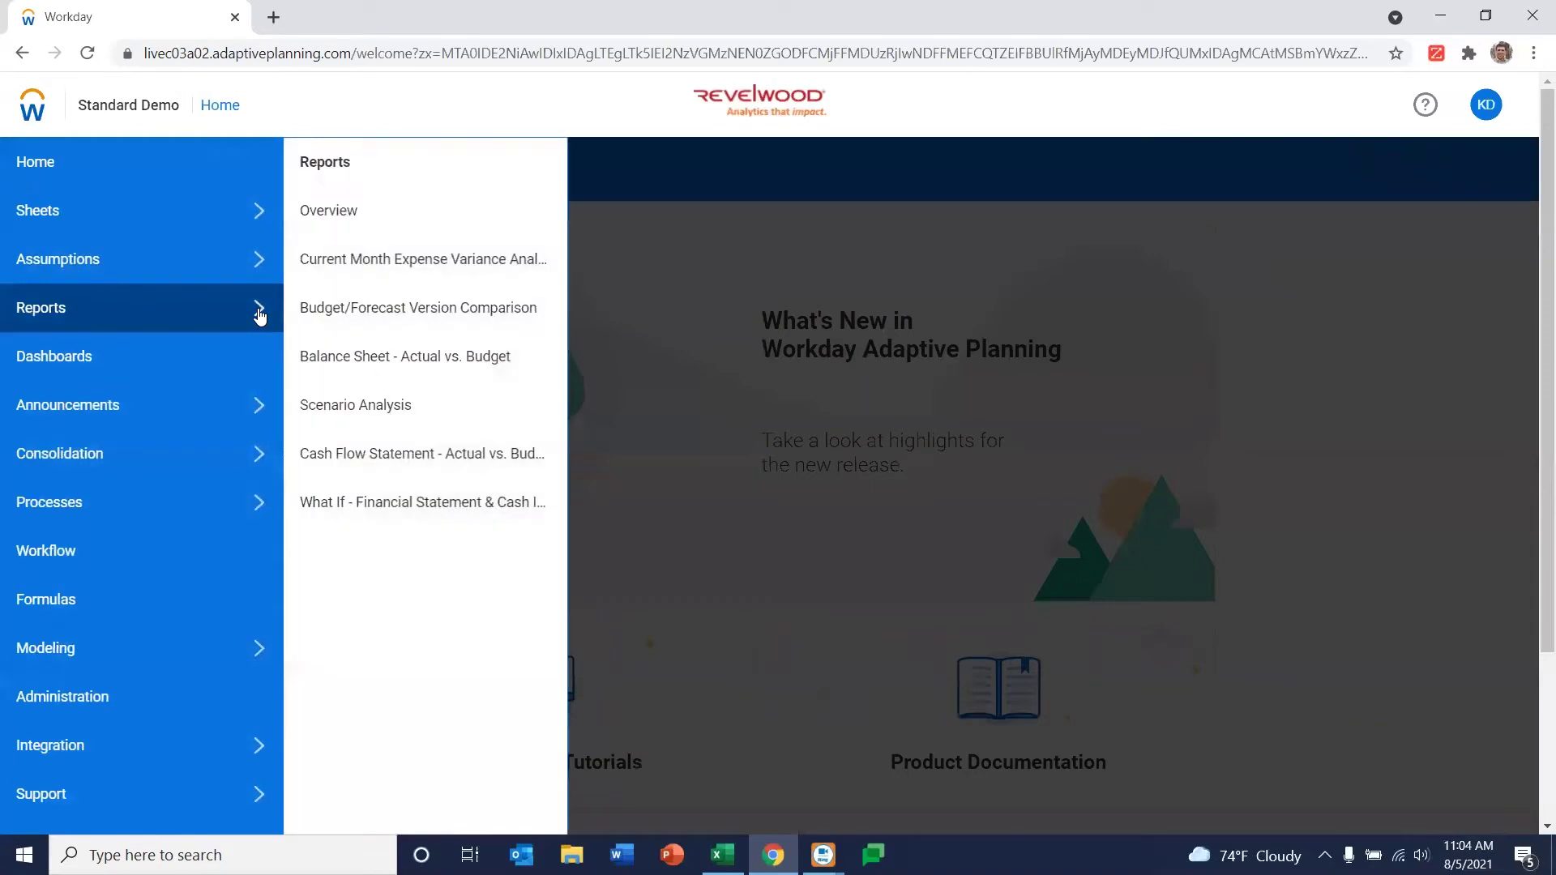
{"action": "left_click", "coordinate": [393, 274]}
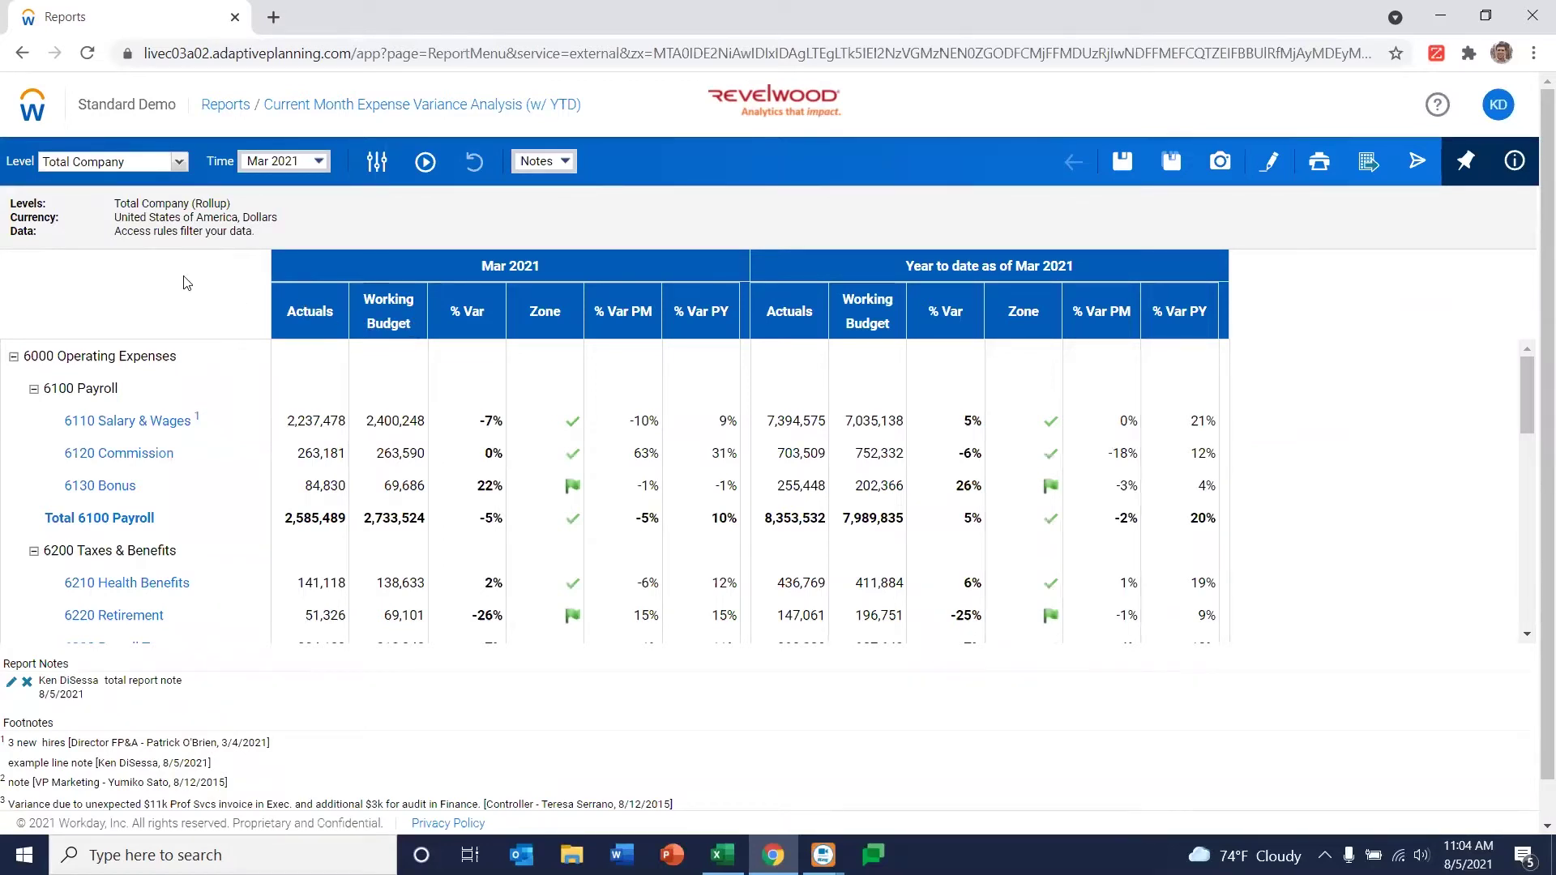
Keep Total Company and Mar 2021 as level and period, then run the report
{"action": "left_click", "coordinate": [180, 162]}
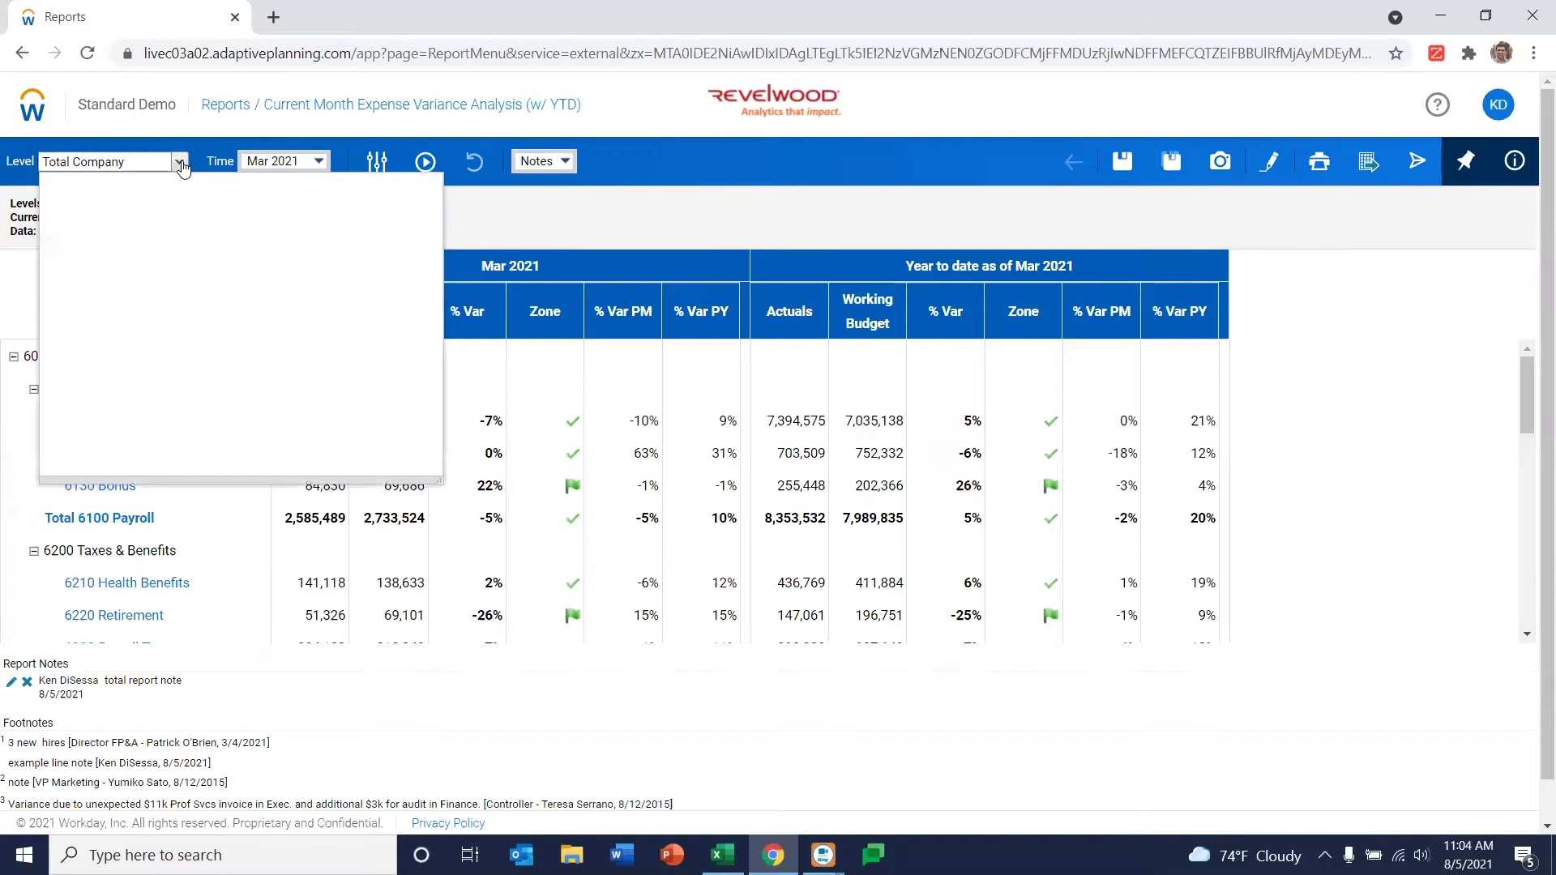
{"action": "left_click", "coordinate": [68, 310]}
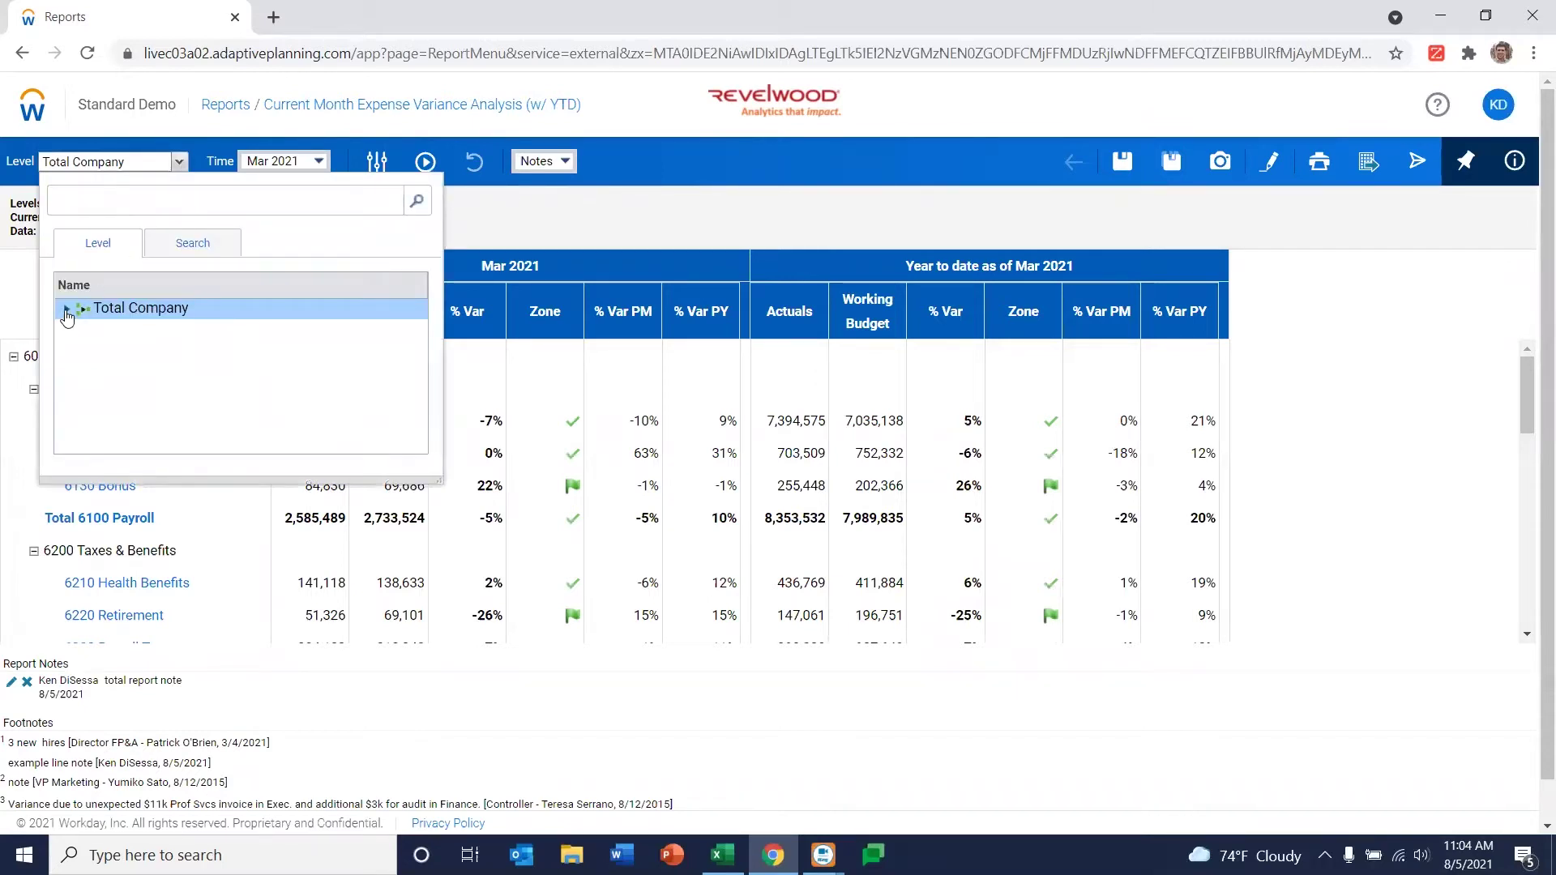
{"action": "left_click", "coordinate": [84, 332]}
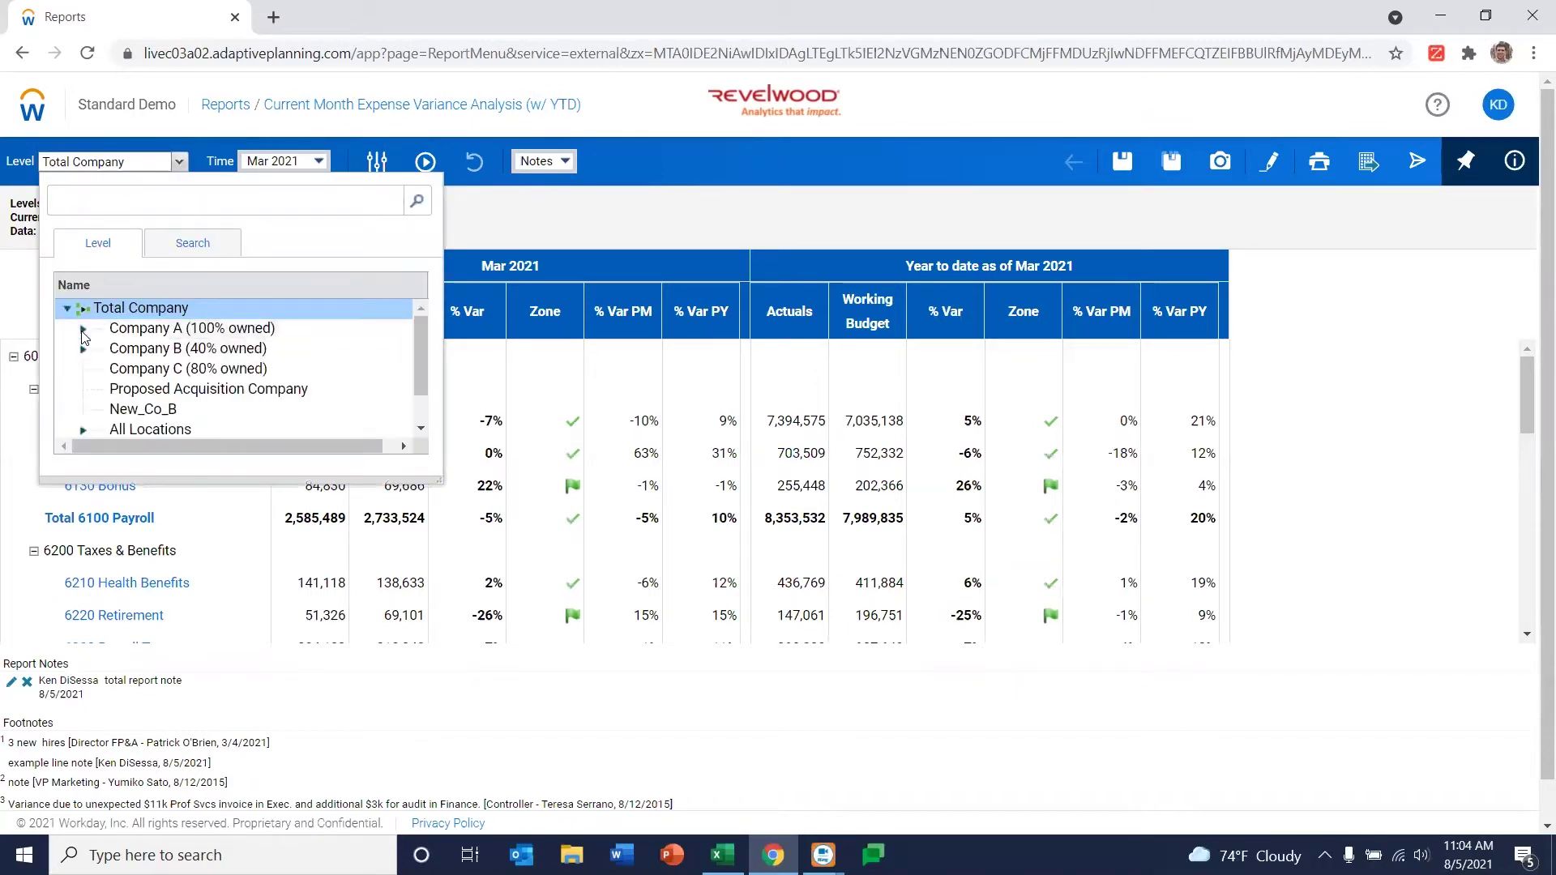
{"action": "left_click", "coordinate": [321, 165]}
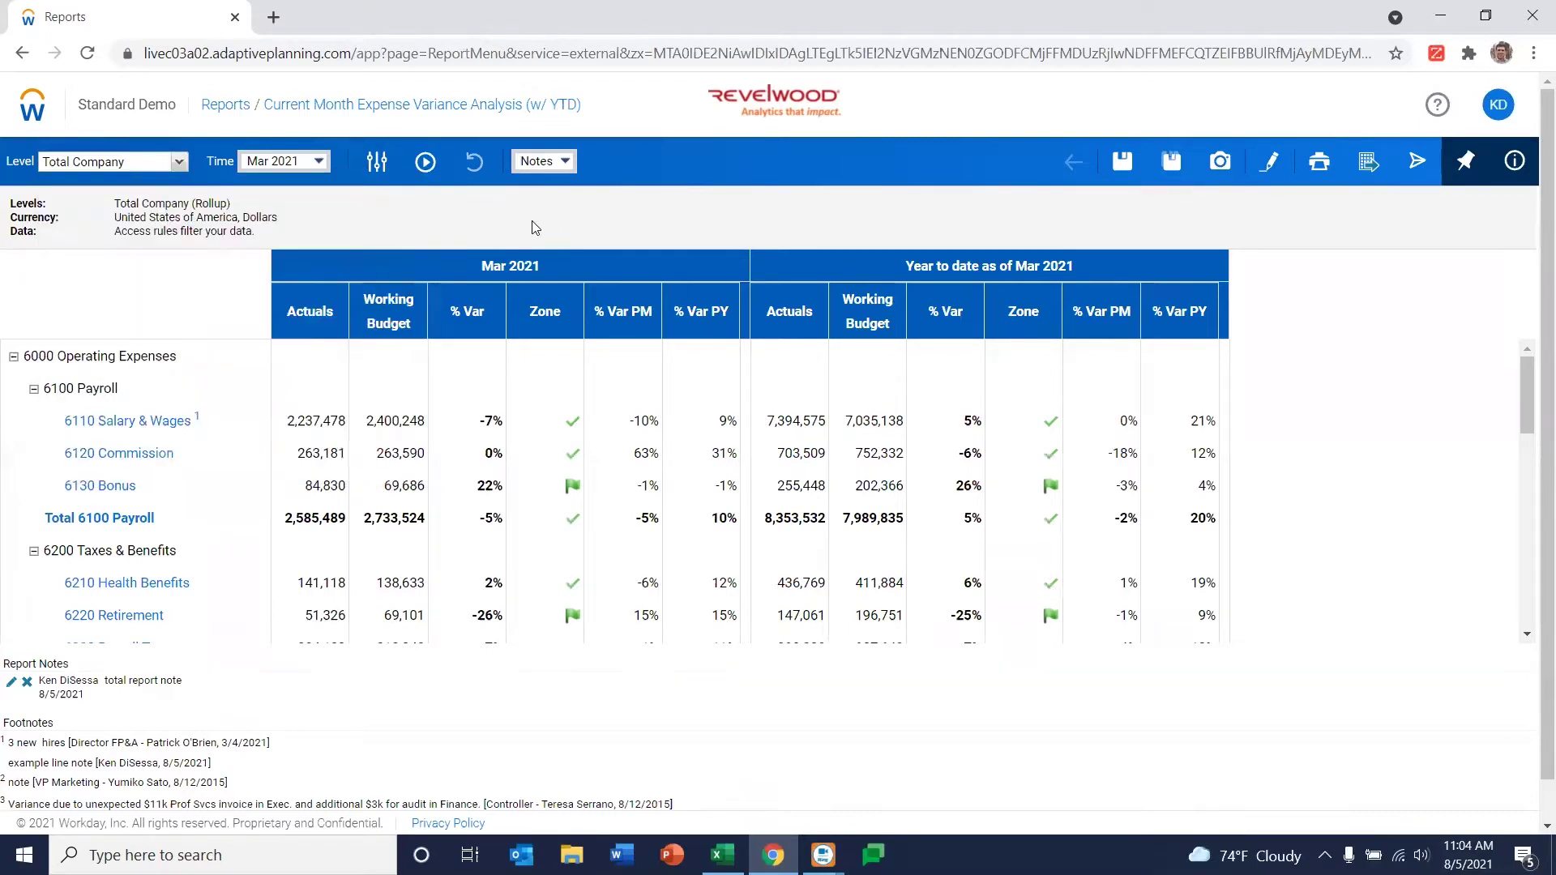
{"action": "left_click", "coordinate": [320, 162]}
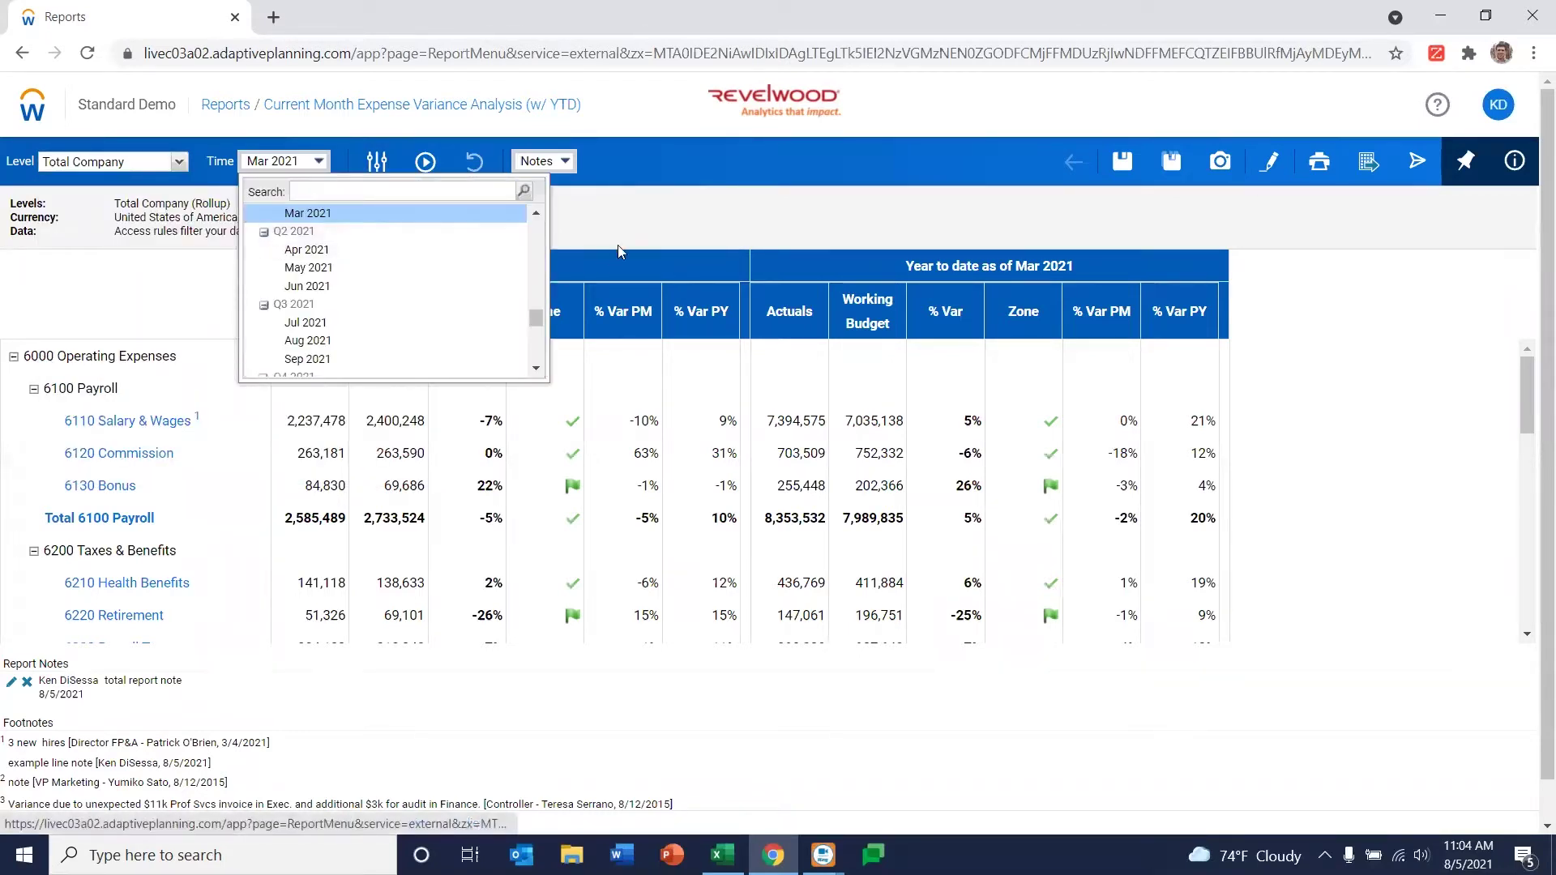
{"action": "left_click", "coordinate": [636, 234]}
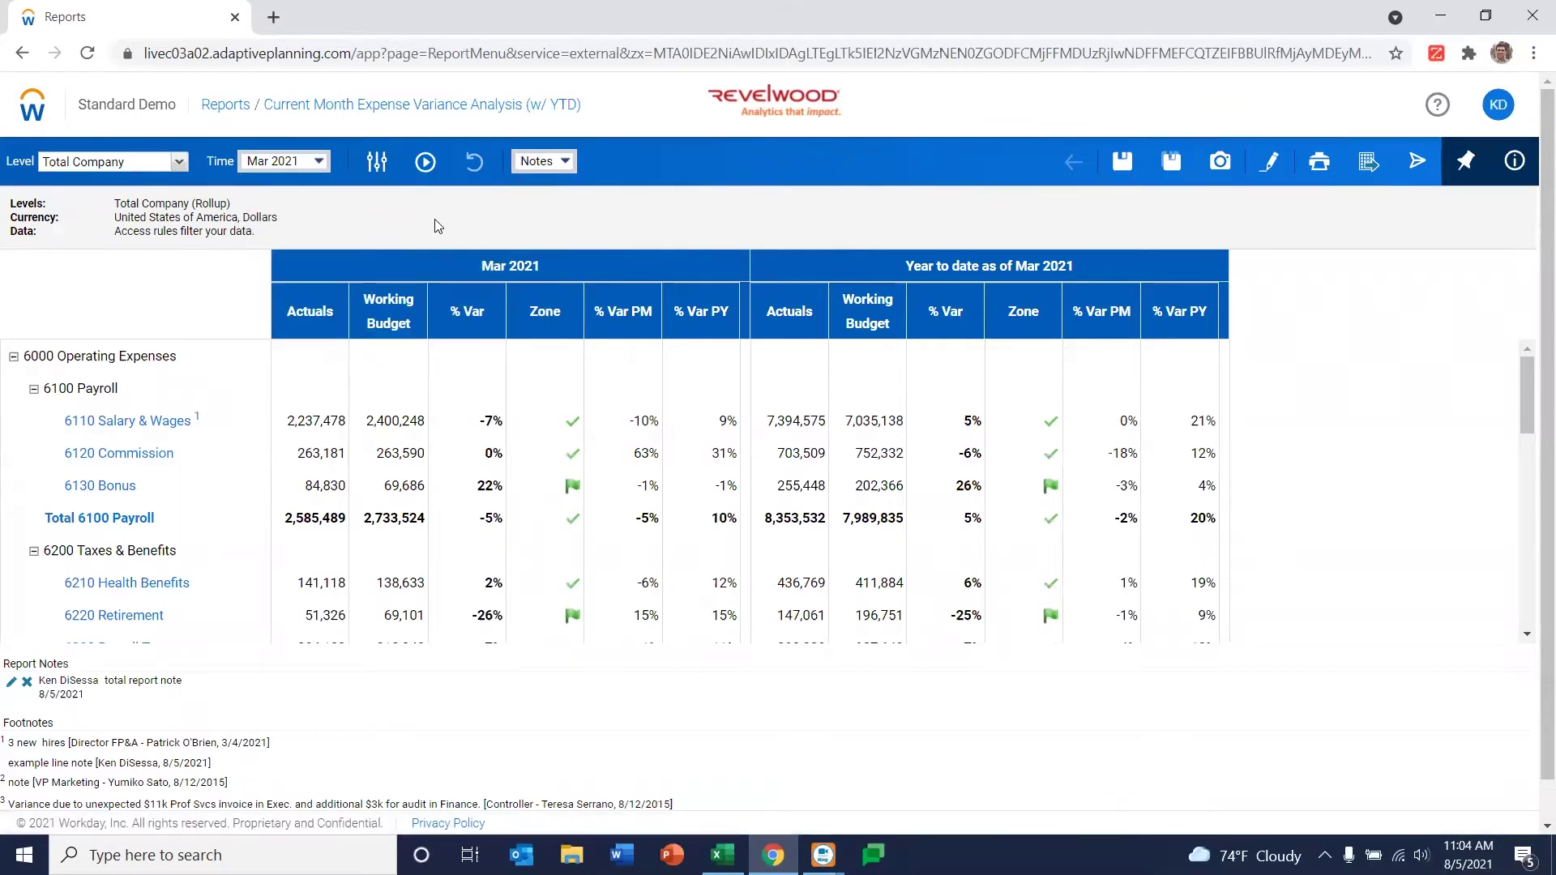
{"action": "left_click", "coordinate": [379, 165]}
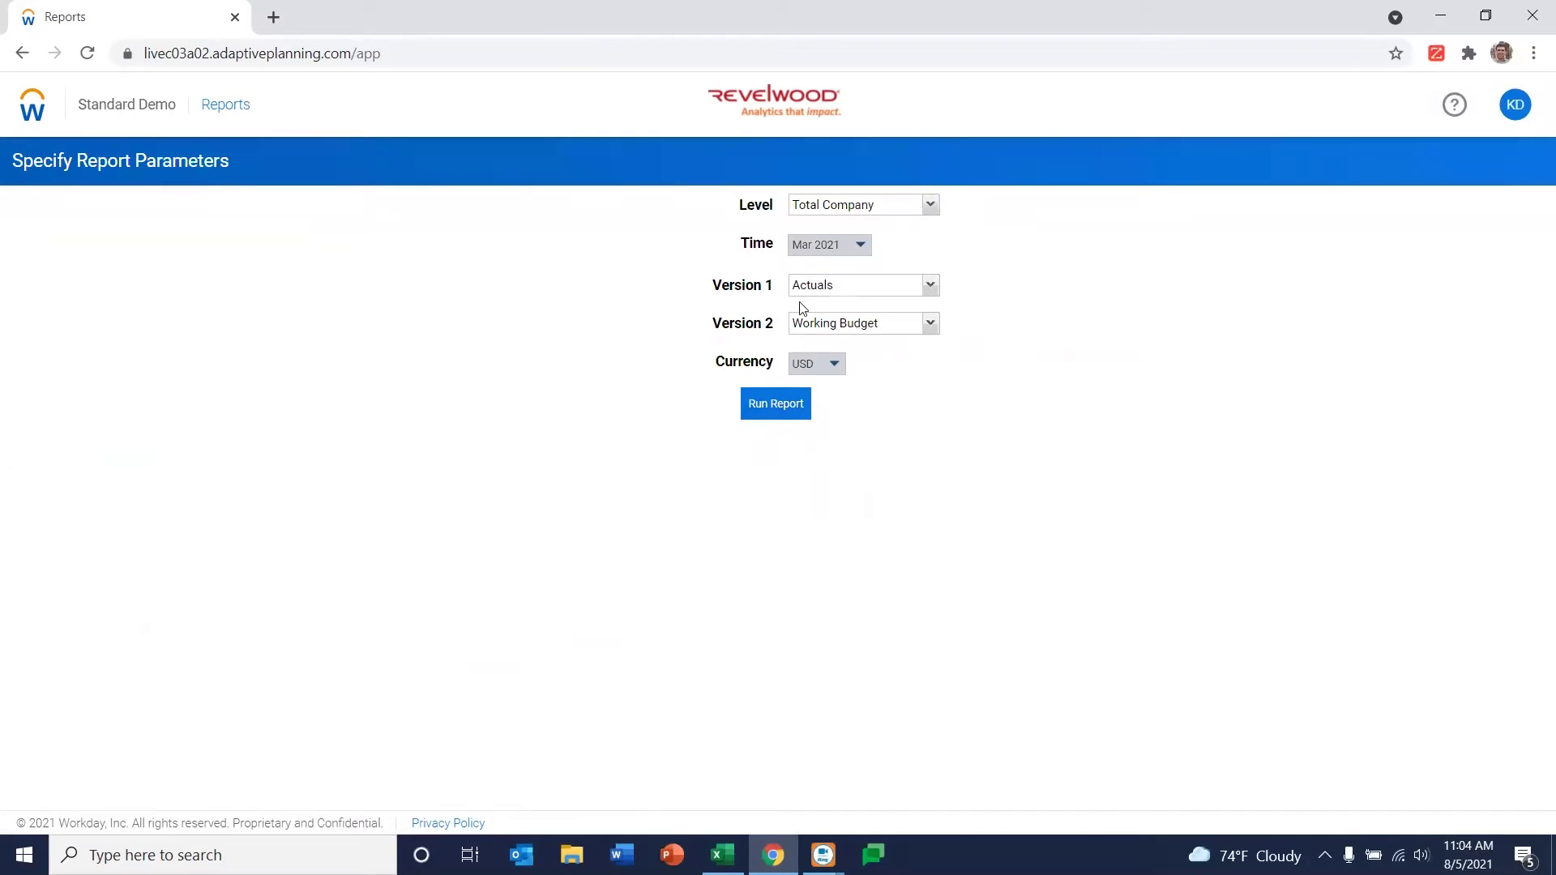
{"action": "left_click", "coordinate": [772, 409]}
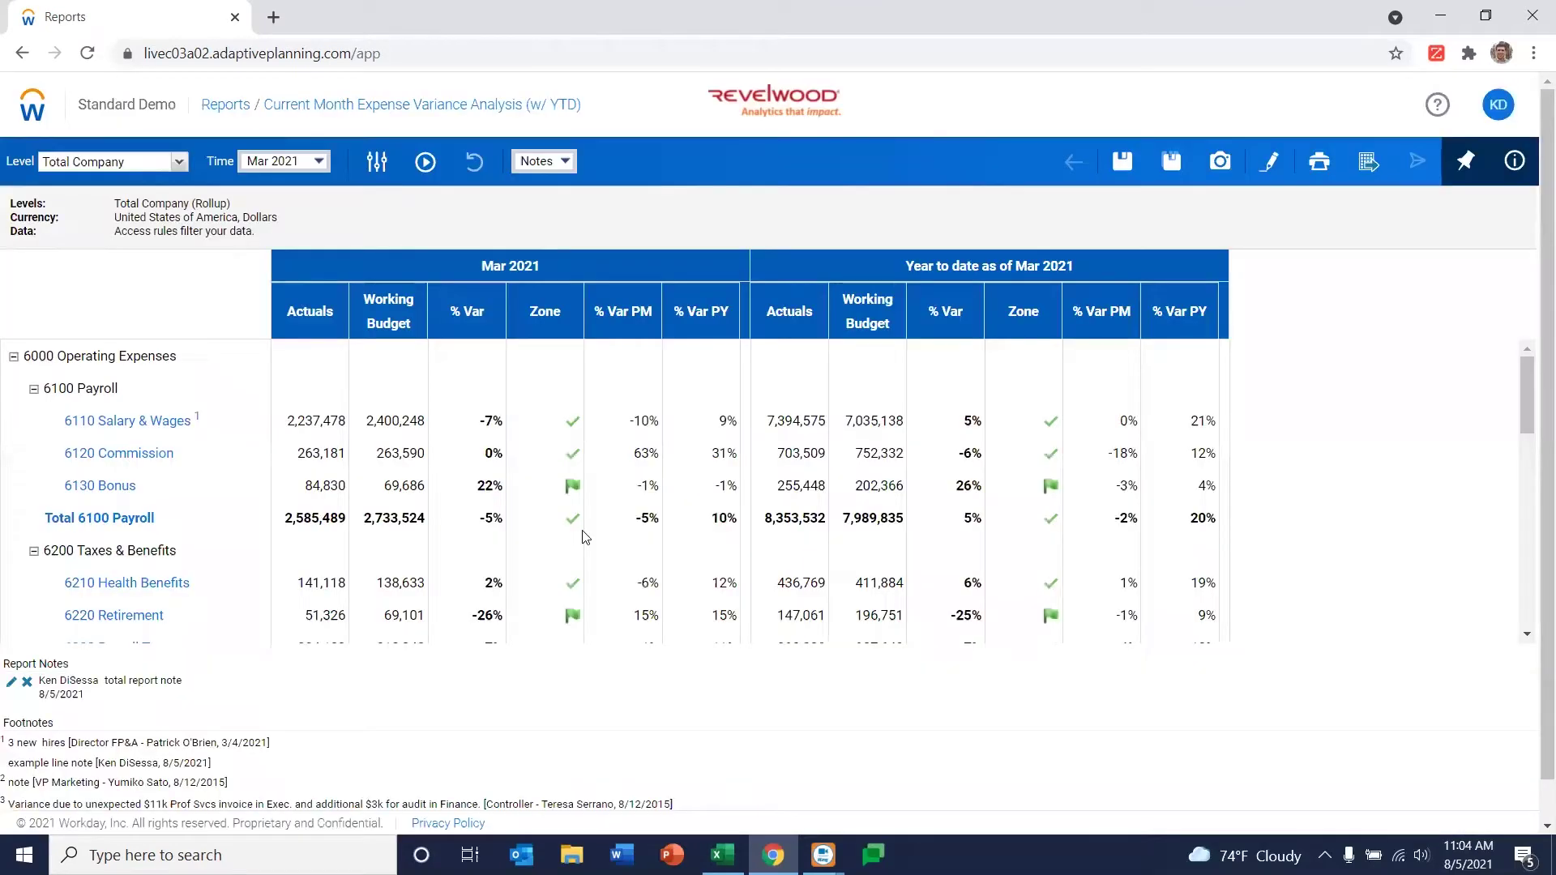
Add the report note 'adding new report line' to the whole report
{"action": "left_click", "coordinate": [567, 164]}
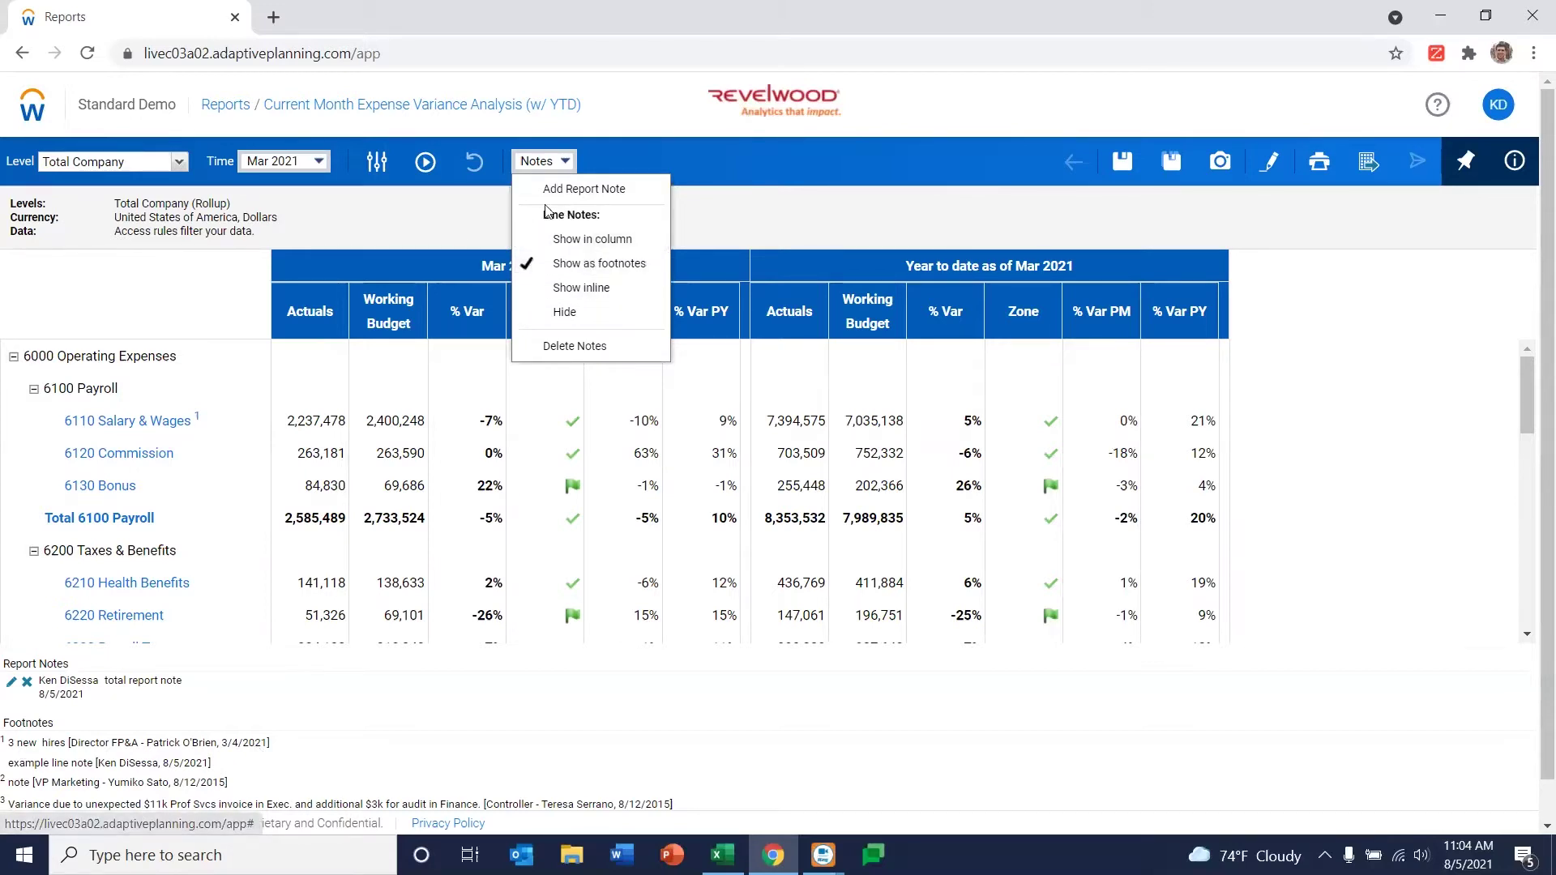
{"action": "left_click", "coordinate": [582, 188]}
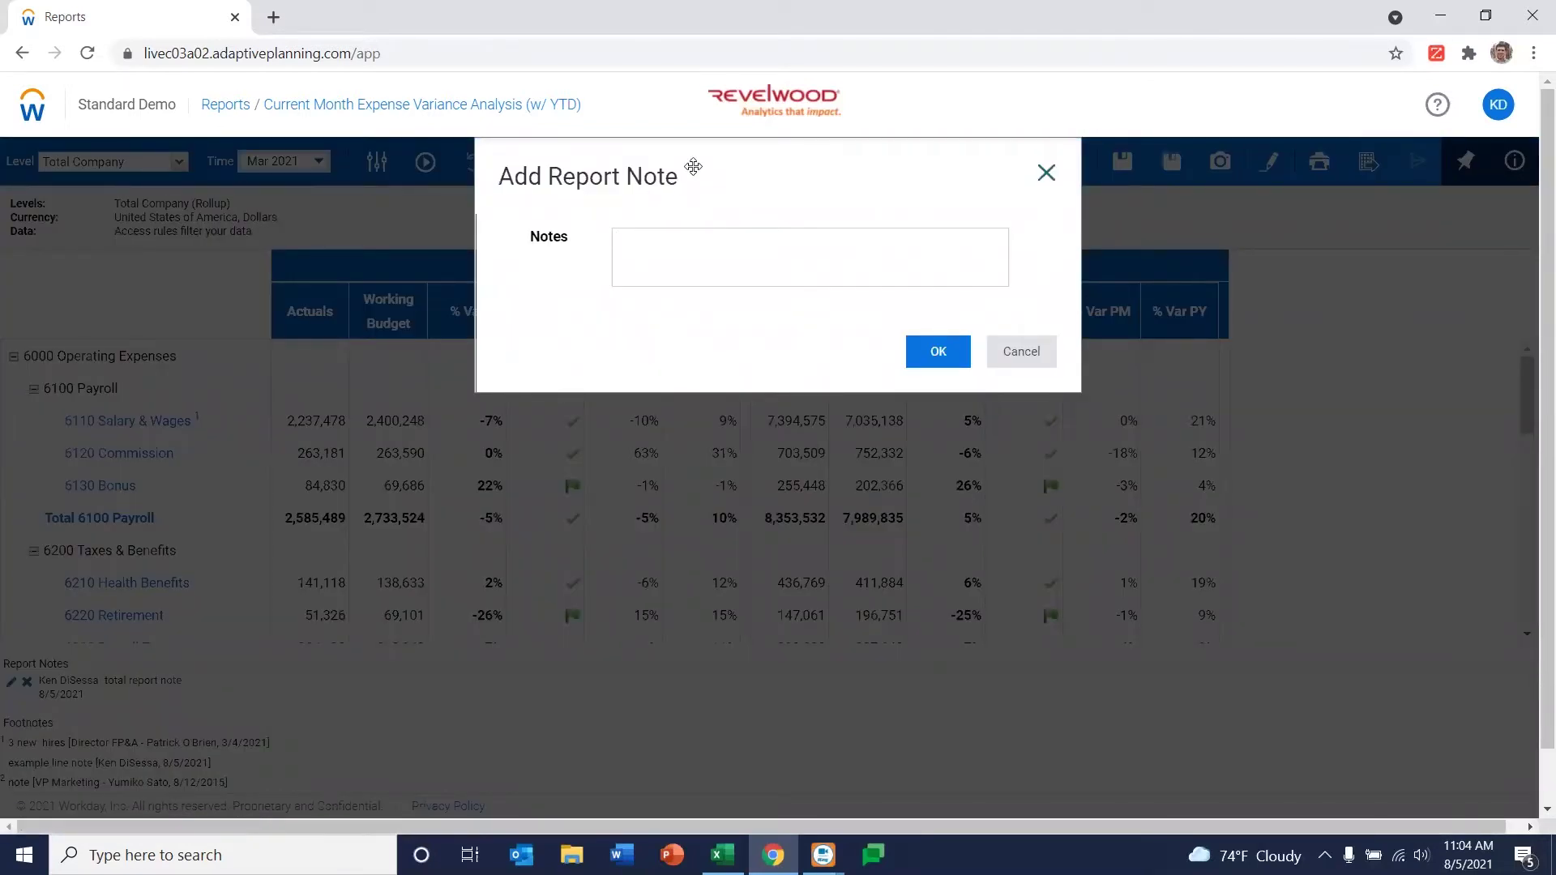
{"action": "type", "text": "adding new report line"}
{"action": "left_click", "coordinate": [938, 351]}
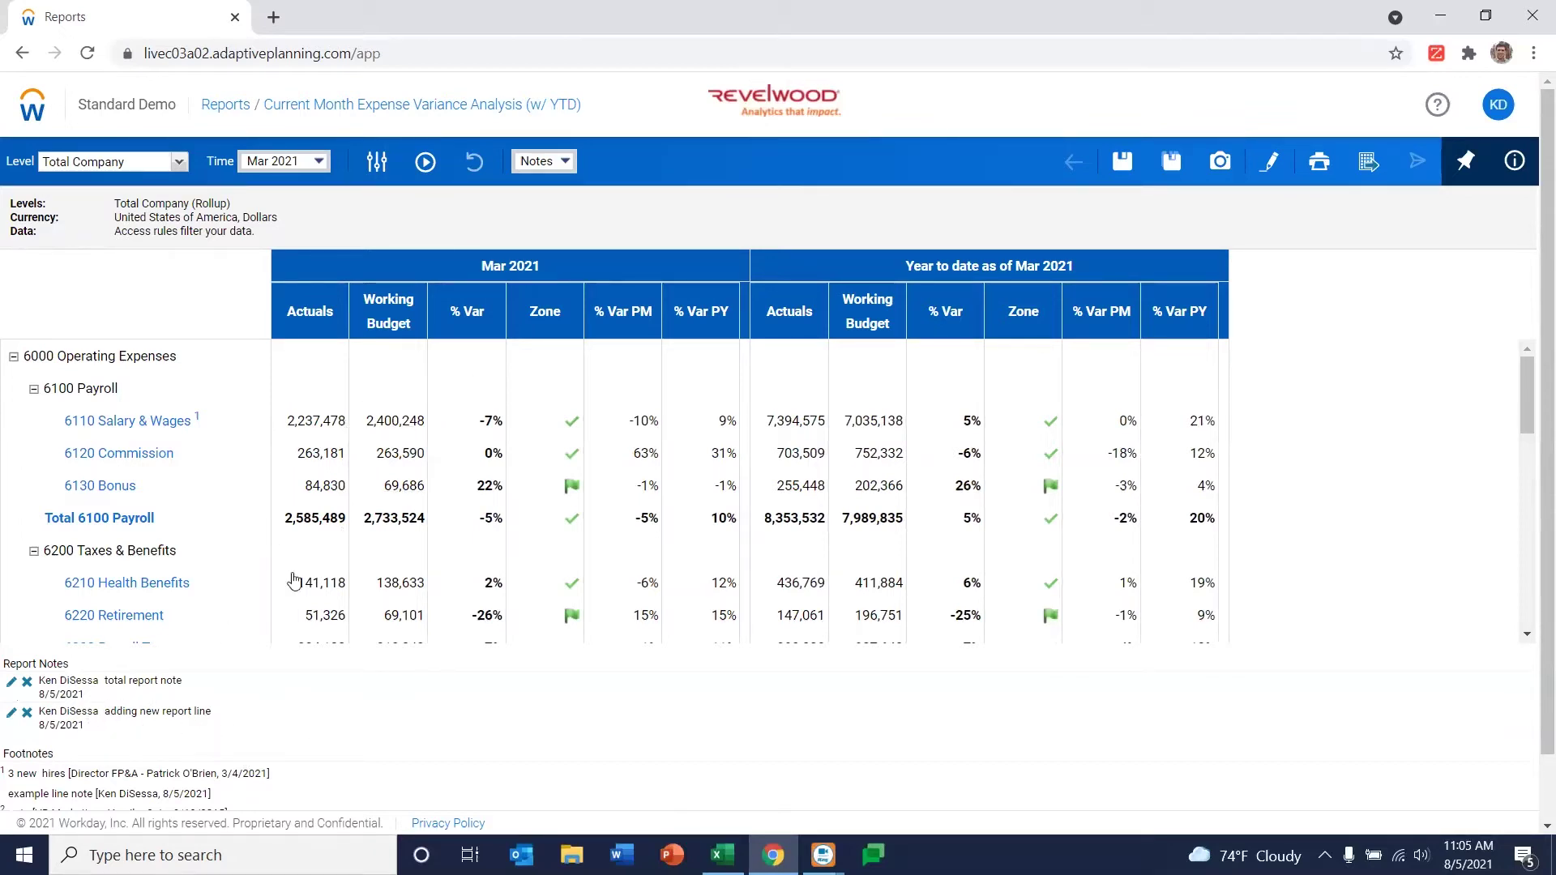
Add the line note 'add new line note' to 6110 Salary & Wages
{"action": "left_click", "coordinate": [154, 425]}
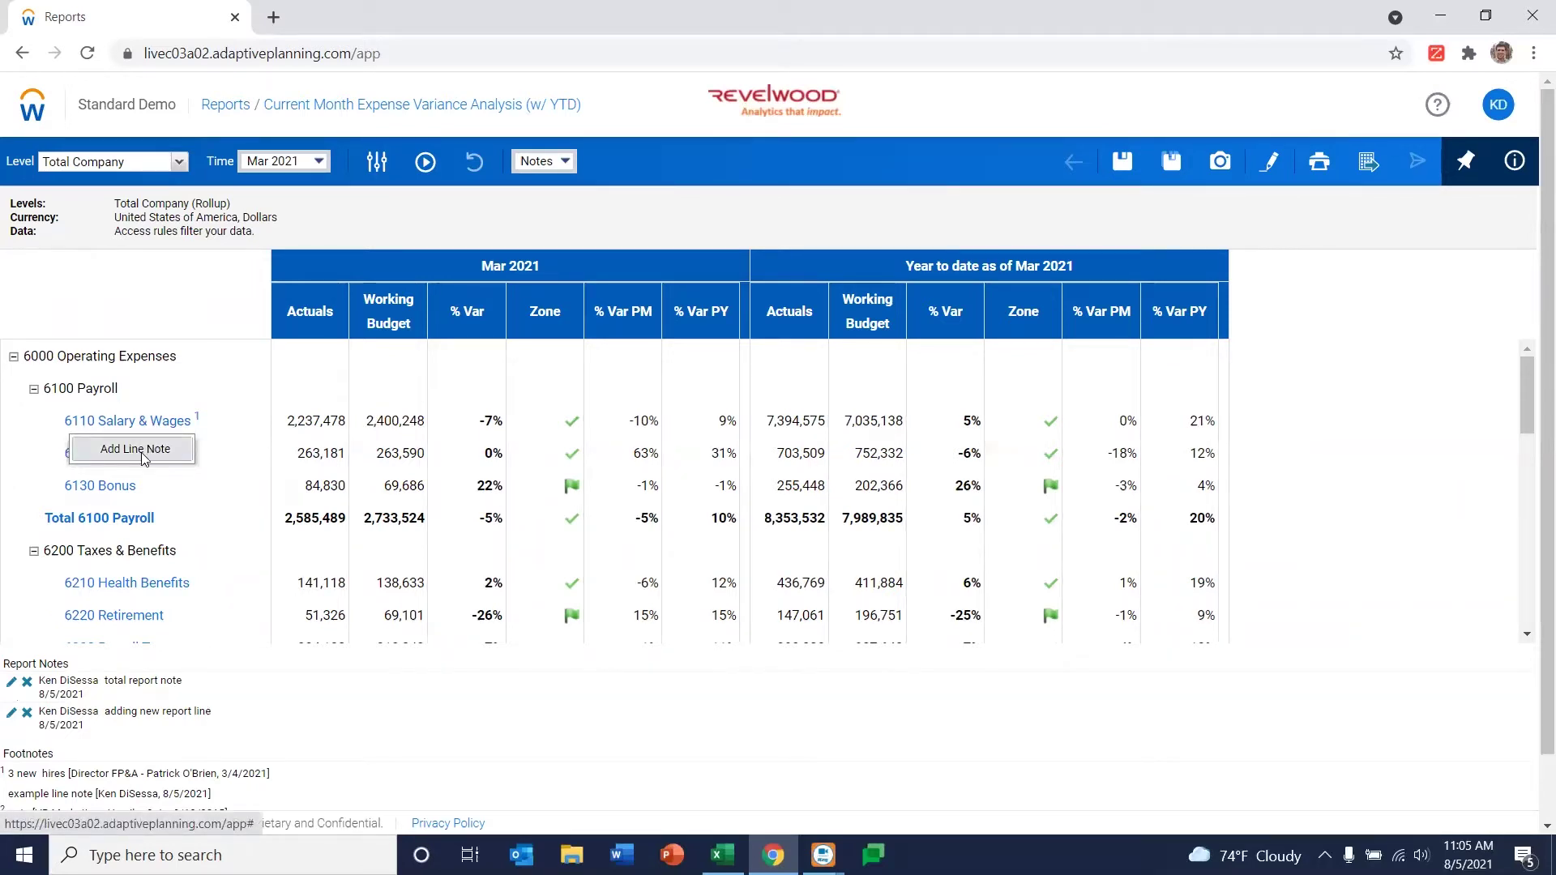
{"action": "left_click", "coordinate": [141, 452]}
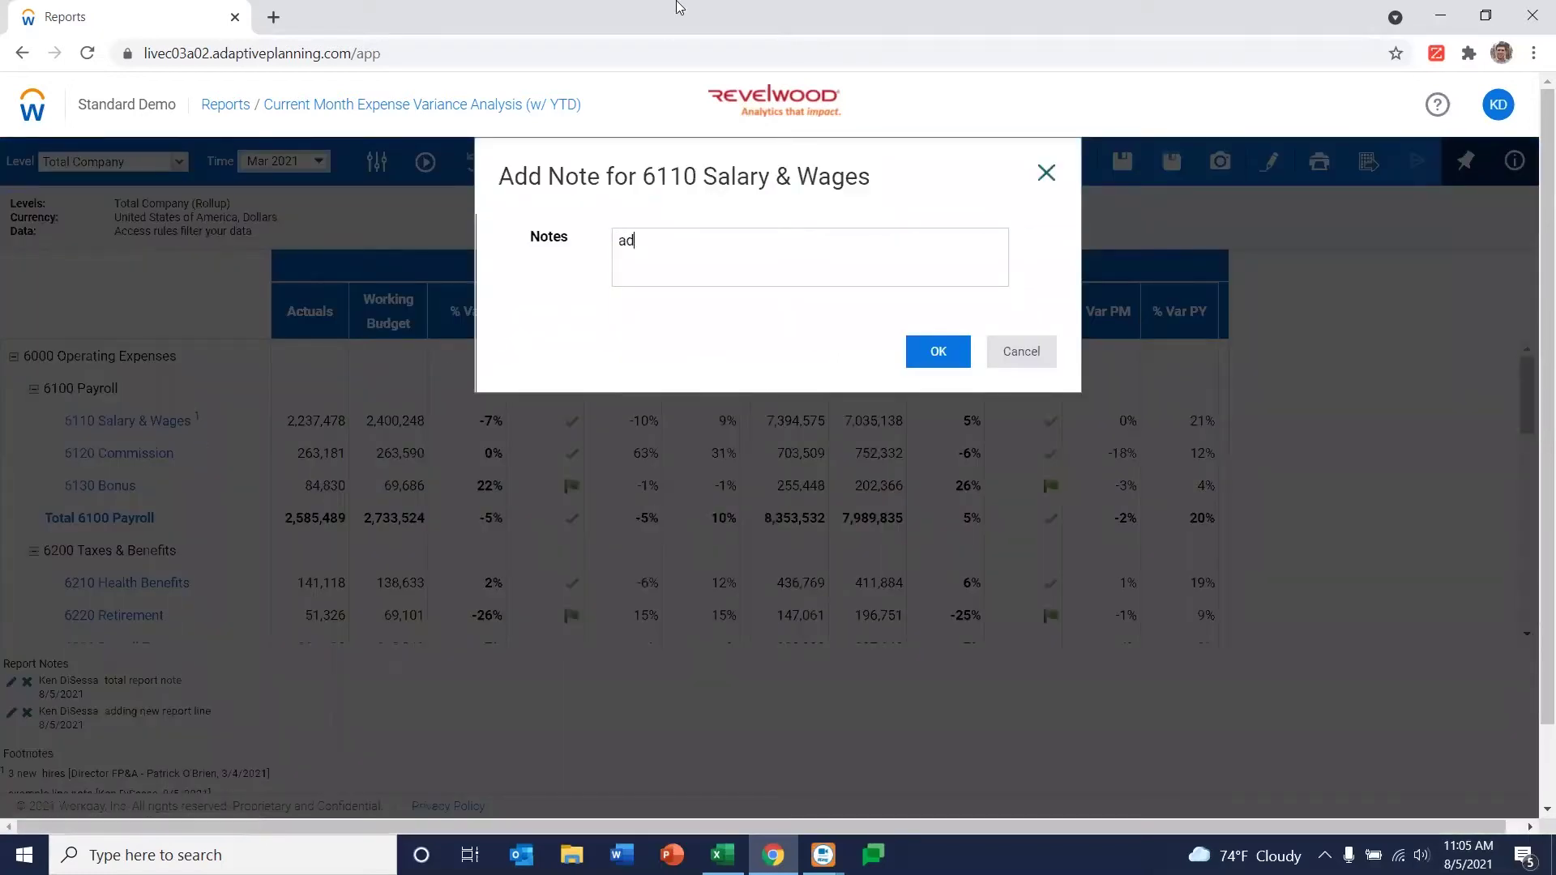
{"action": "type", "text": "add new line note"}
{"action": "left_click", "coordinate": [938, 351]}
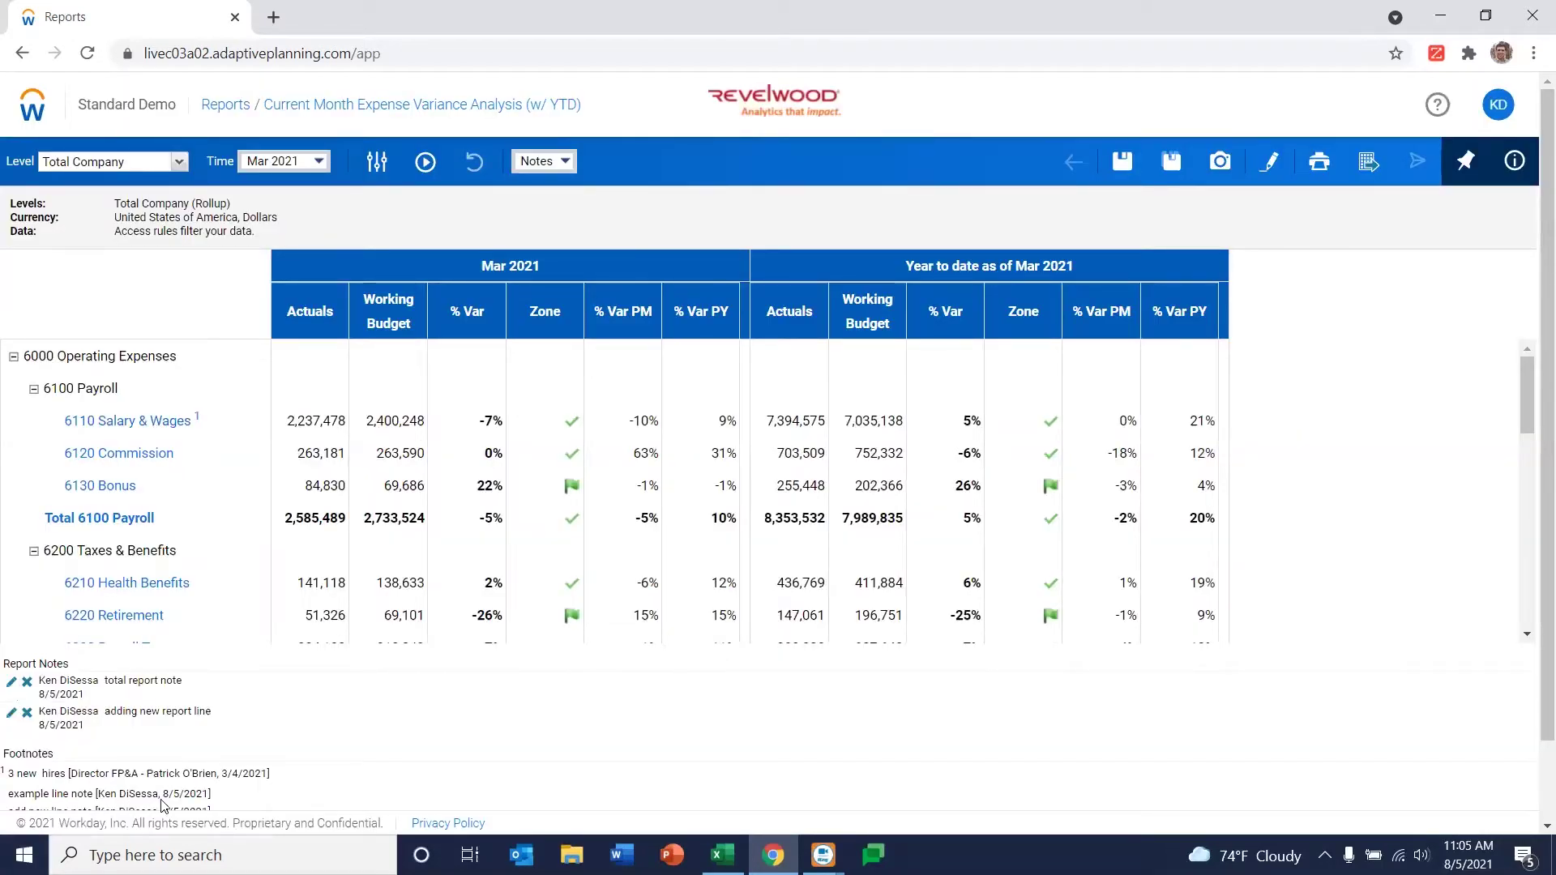
{"action": "scroll", "coordinate": [161, 805], "scroll_direction": "down", "scroll_amount": 2}
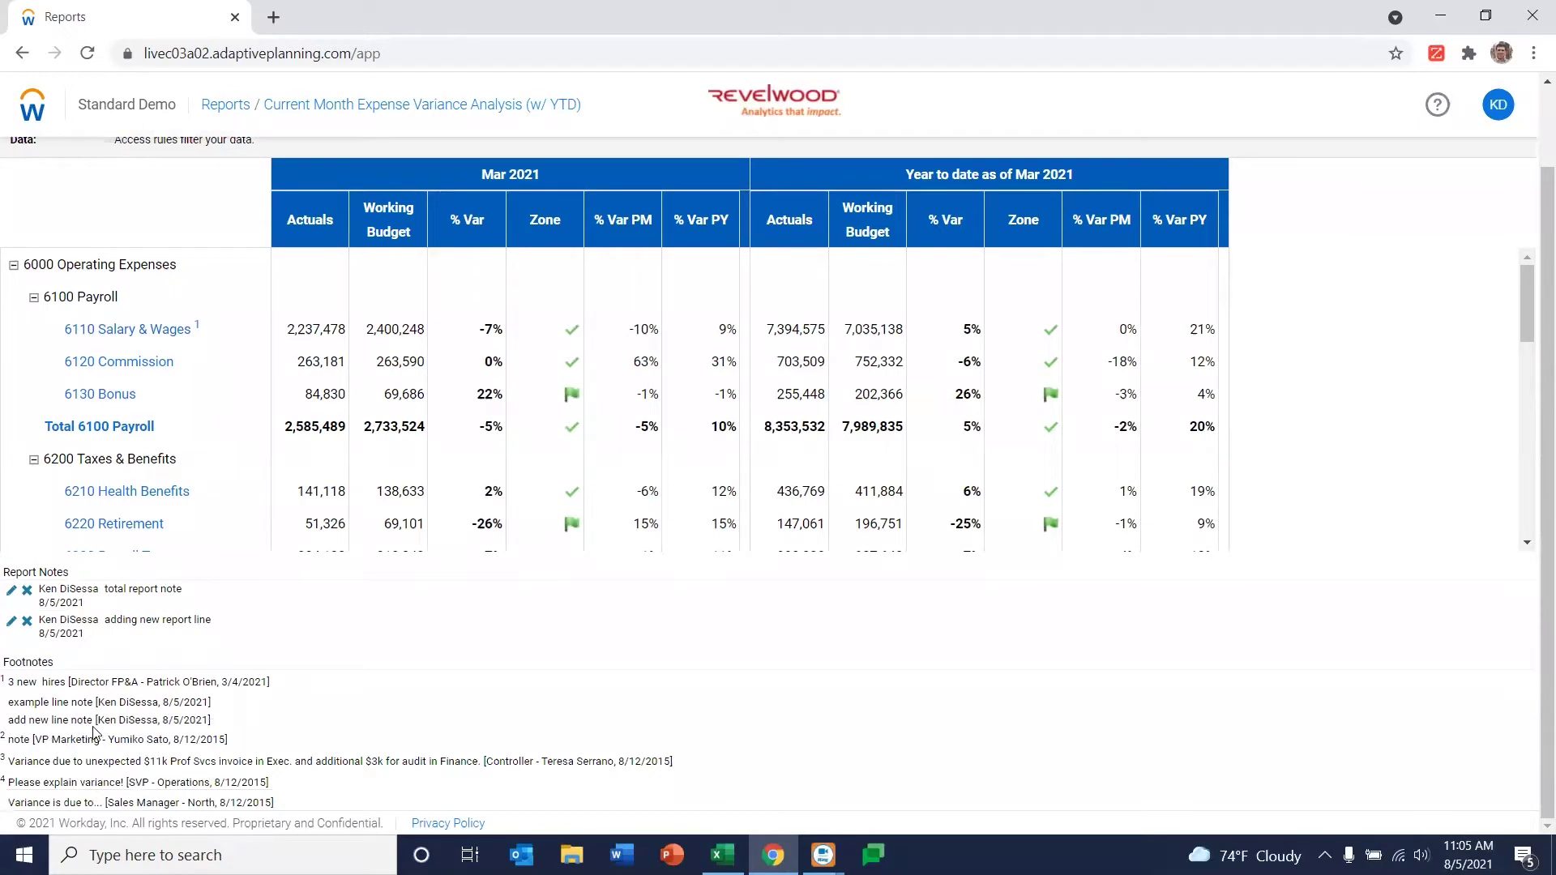
{"action": "scroll", "coordinate": [525, 705], "scroll_direction": "up", "scroll_amount": 2}
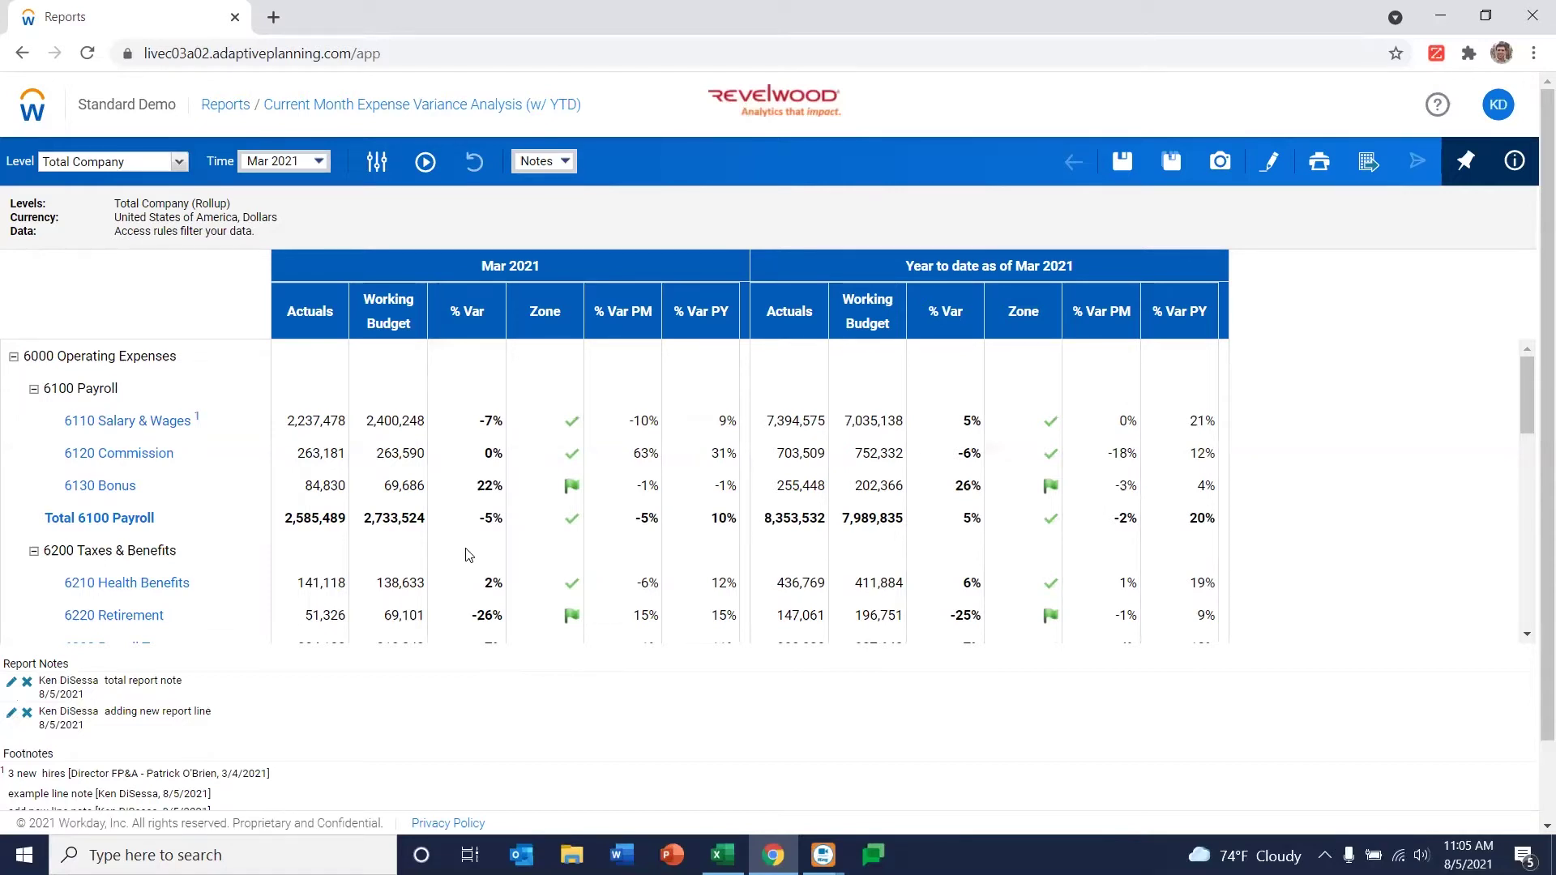
{"action": "left_click", "coordinate": [1221, 161]}
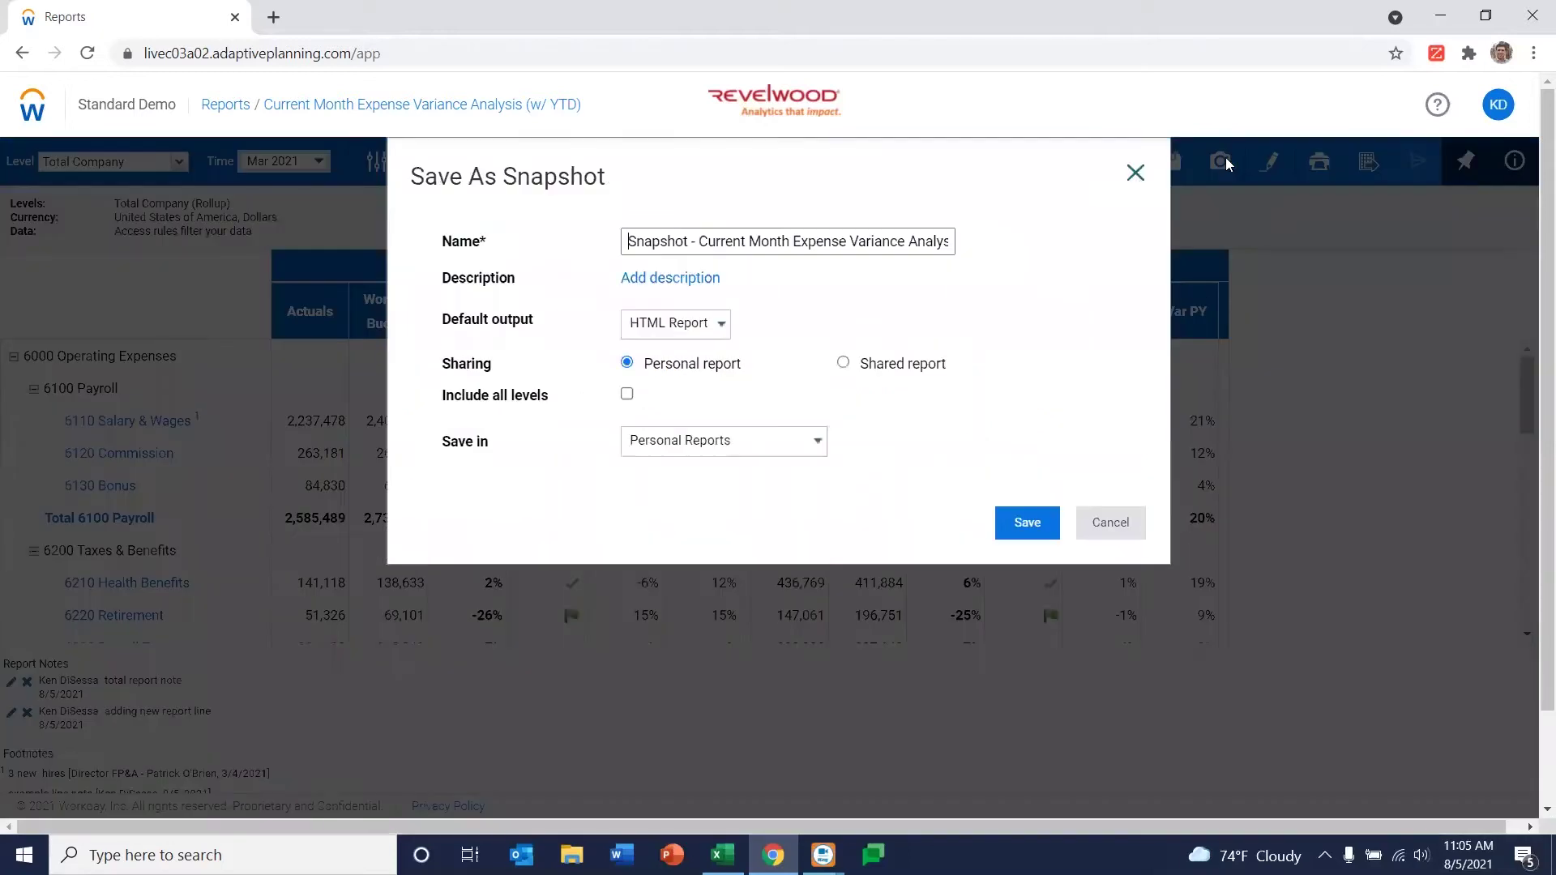
{"action": "left_click", "coordinate": [1107, 523]}
{"action": "left_click", "coordinate": [1369, 162]}
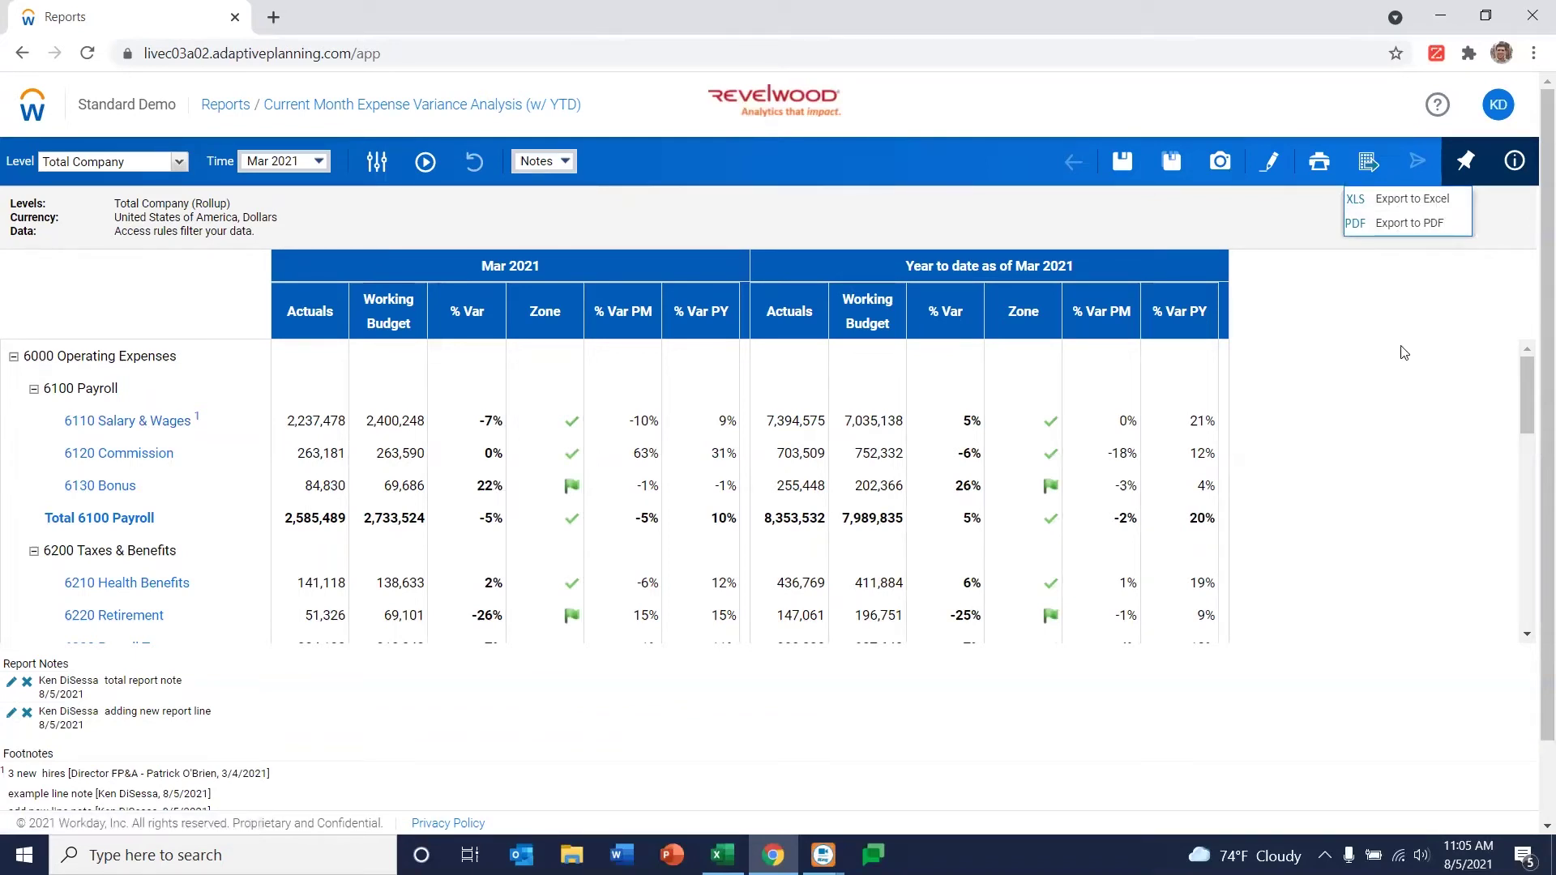
{"action": "left_click", "coordinate": [1418, 360]}
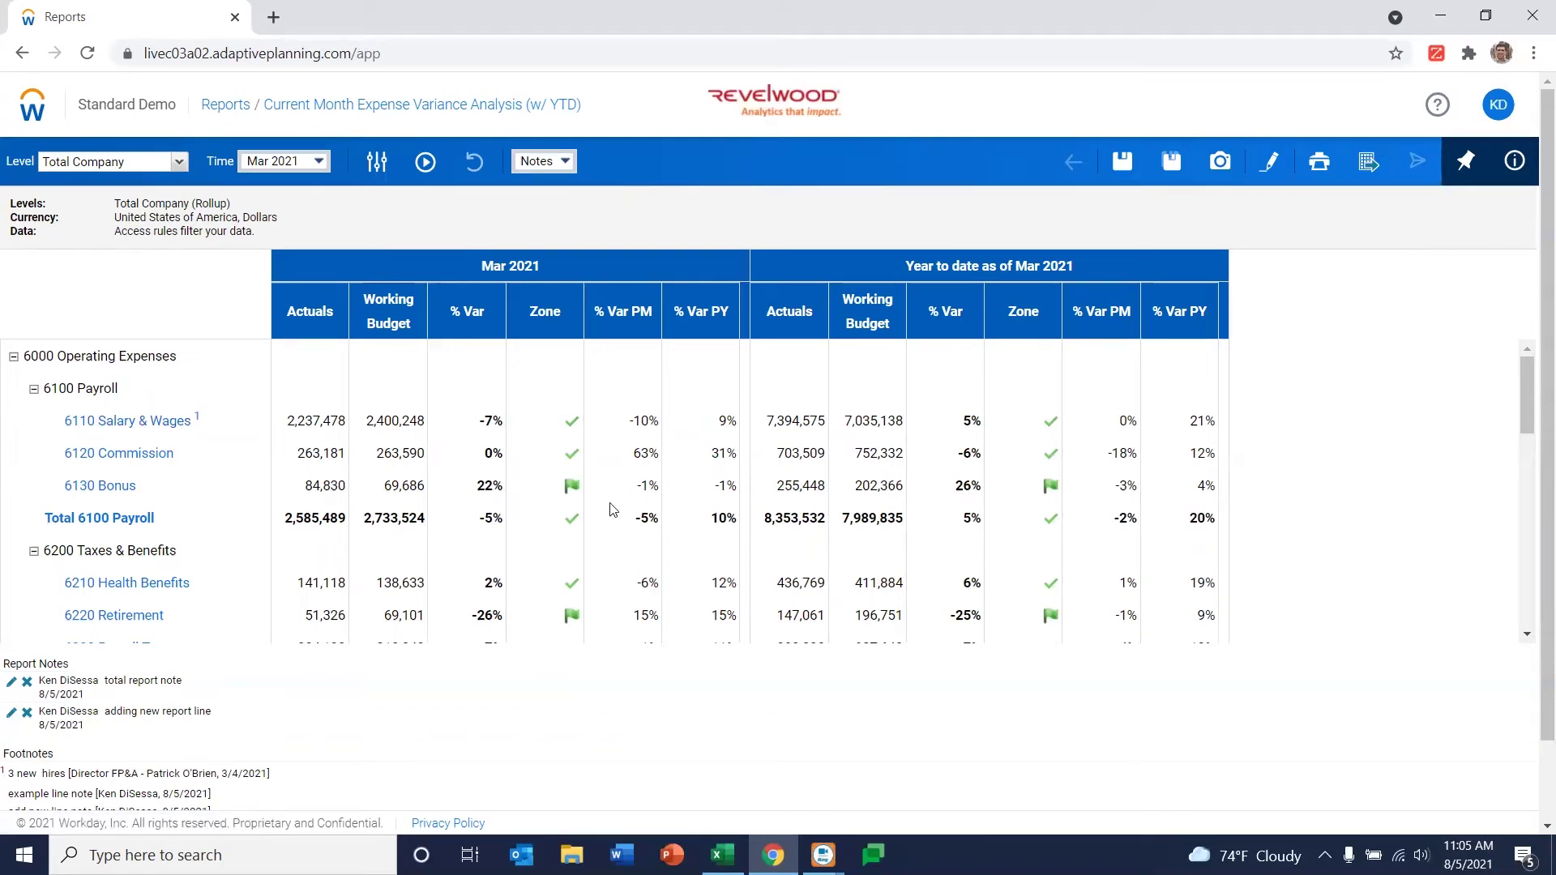
Scroll to the Travel & Entertainment rows and open drill-down choices for 6450 Other T&E
{"action": "scroll", "coordinate": [356, 463], "scroll_direction": "down", "scroll_amount": 3}
{"action": "scroll", "coordinate": [357, 463], "scroll_direction": "down", "scroll_amount": 3}
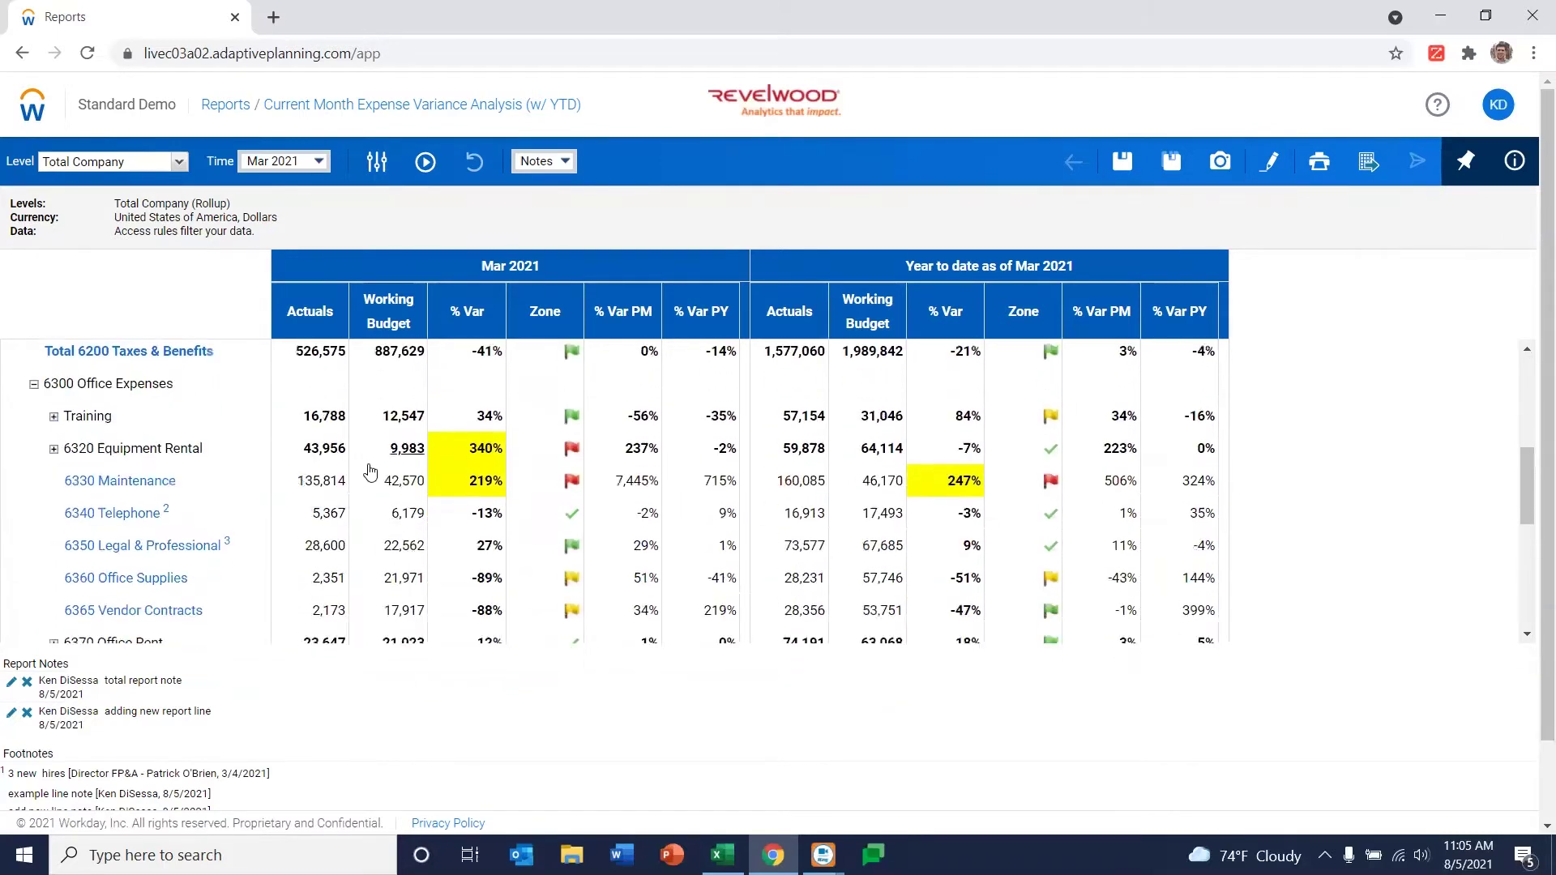
{"action": "scroll", "coordinate": [422, 454], "scroll_direction": "up", "scroll_amount": 3}
{"action": "scroll", "coordinate": [510, 442], "scroll_direction": "up", "scroll_amount": 1}
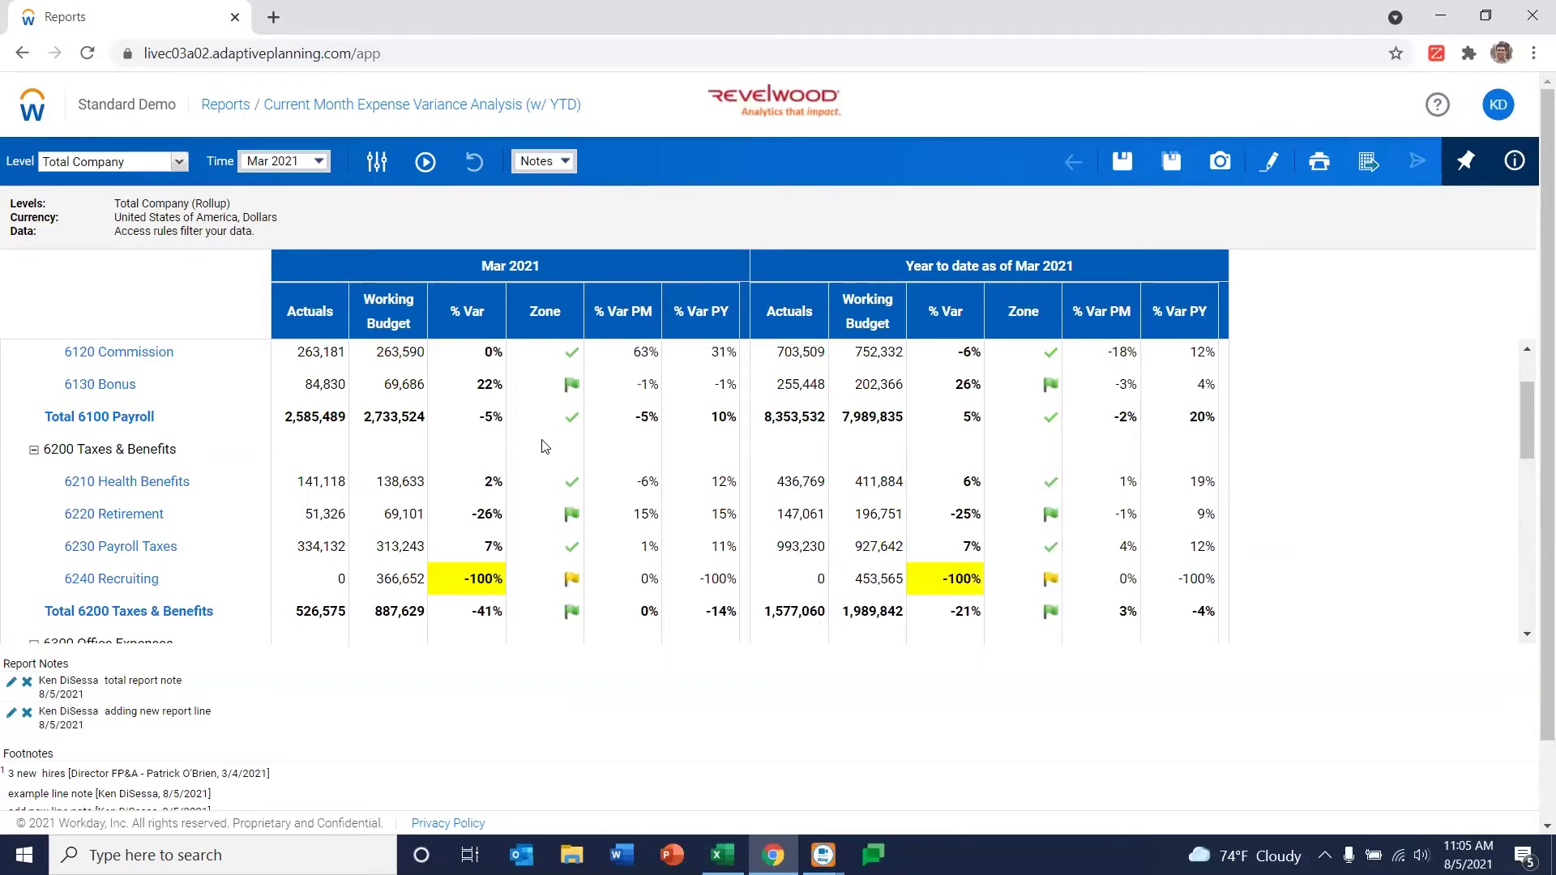
{"action": "scroll", "coordinate": [549, 443], "scroll_direction": "down", "scroll_amount": 1}
{"action": "scroll", "coordinate": [549, 442], "scroll_direction": "down", "scroll_amount": 4}
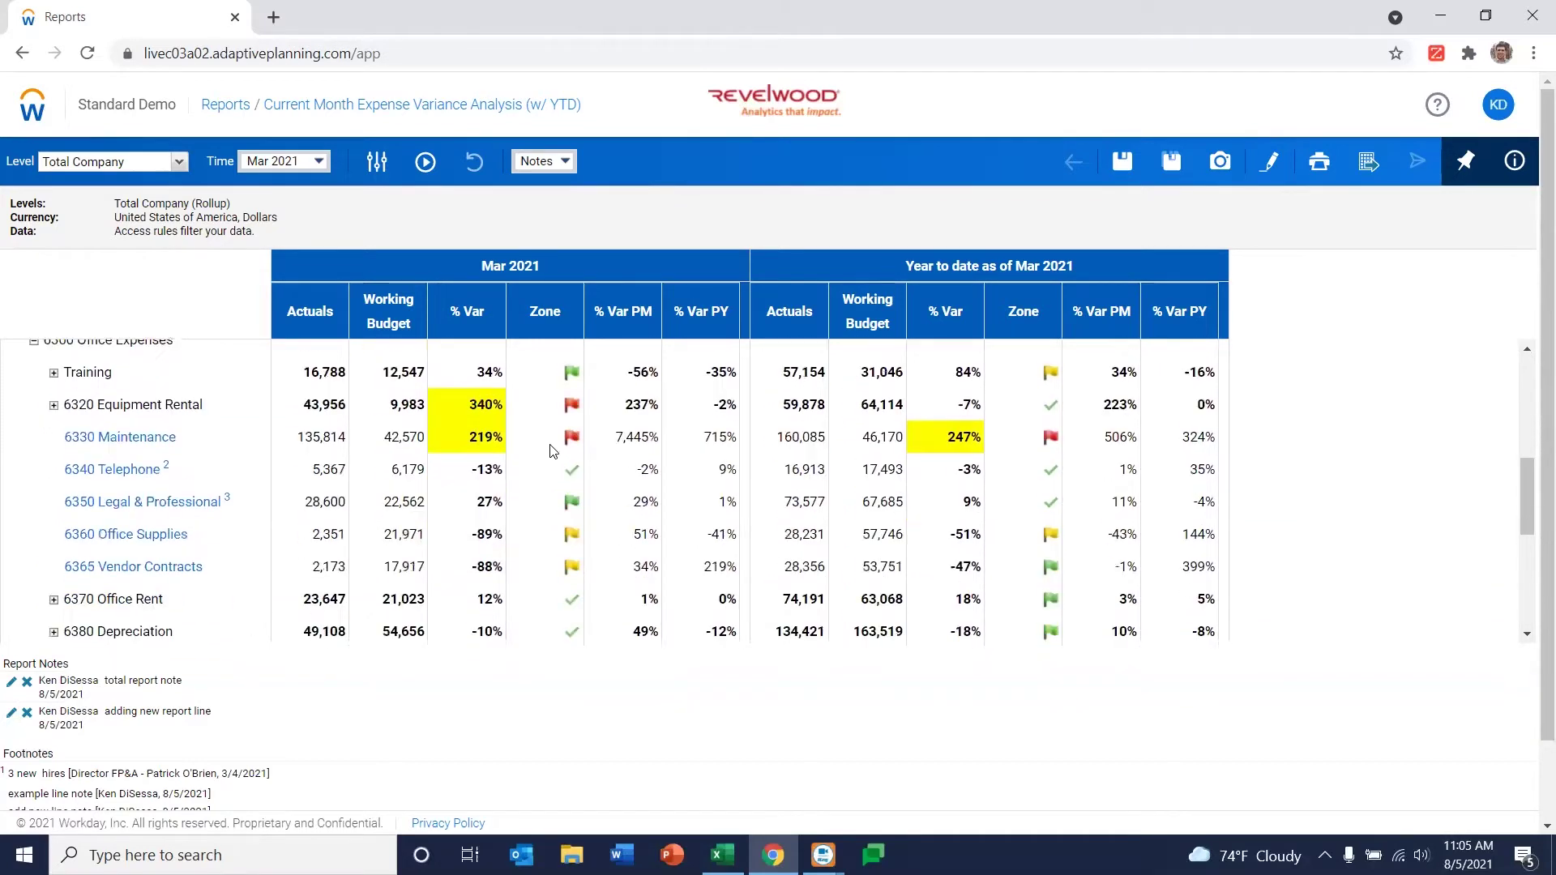
{"action": "scroll", "coordinate": [553, 456], "scroll_direction": "down", "scroll_amount": 2}
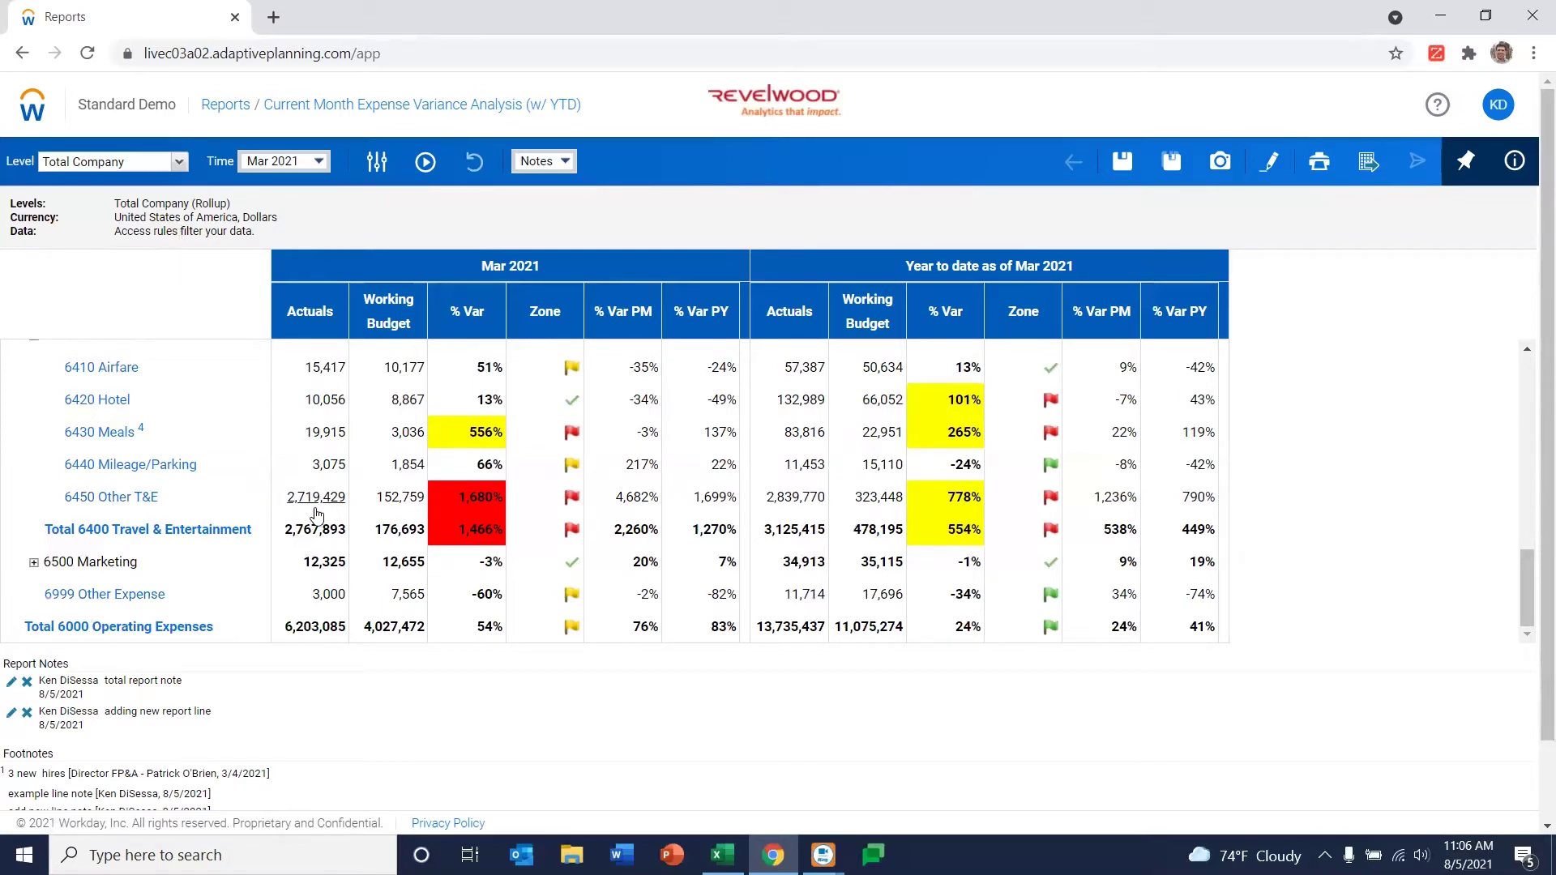
{"action": "left_click", "coordinate": [129, 500]}
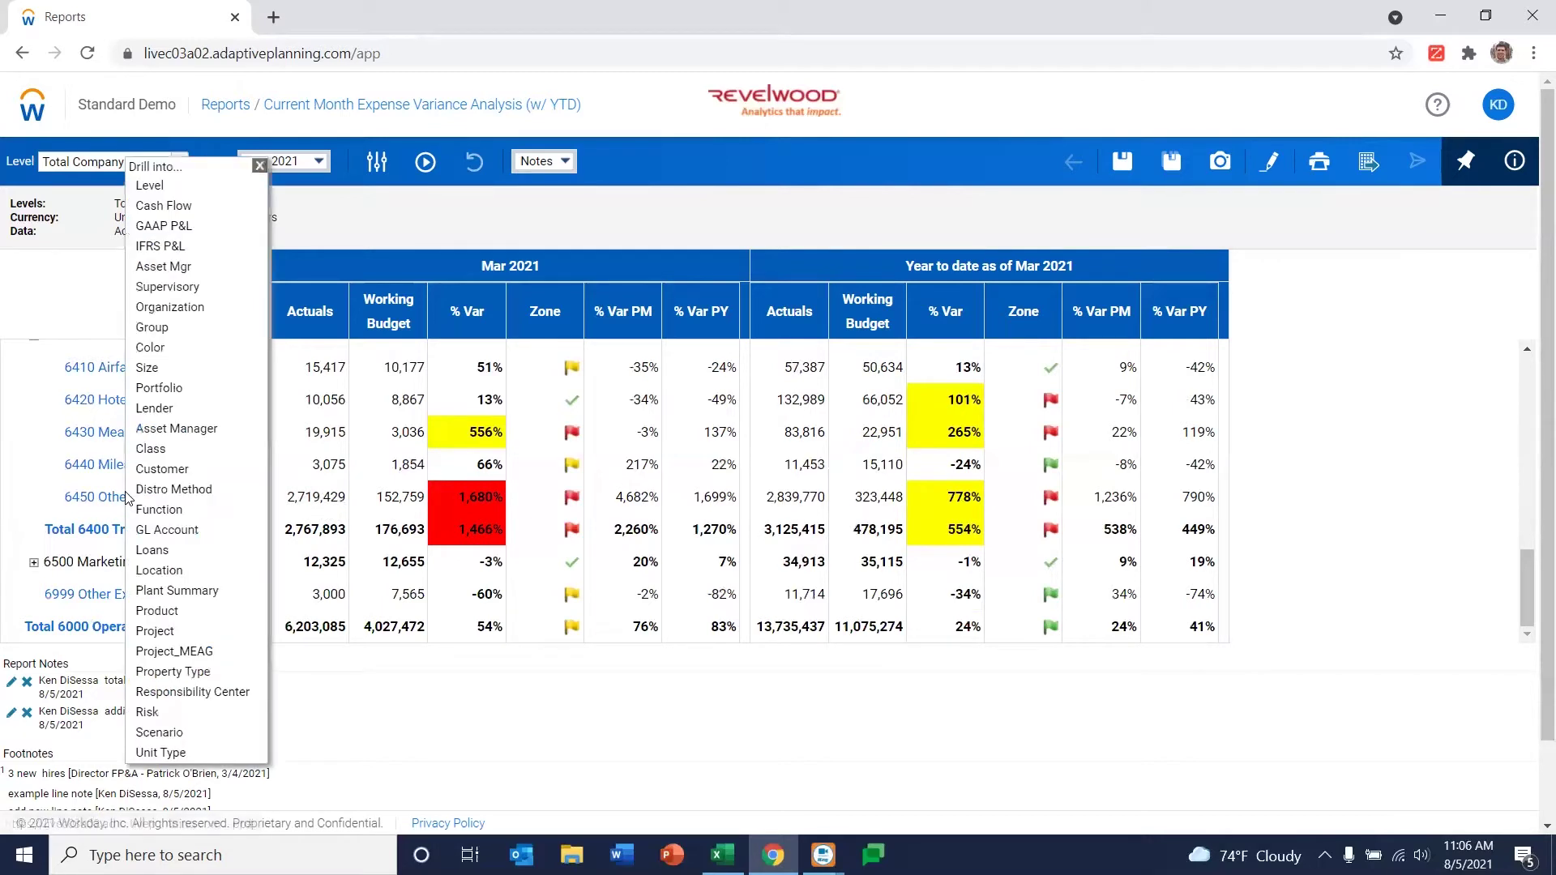
{"action": "left_click", "coordinate": [176, 188]}
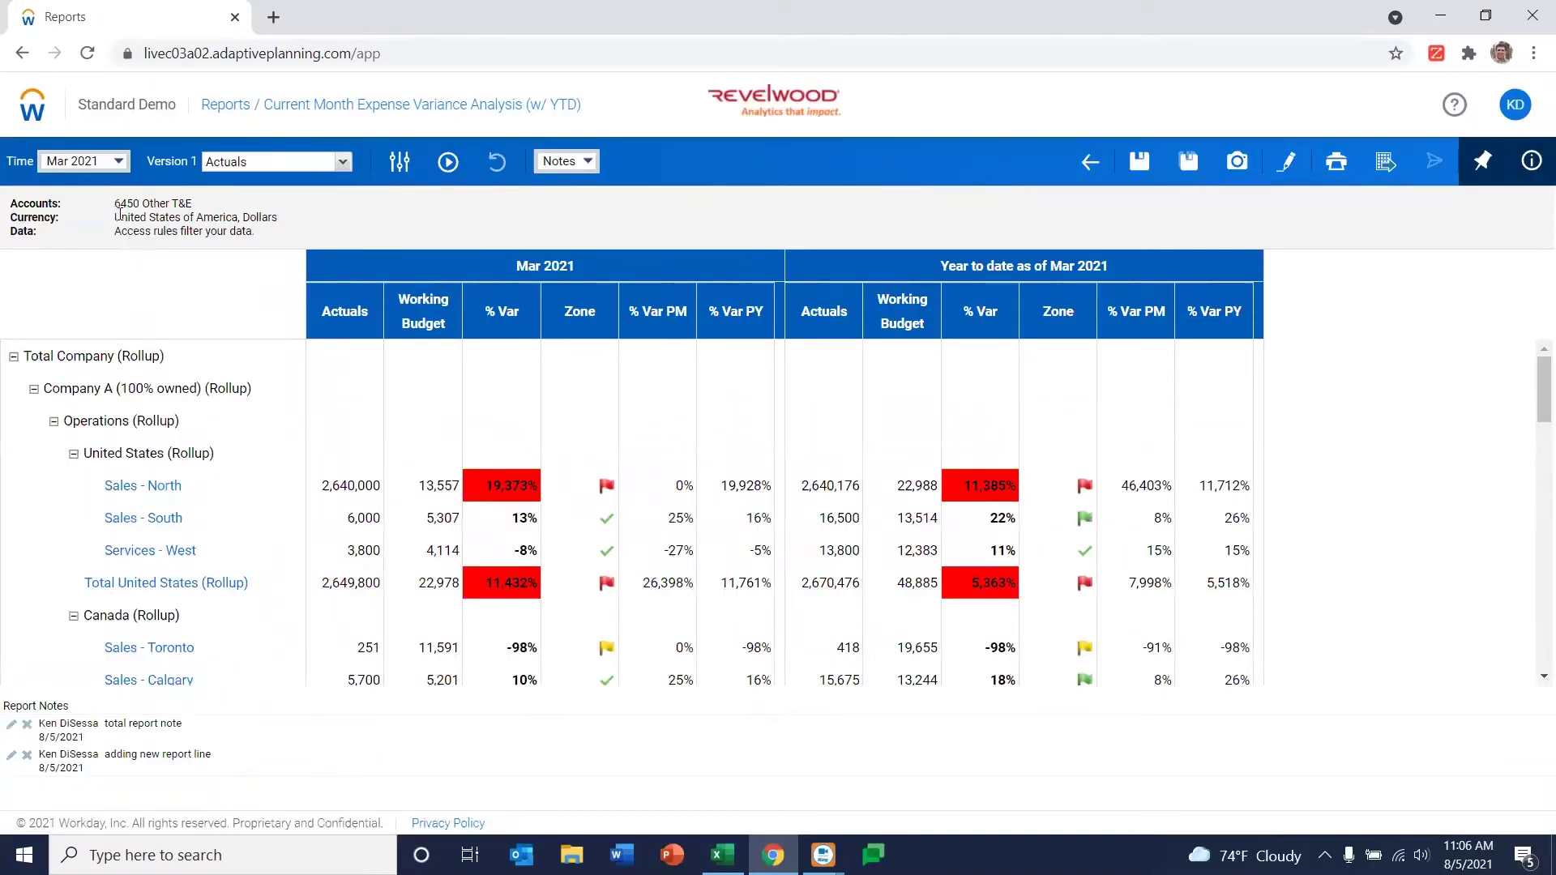
{"action": "left_click_drag", "start_coordinate": [118, 208], "coordinate": [265, 247]}
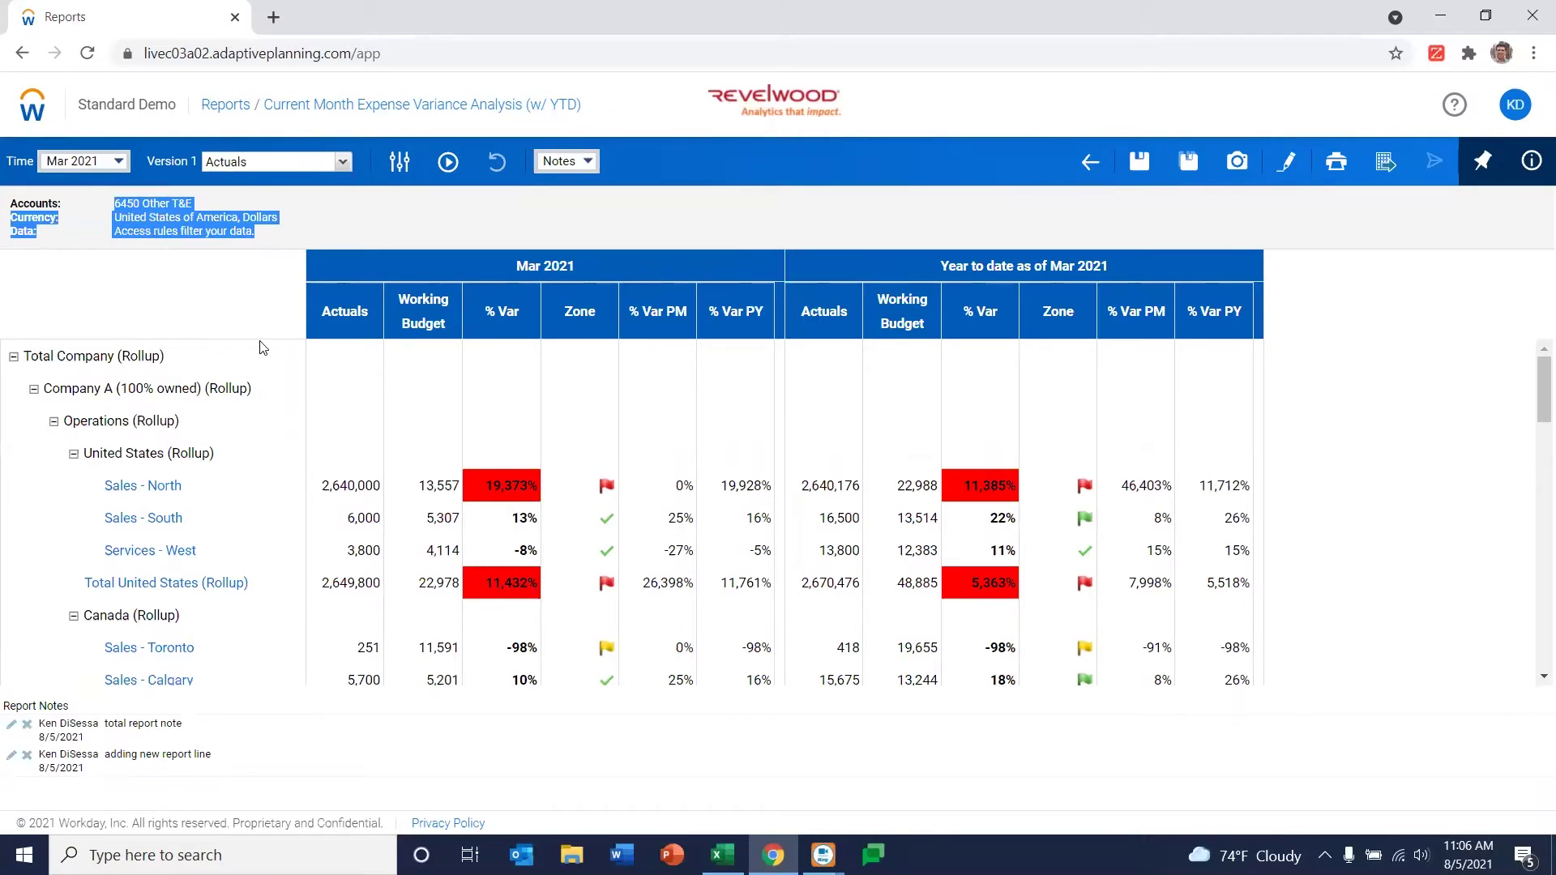
{"action": "left_click", "coordinate": [252, 281]}
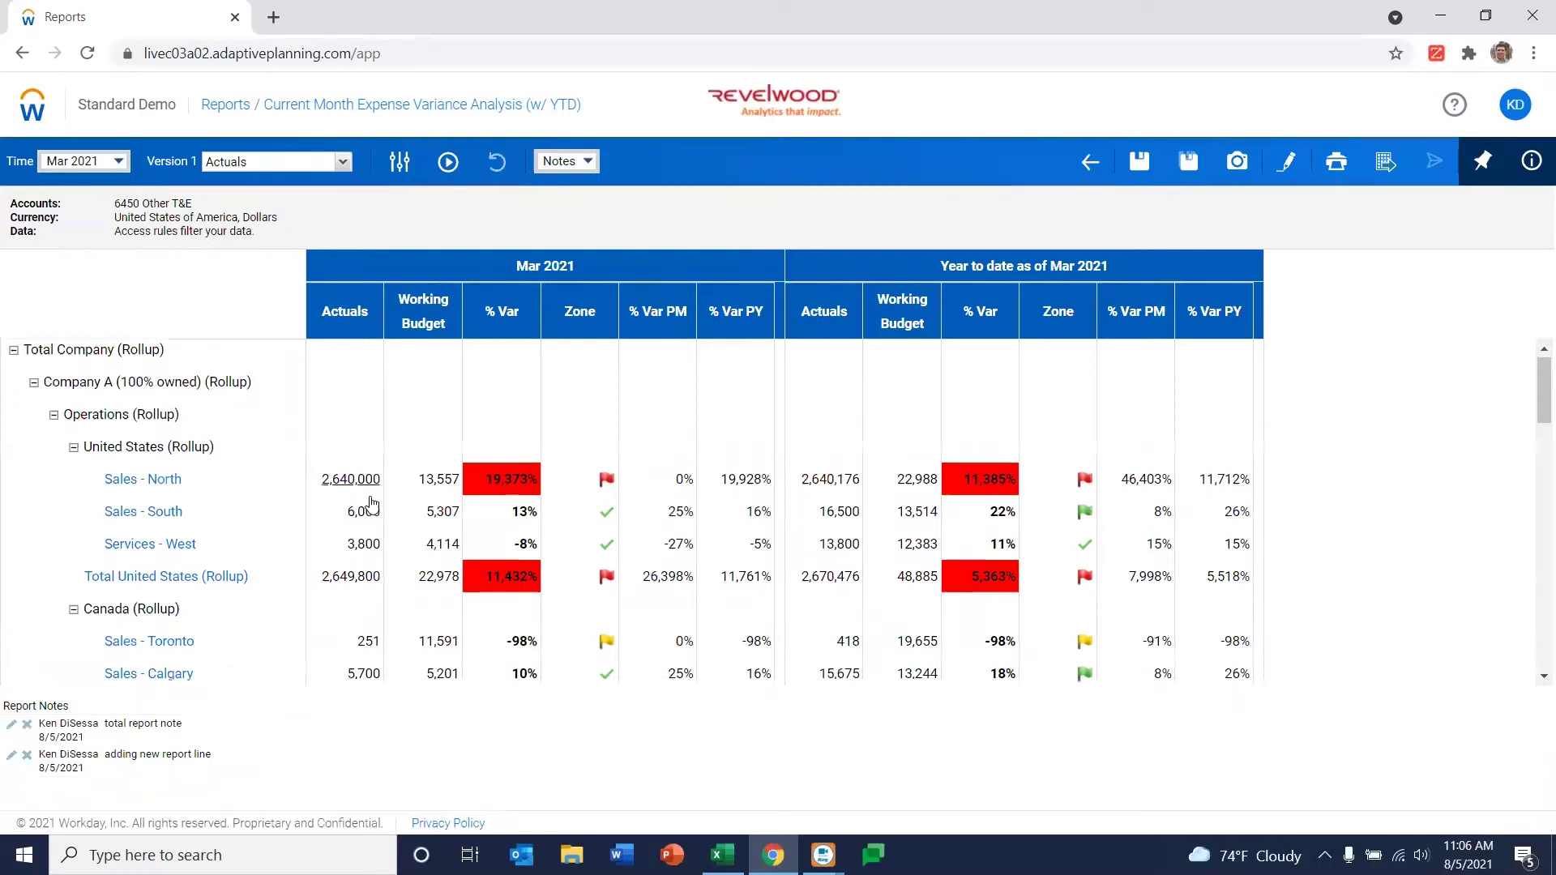
{"action": "scroll", "coordinate": [365, 486], "scroll_direction": "down", "scroll_amount": 2}
{"action": "scroll", "coordinate": [367, 496], "scroll_direction": "up", "scroll_amount": 2}
{"action": "scroll", "coordinate": [367, 496], "scroll_direction": "down", "scroll_amount": 6}
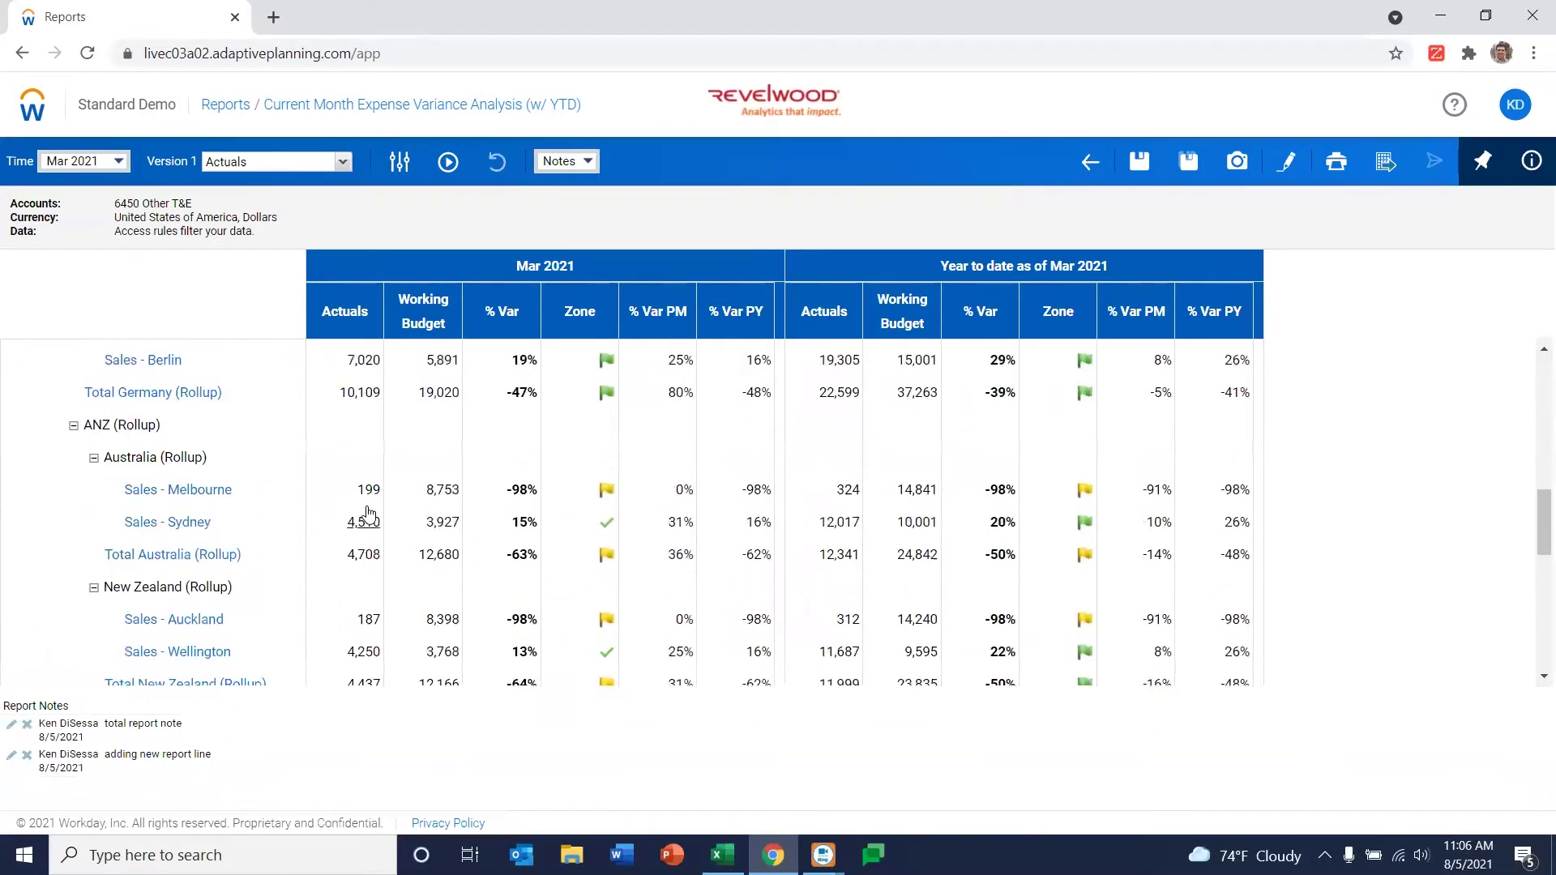
{"action": "scroll", "coordinate": [369, 498], "scroll_direction": "up", "scroll_amount": 6}
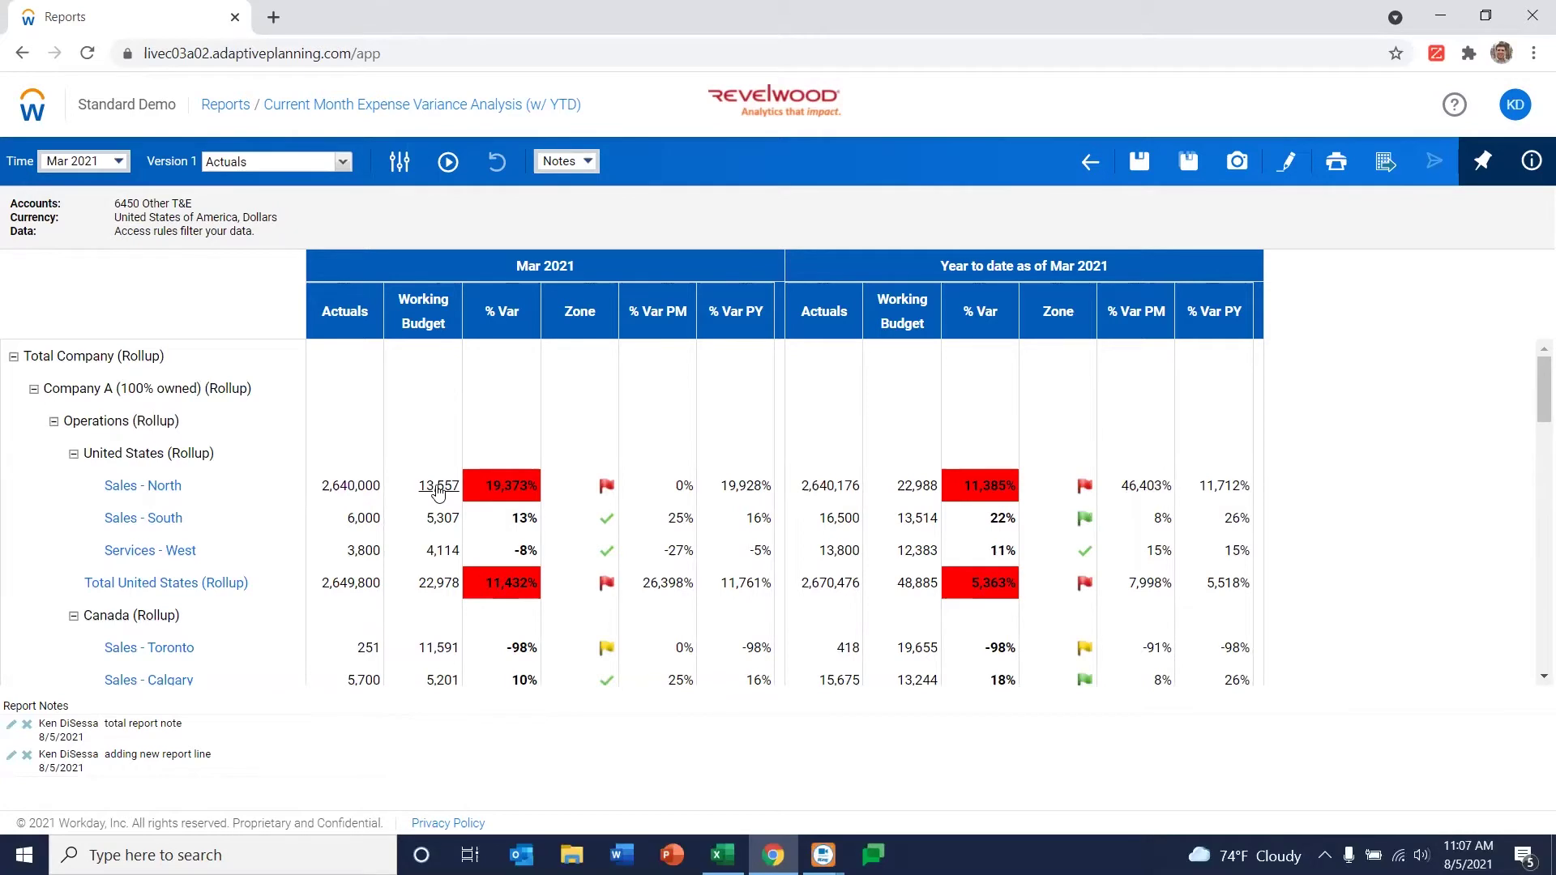
Review the formula behind the 13,557 Sales - North budget, then explore the 2,640,000 actuals cell
{"action": "left_click", "coordinate": [440, 490]}
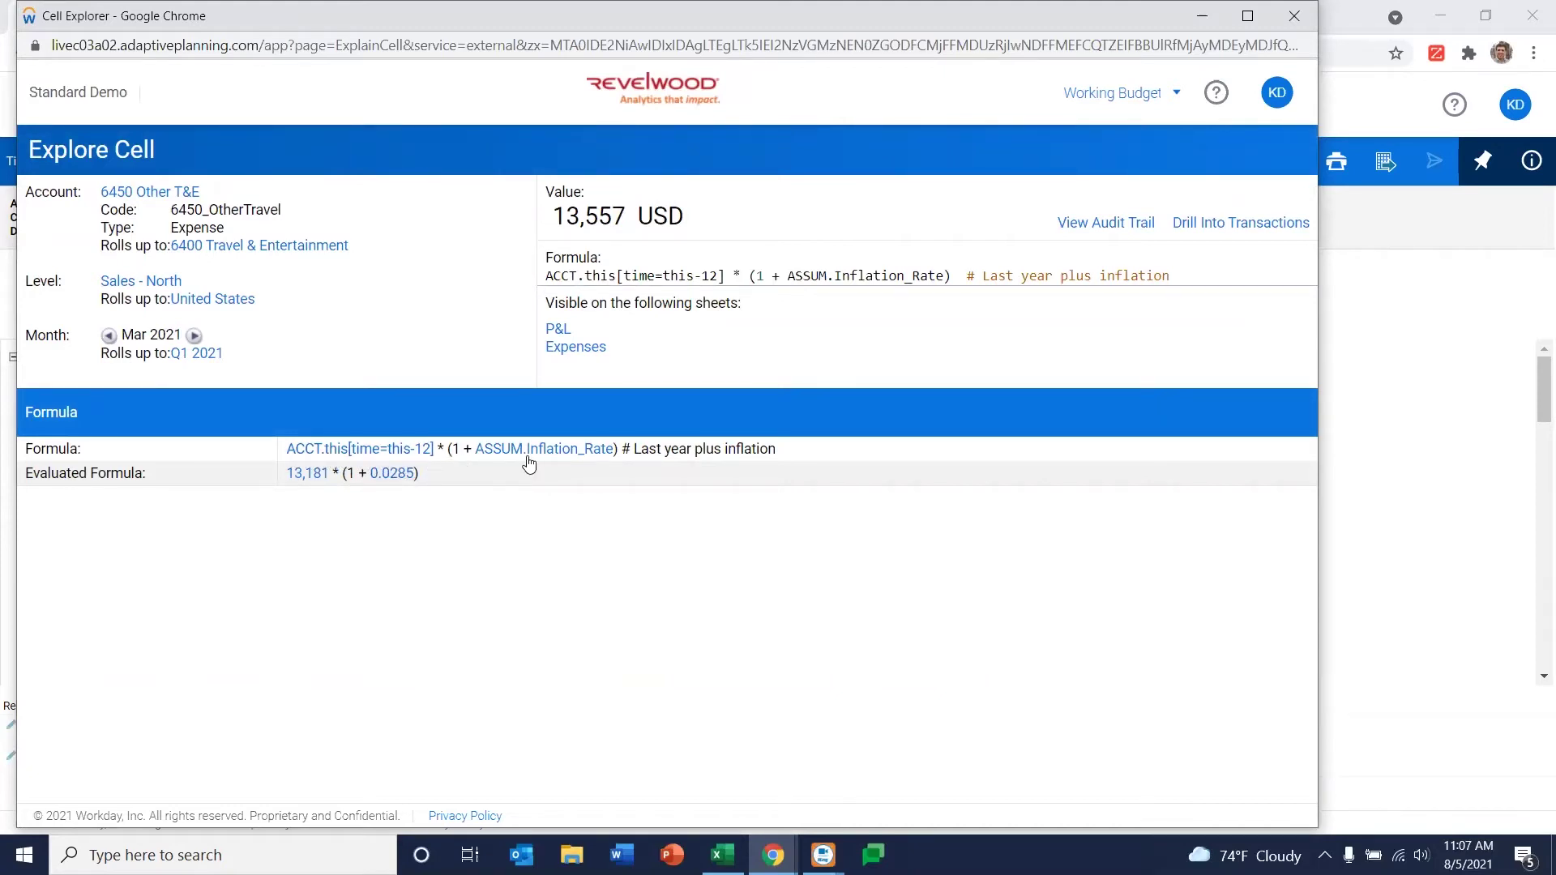
{"action": "mouse_move", "coordinate": [378, 458]}
{"action": "left_click_drag", "start_coordinate": [418, 10], "coordinate": [419, 196]}
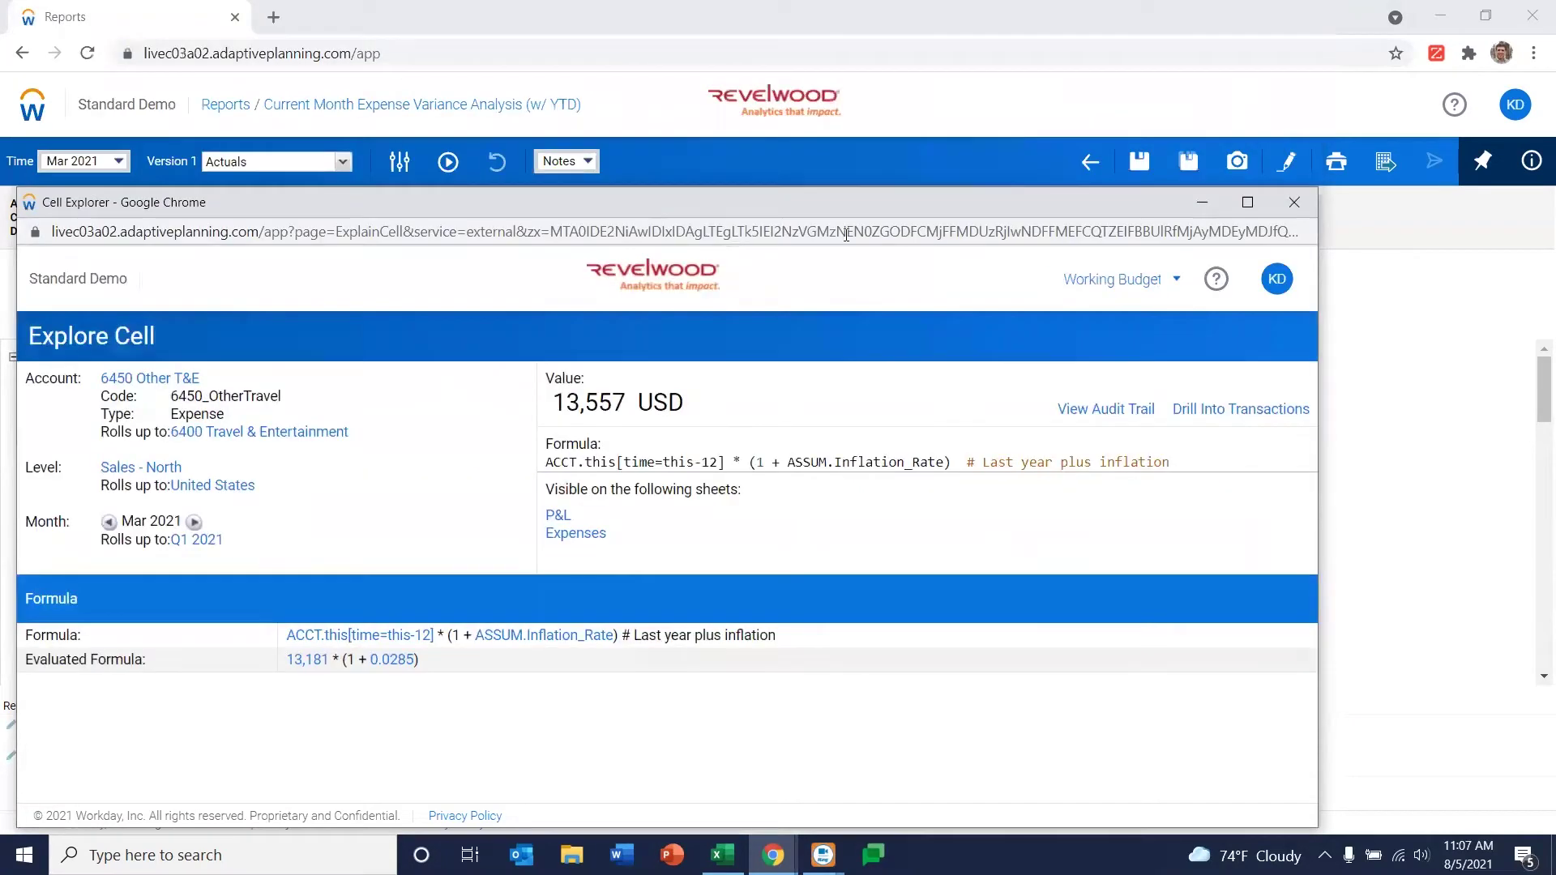
{"action": "left_click", "coordinate": [1300, 203]}
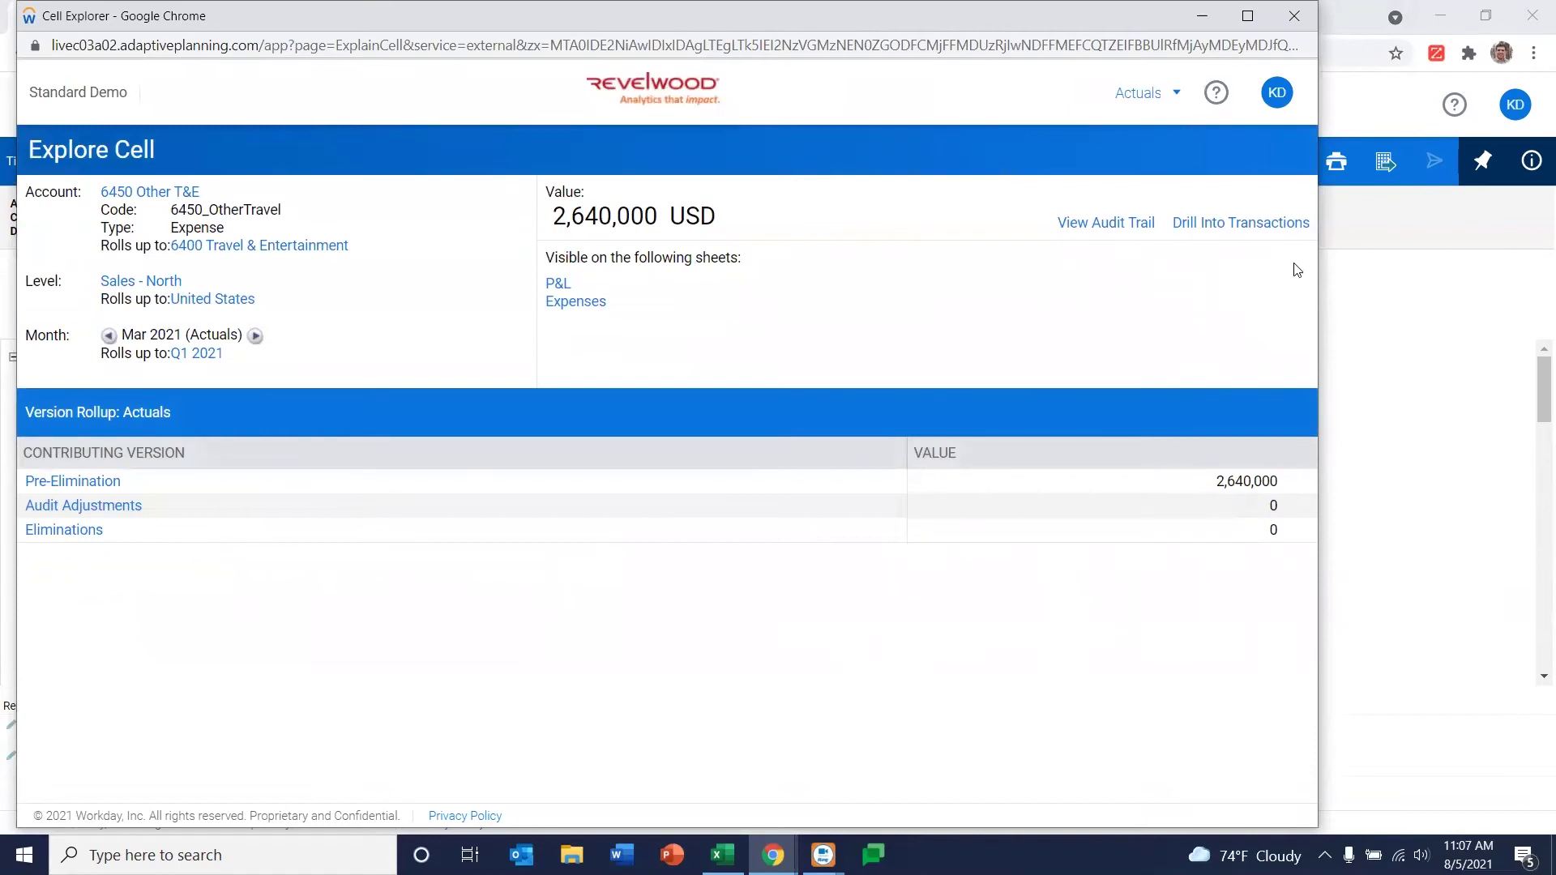
{"action": "left_click", "coordinate": [1230, 222]}
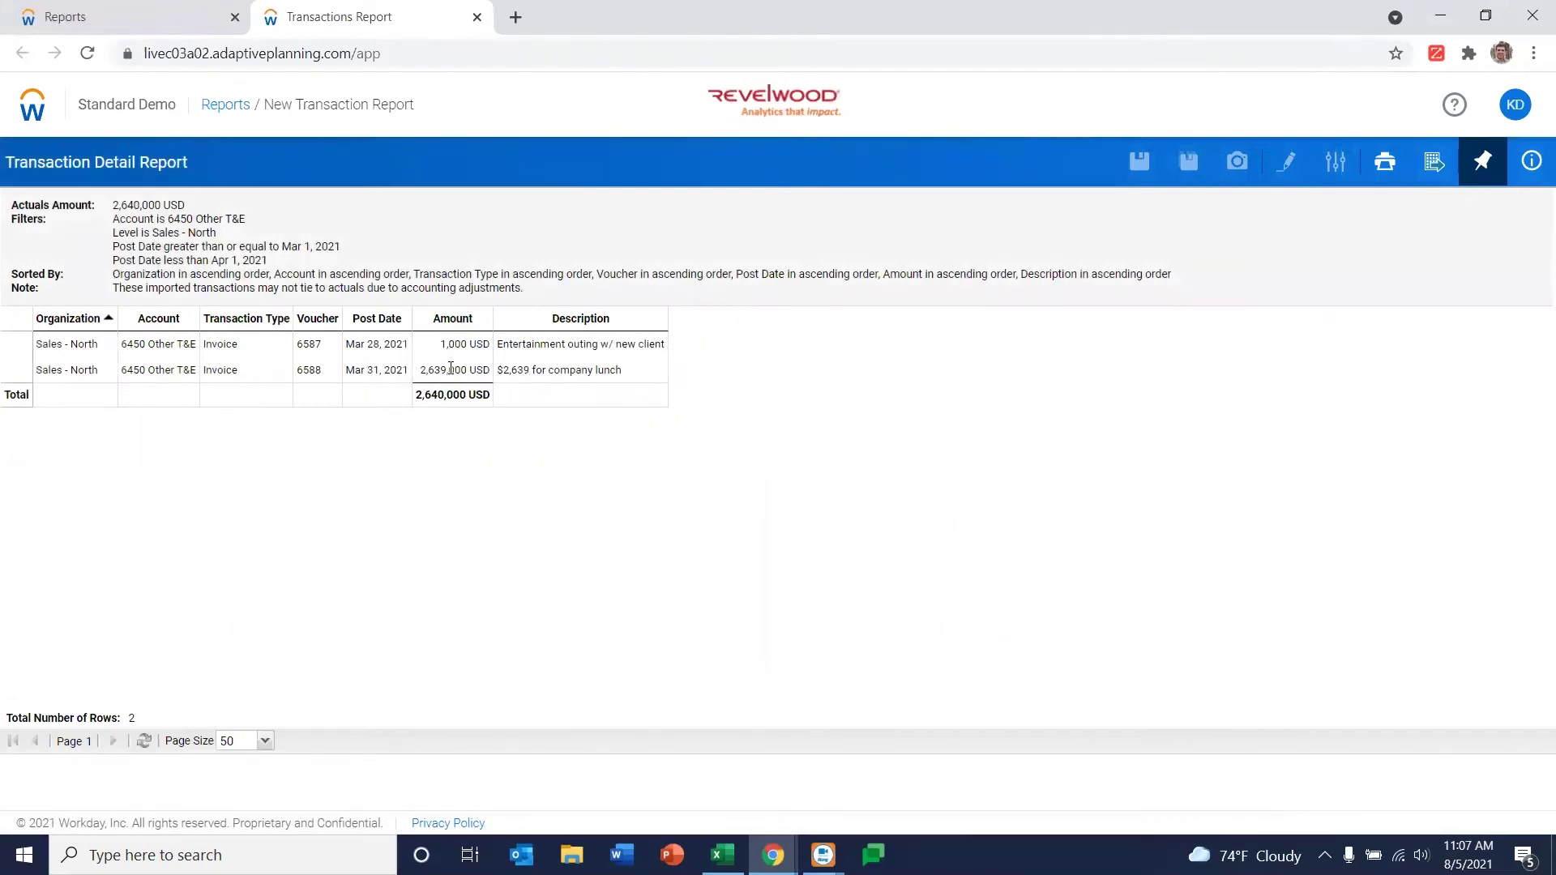
Highlight the company lunch transaction description, then return to the Reports list
{"action": "left_click_drag", "start_coordinate": [633, 378], "coordinate": [494, 375]}
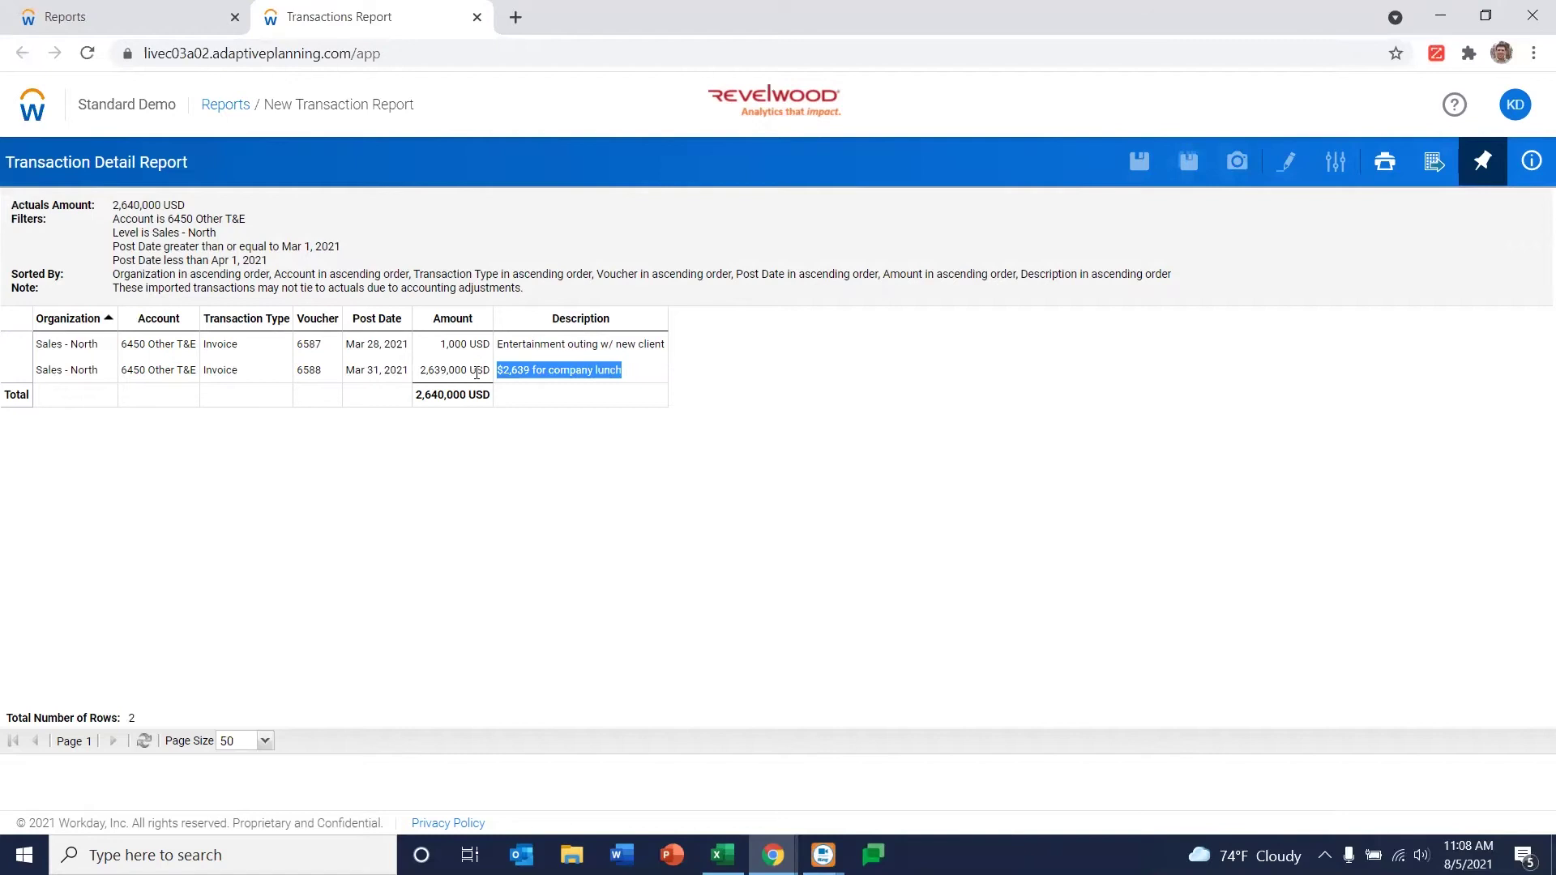
{"action": "left_click", "coordinate": [228, 115]}
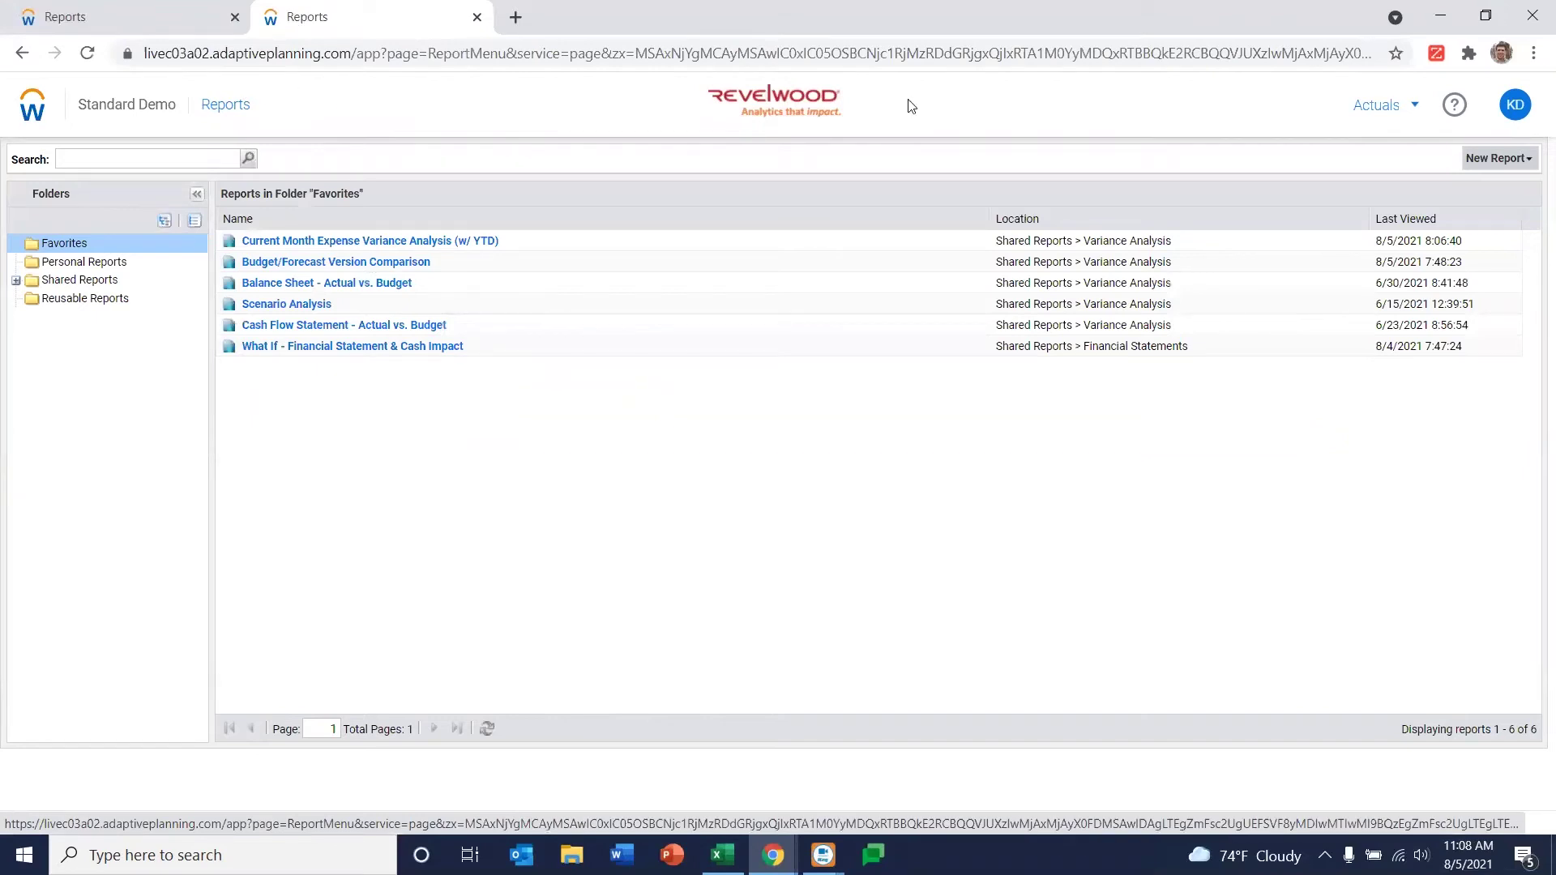
Create a new Matrix report from the New Report menu
{"action": "left_click", "coordinate": [1497, 158]}
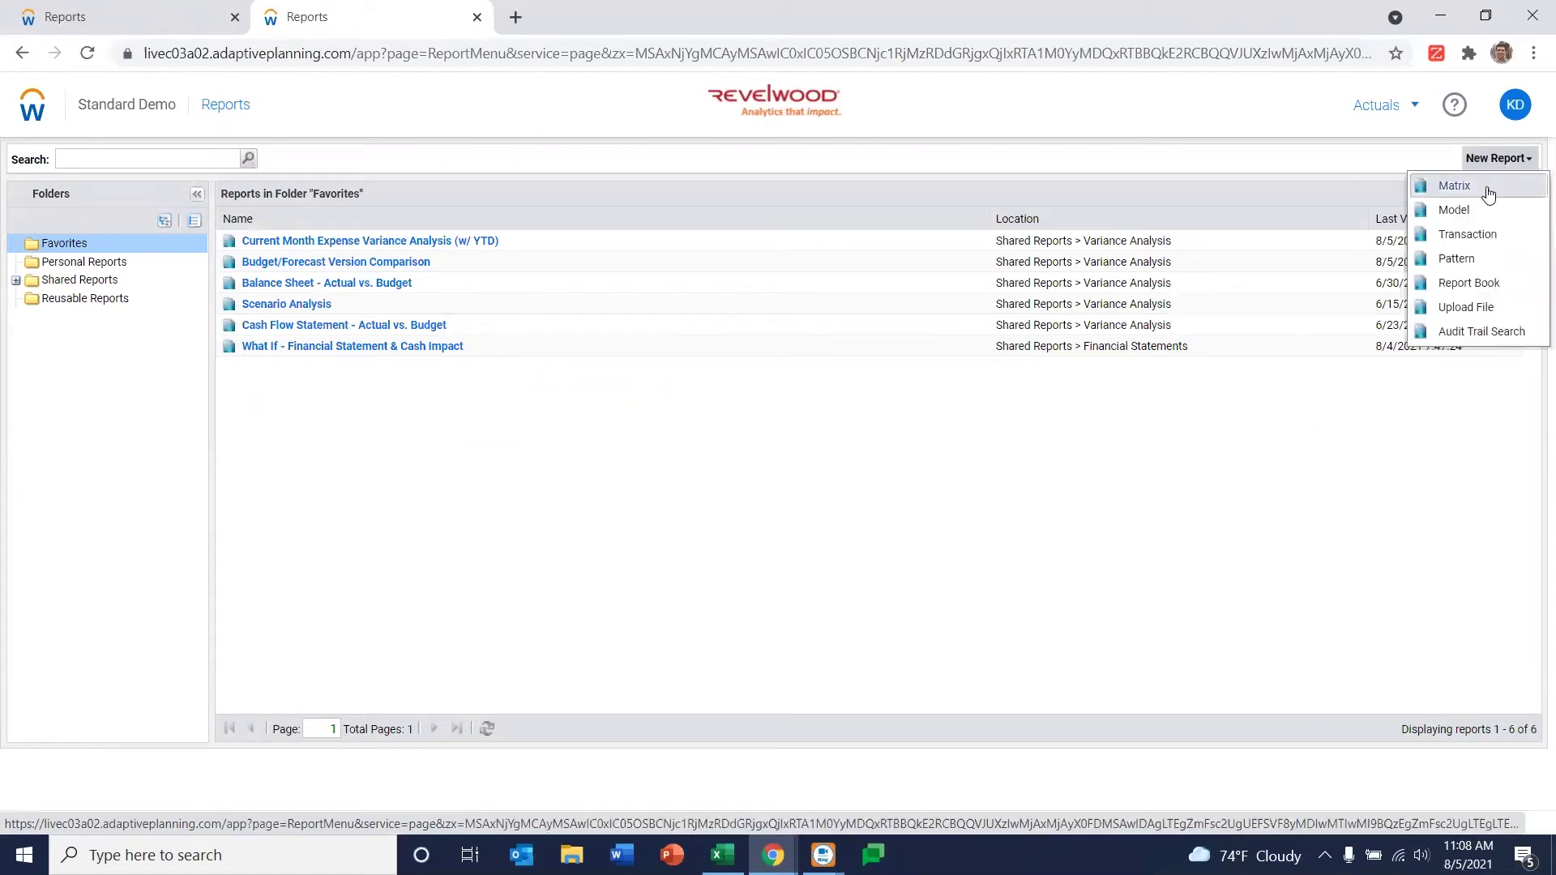
{"action": "left_click", "coordinate": [1461, 192]}
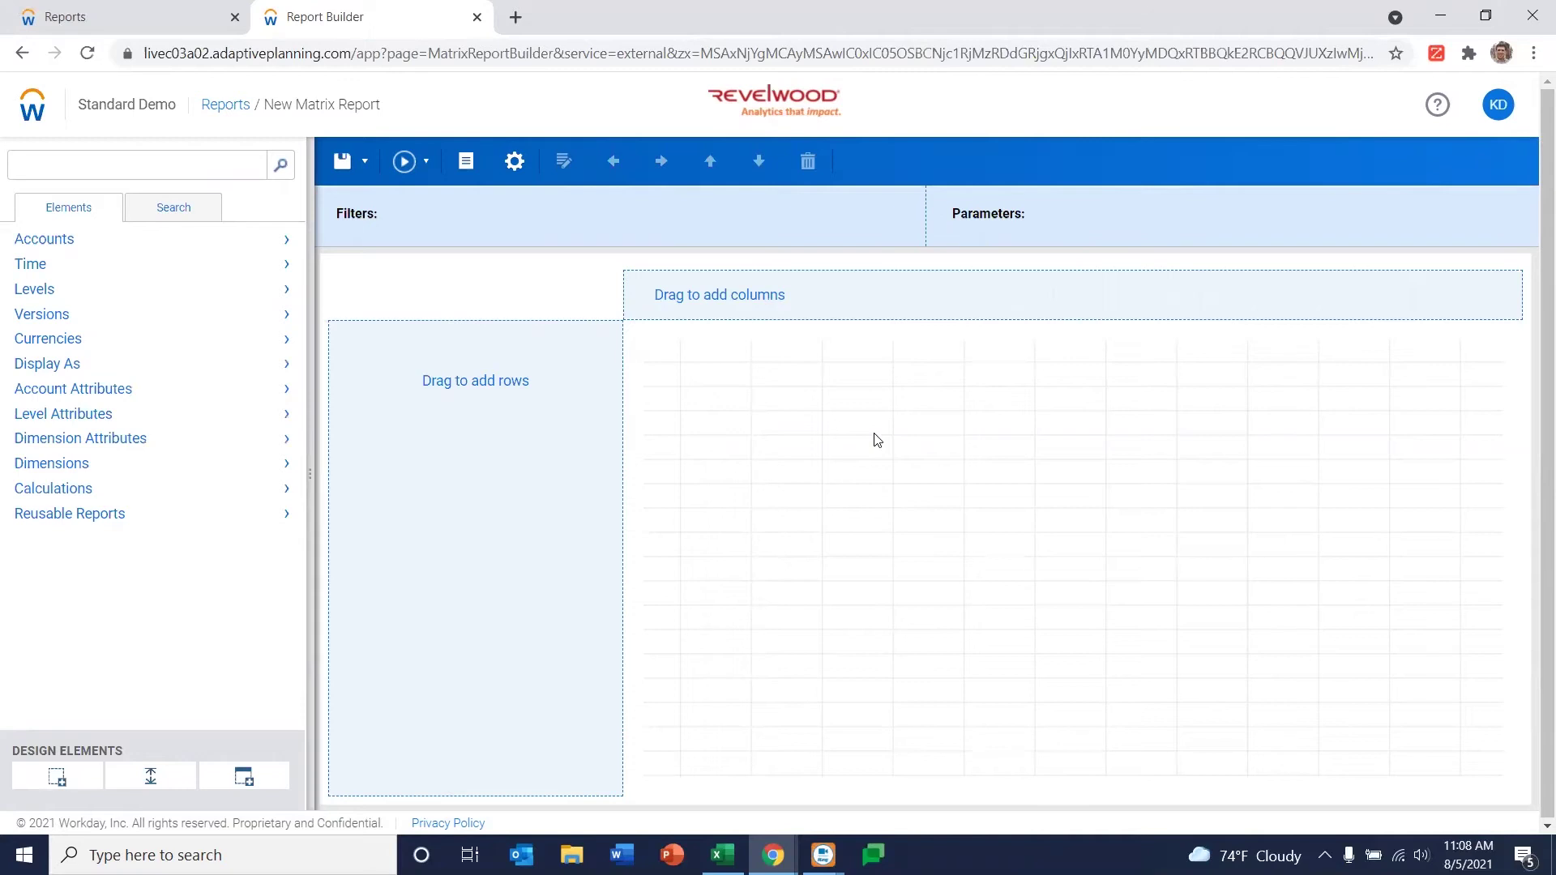
Show the Accounts elements with GL Accounts, 6000 Expenses and 7000 Allocations, and Metric expanded
{"action": "left_click", "coordinate": [103, 239]}
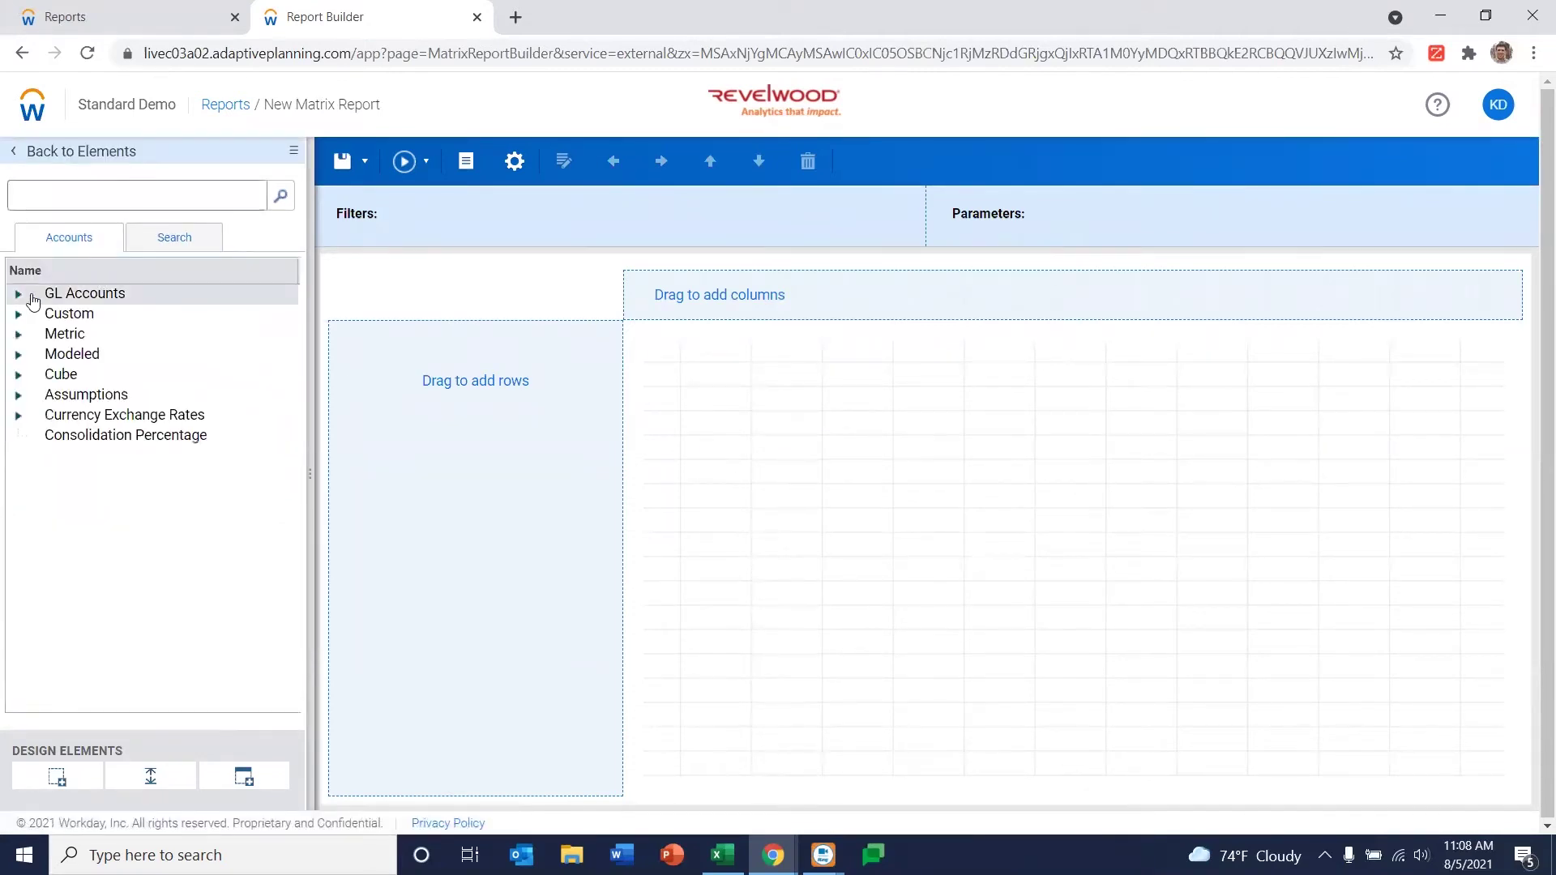
{"action": "left_click", "coordinate": [31, 296]}
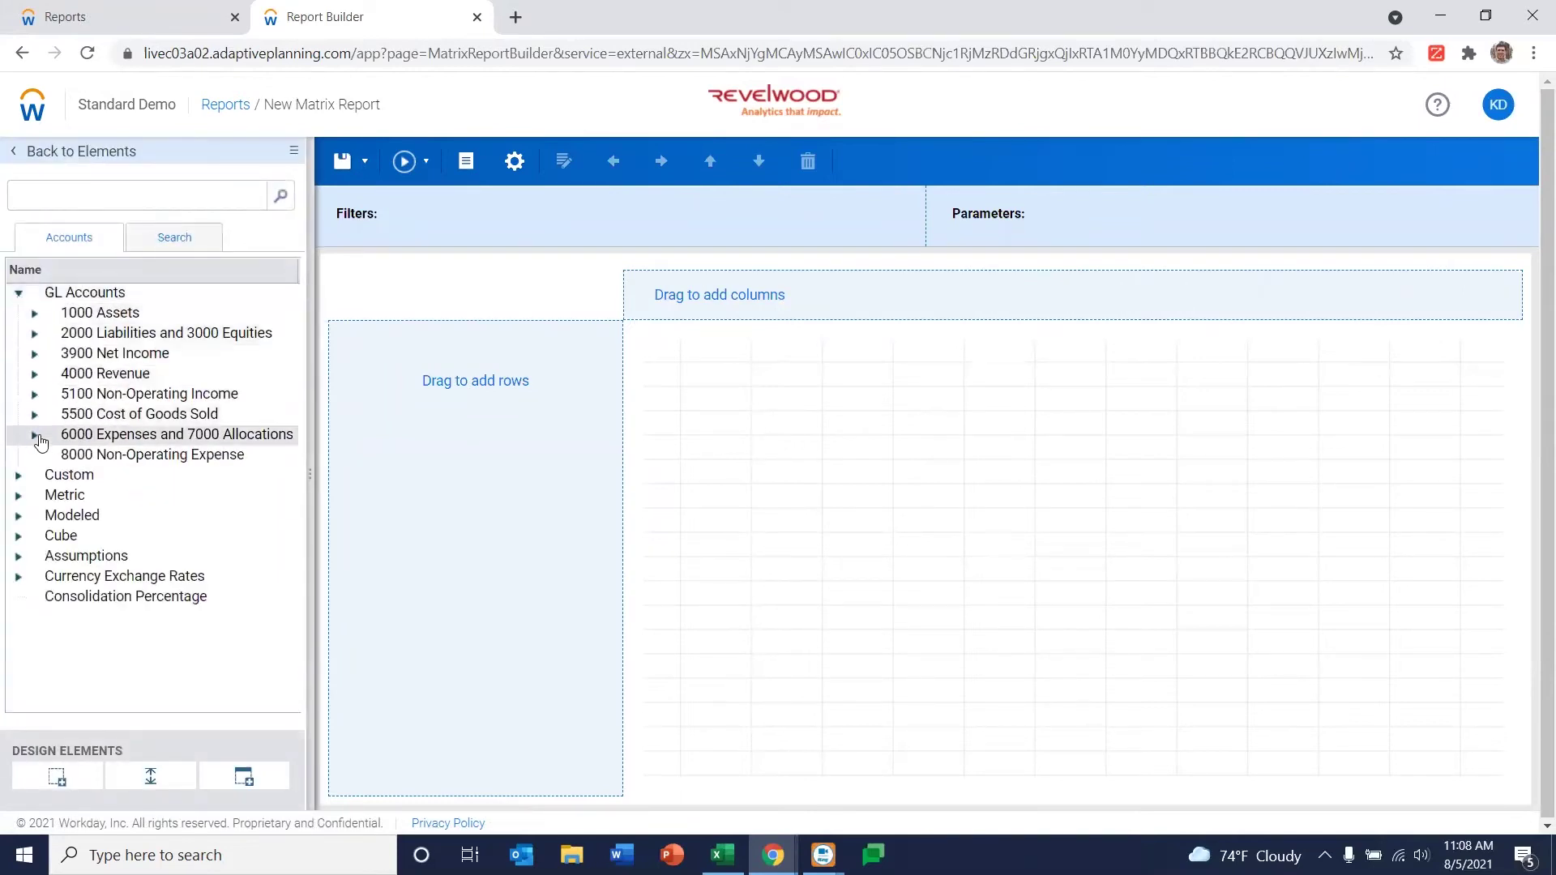
{"action": "left_click", "coordinate": [37, 437]}
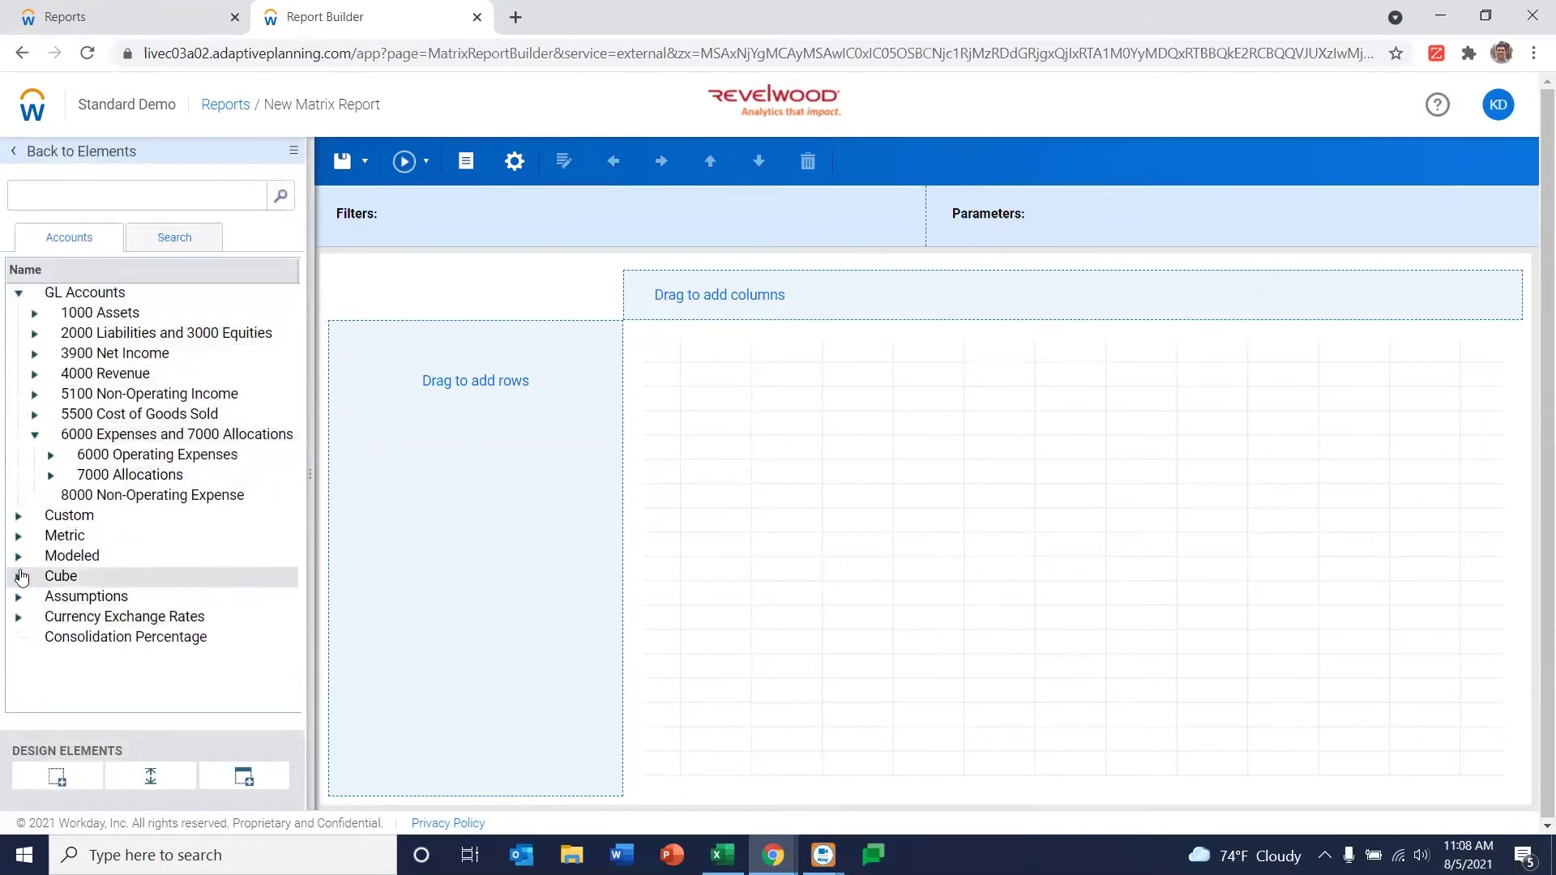
{"action": "left_click", "coordinate": [19, 537]}
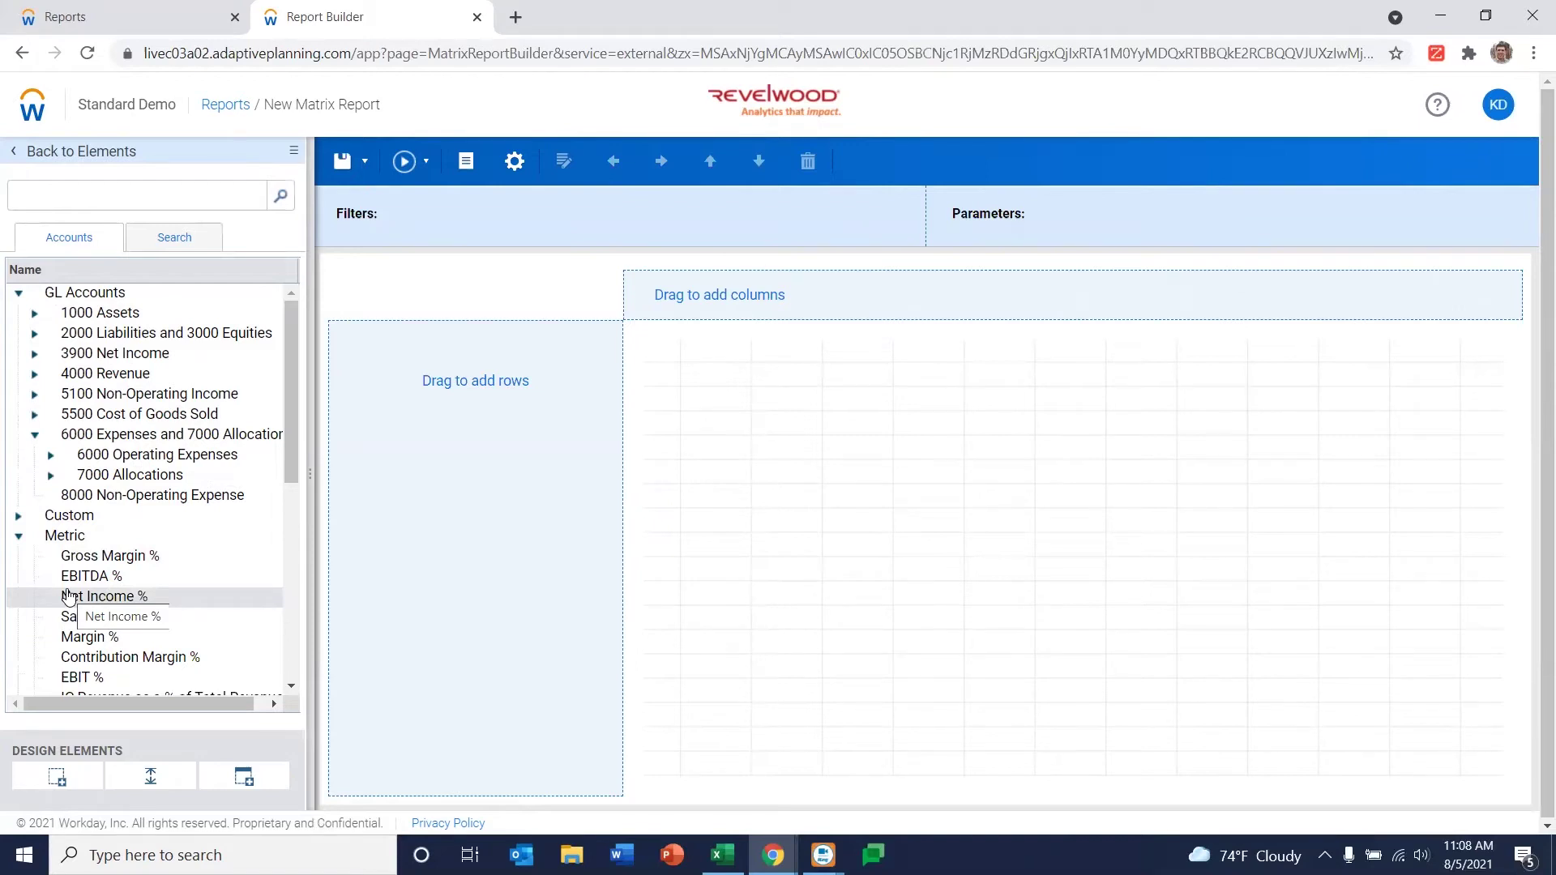
Add 6000 Operating Expenses, Gross Margin % and Net Income % as rows with blank spacers between
{"action": "left_click_drag", "start_coordinate": [161, 455], "coordinate": [438, 351]}
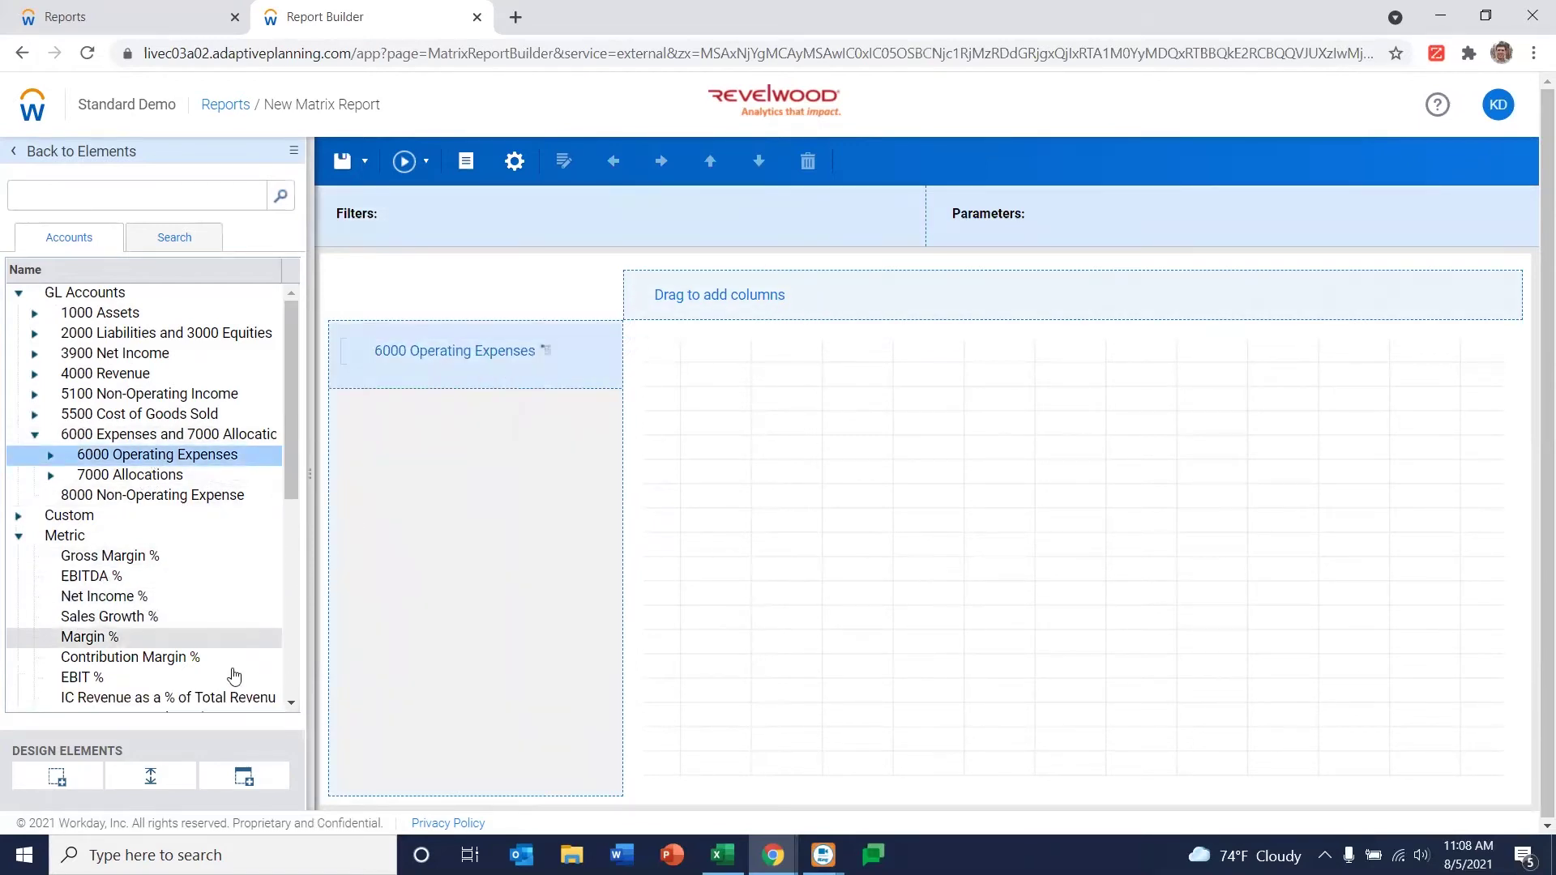
{"action": "left_click_drag", "start_coordinate": [157, 558], "coordinate": [443, 393]}
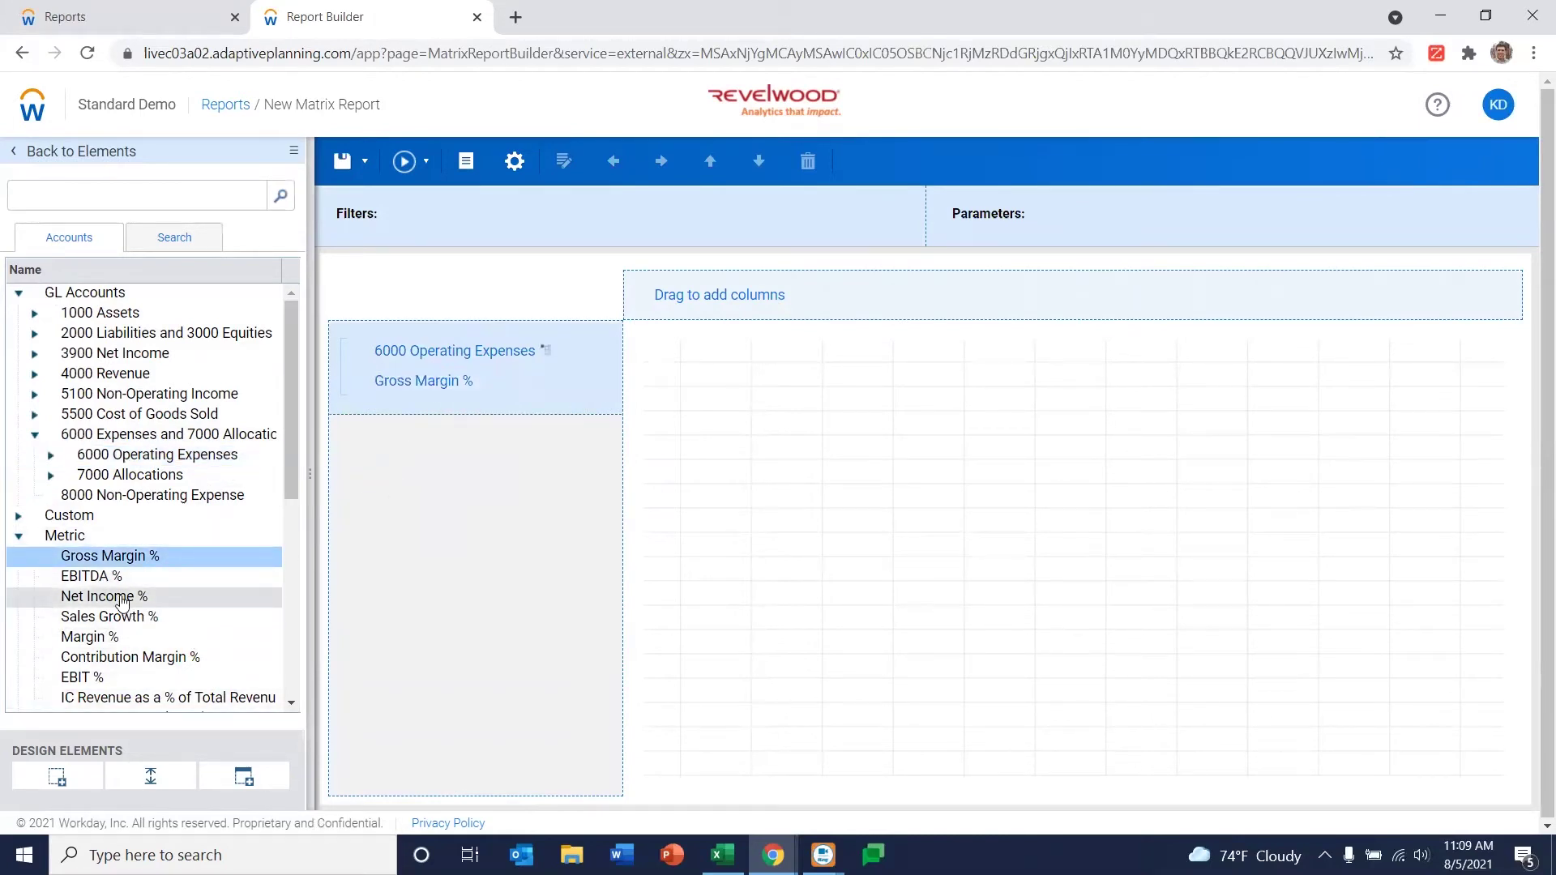
{"action": "left_click_drag", "start_coordinate": [121, 602], "coordinate": [417, 414]}
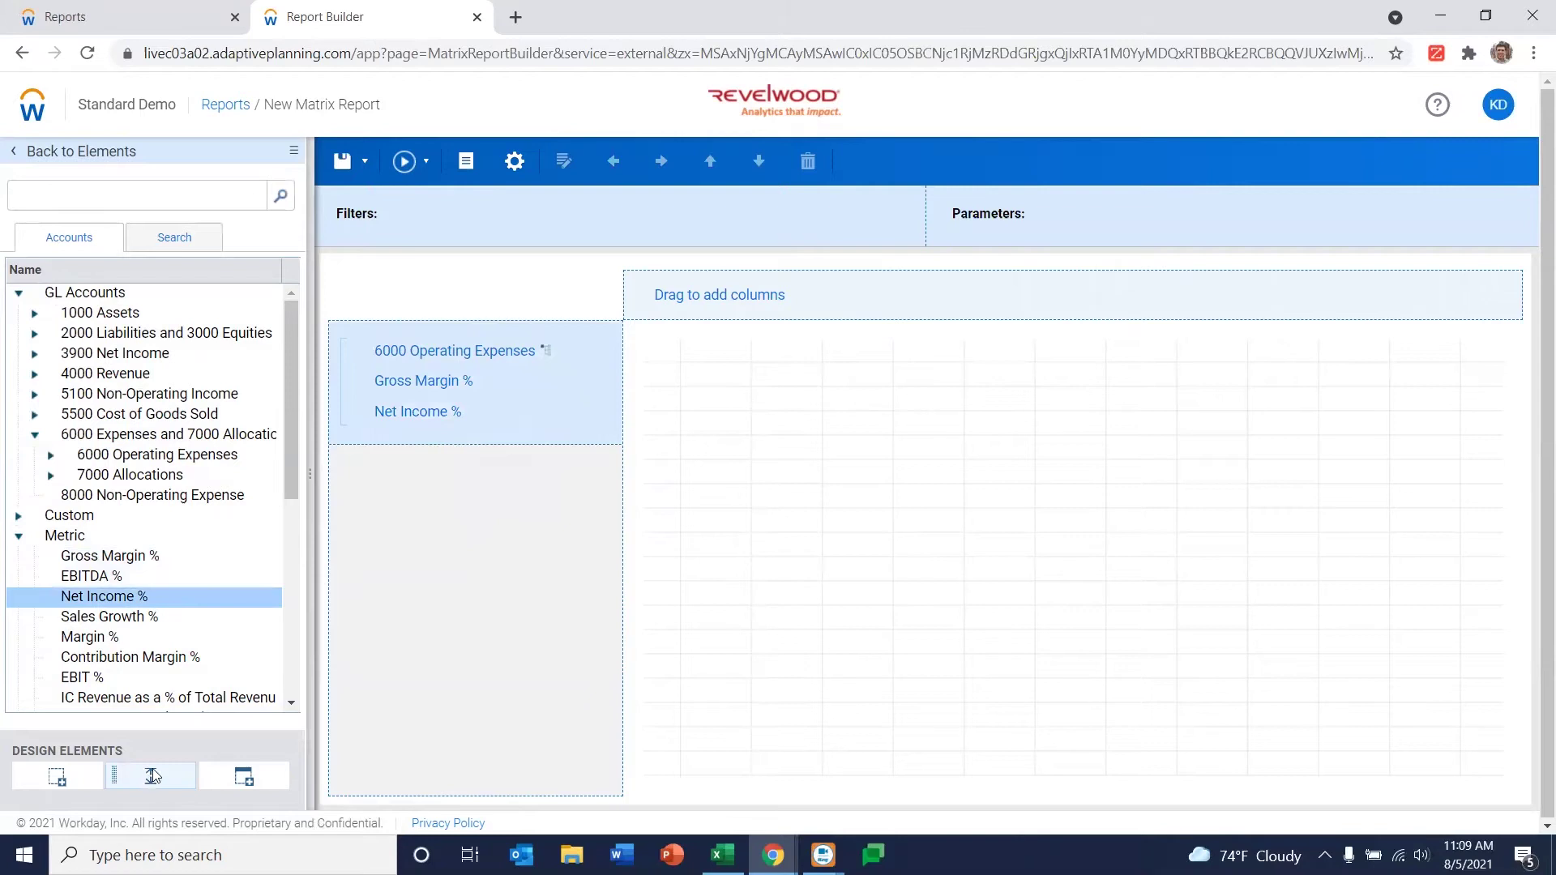
{"action": "left_click_drag", "start_coordinate": [153, 776], "coordinate": [387, 383]}
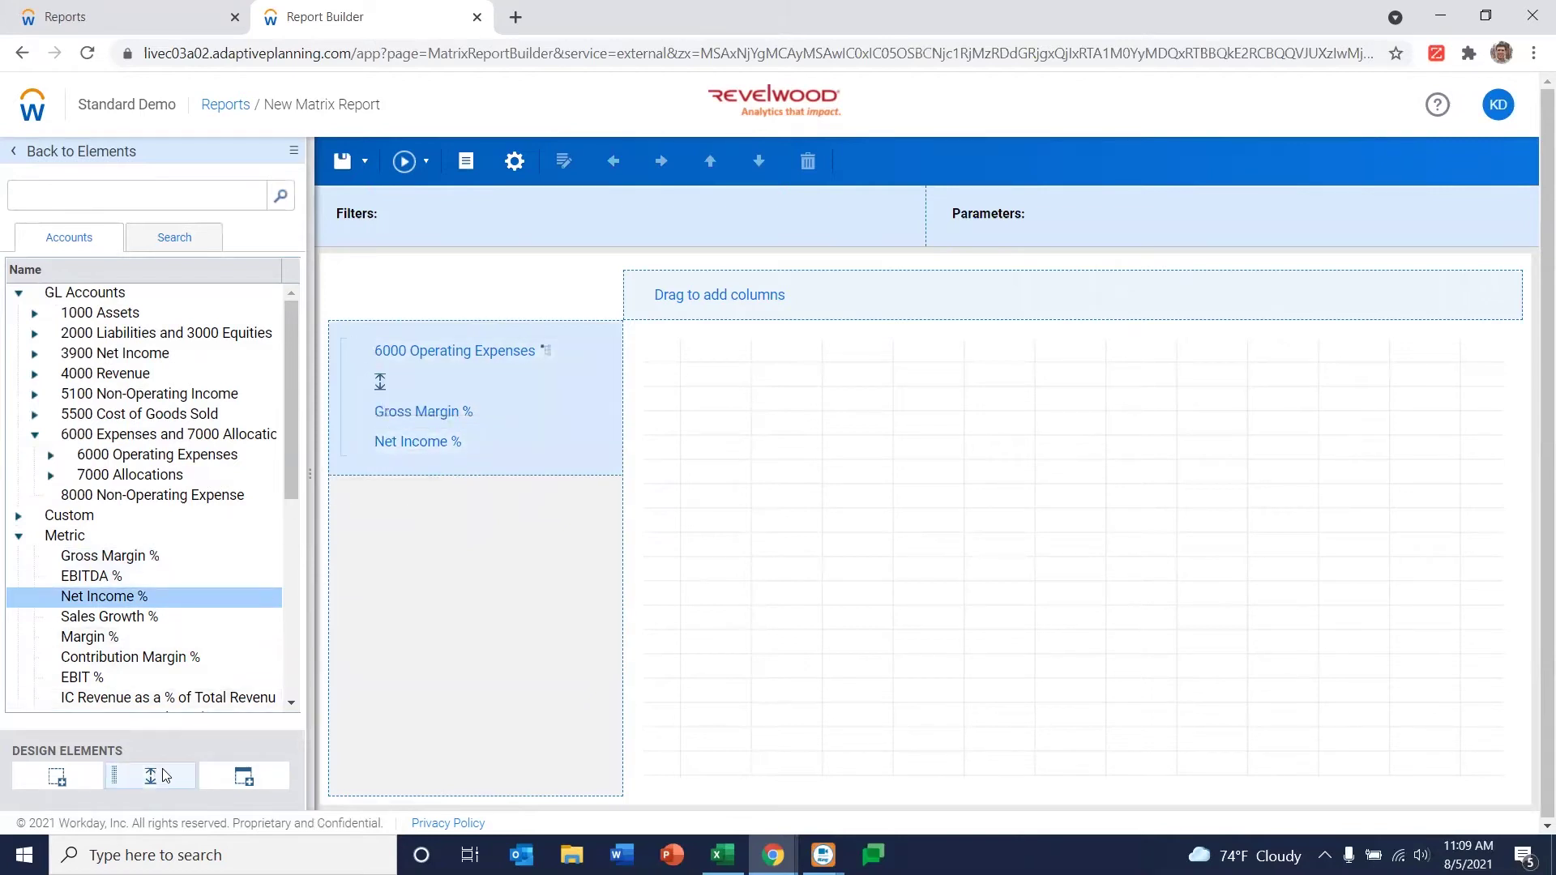
{"action": "left_click_drag", "start_coordinate": [166, 776], "coordinate": [396, 442]}
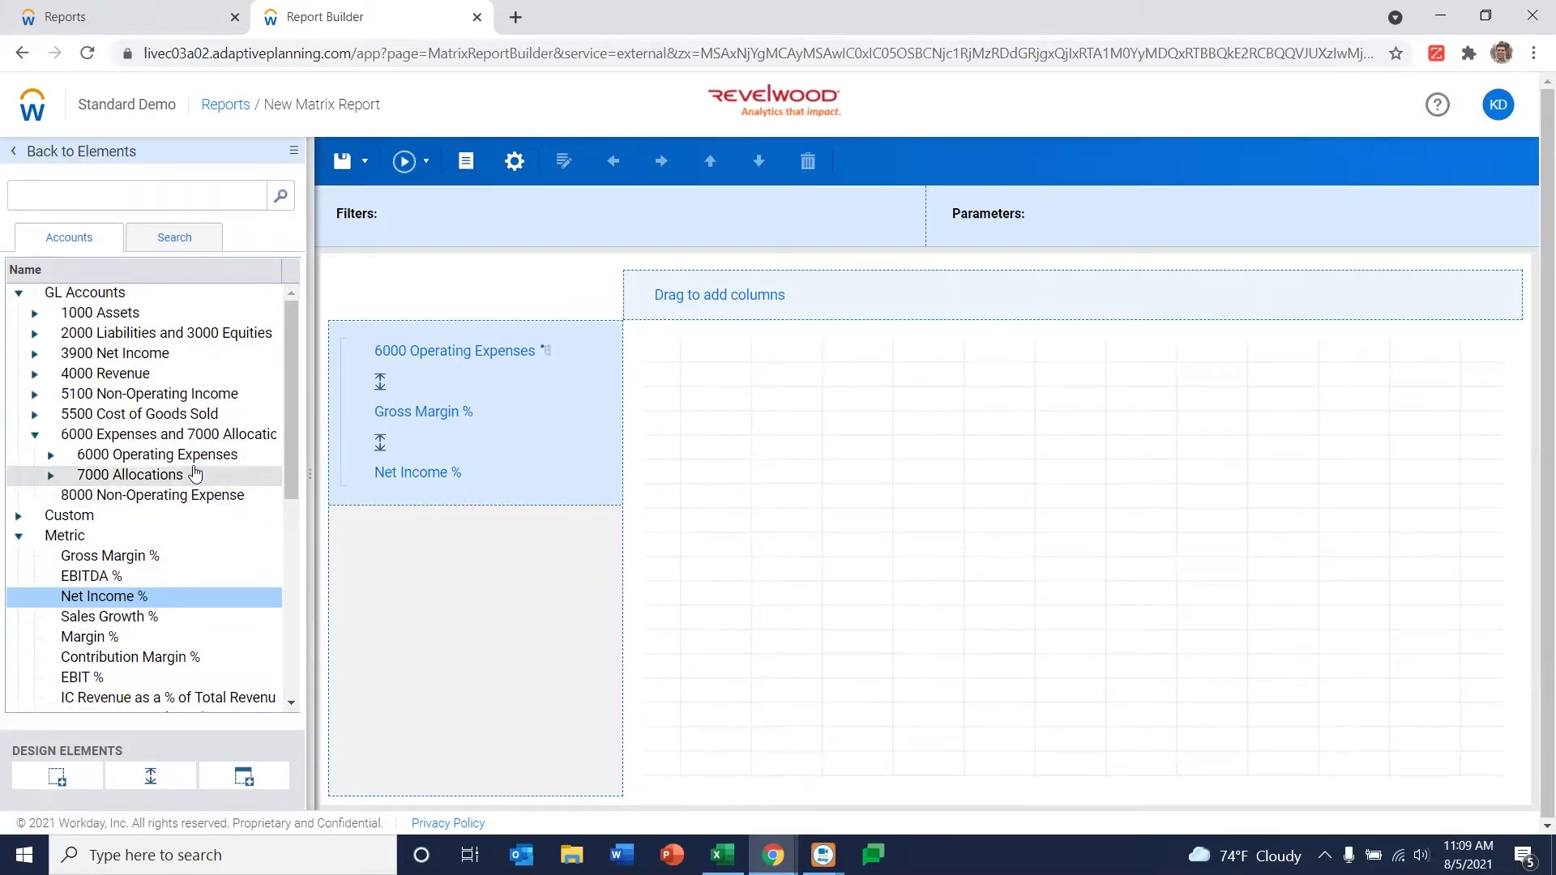
{"action": "left_click", "coordinate": [81, 151]}
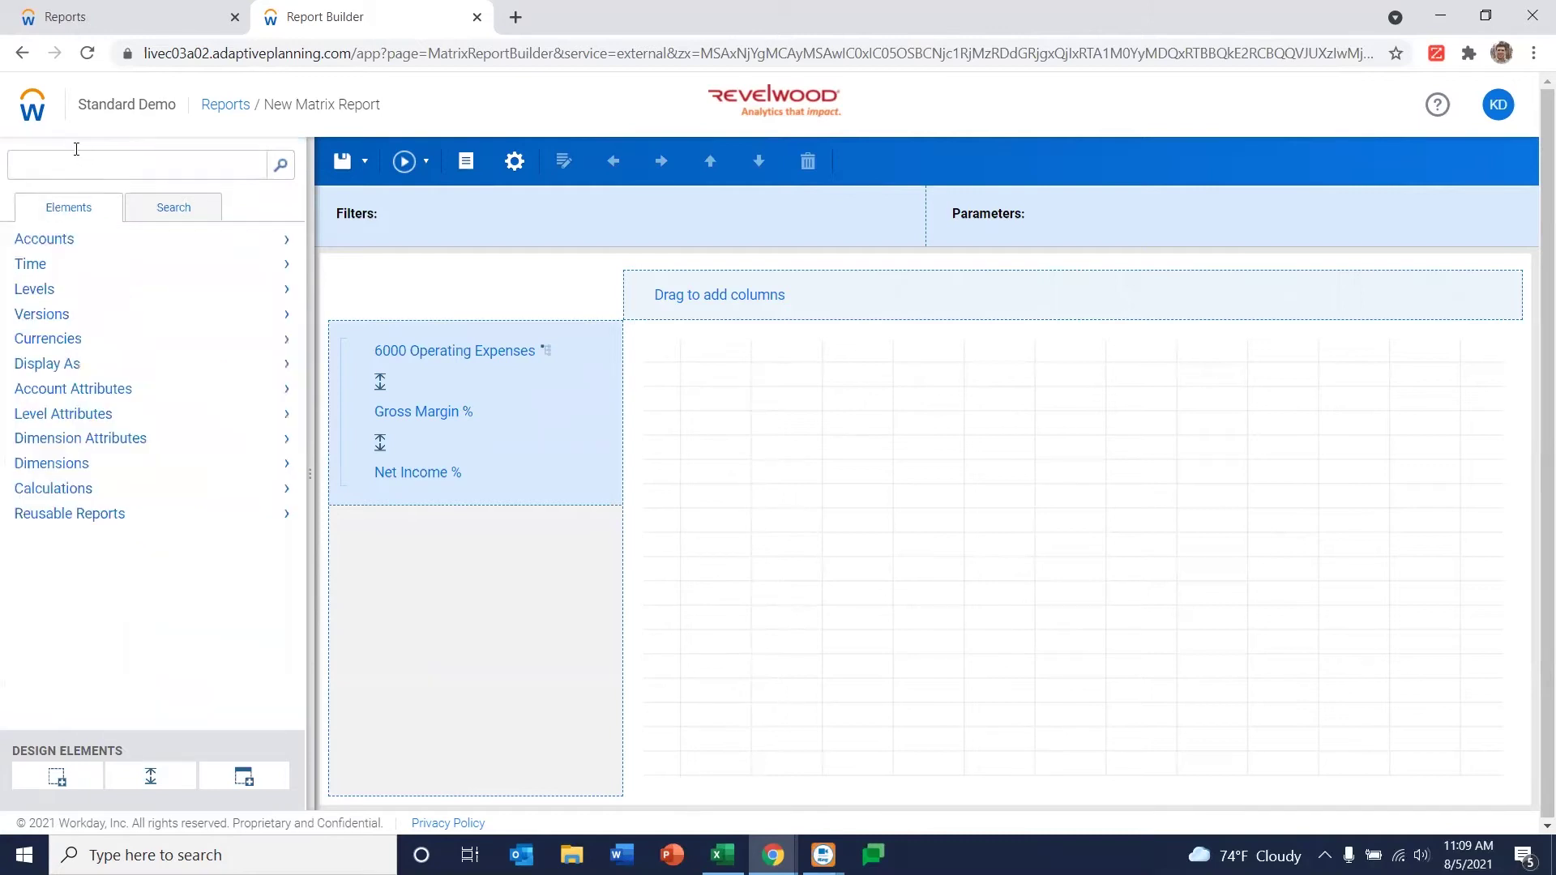
Add Working Budget and Forecast from the Bottom Up versions as report columns
{"action": "left_click", "coordinate": [258, 316]}
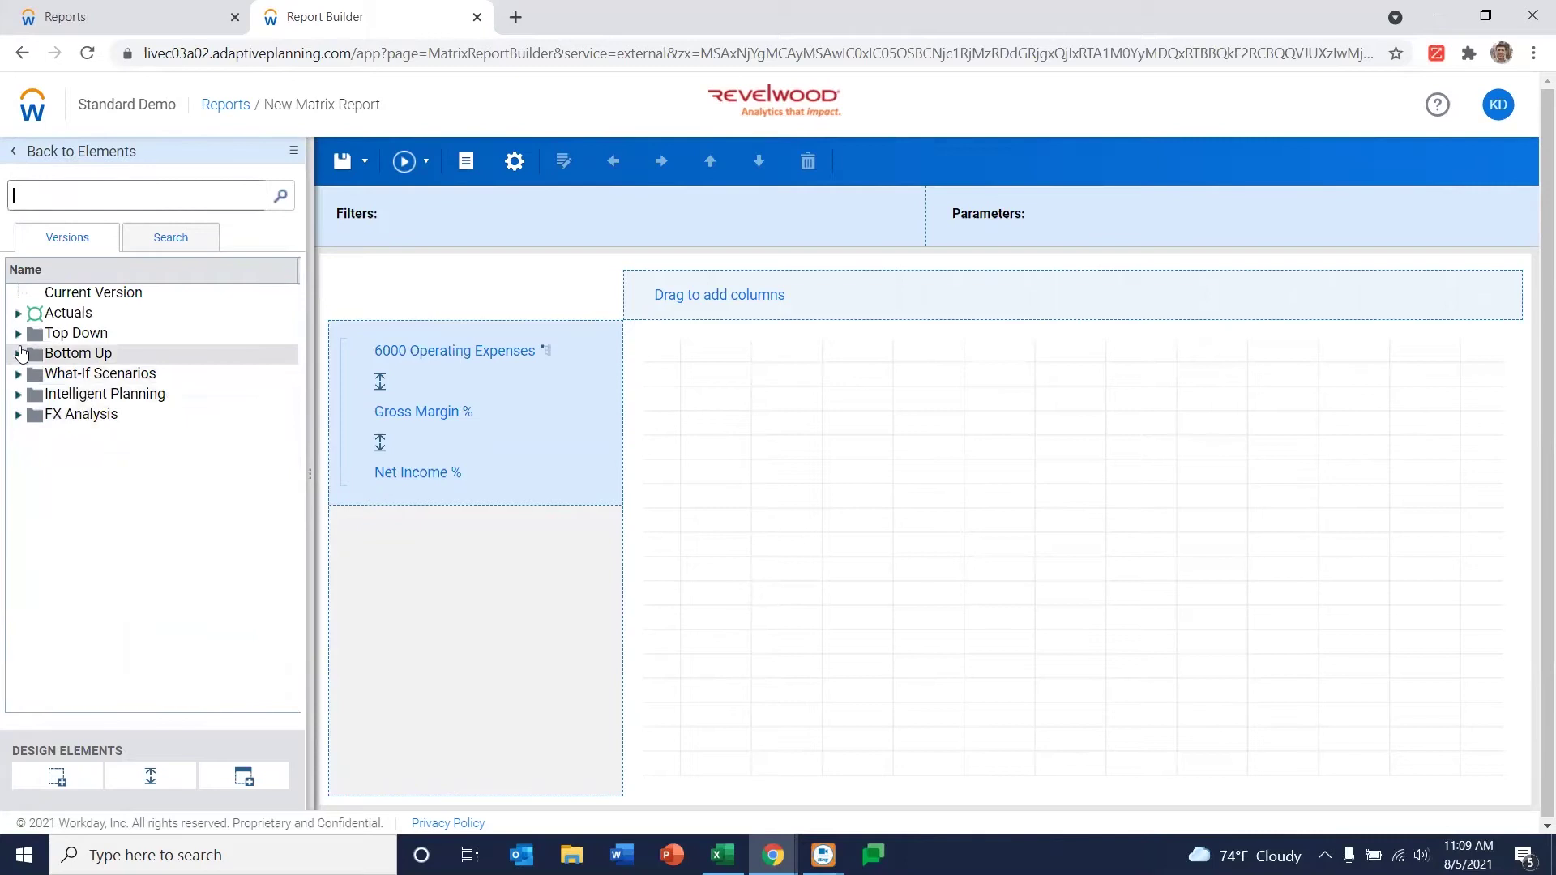
{"action": "left_click", "coordinate": [18, 353]}
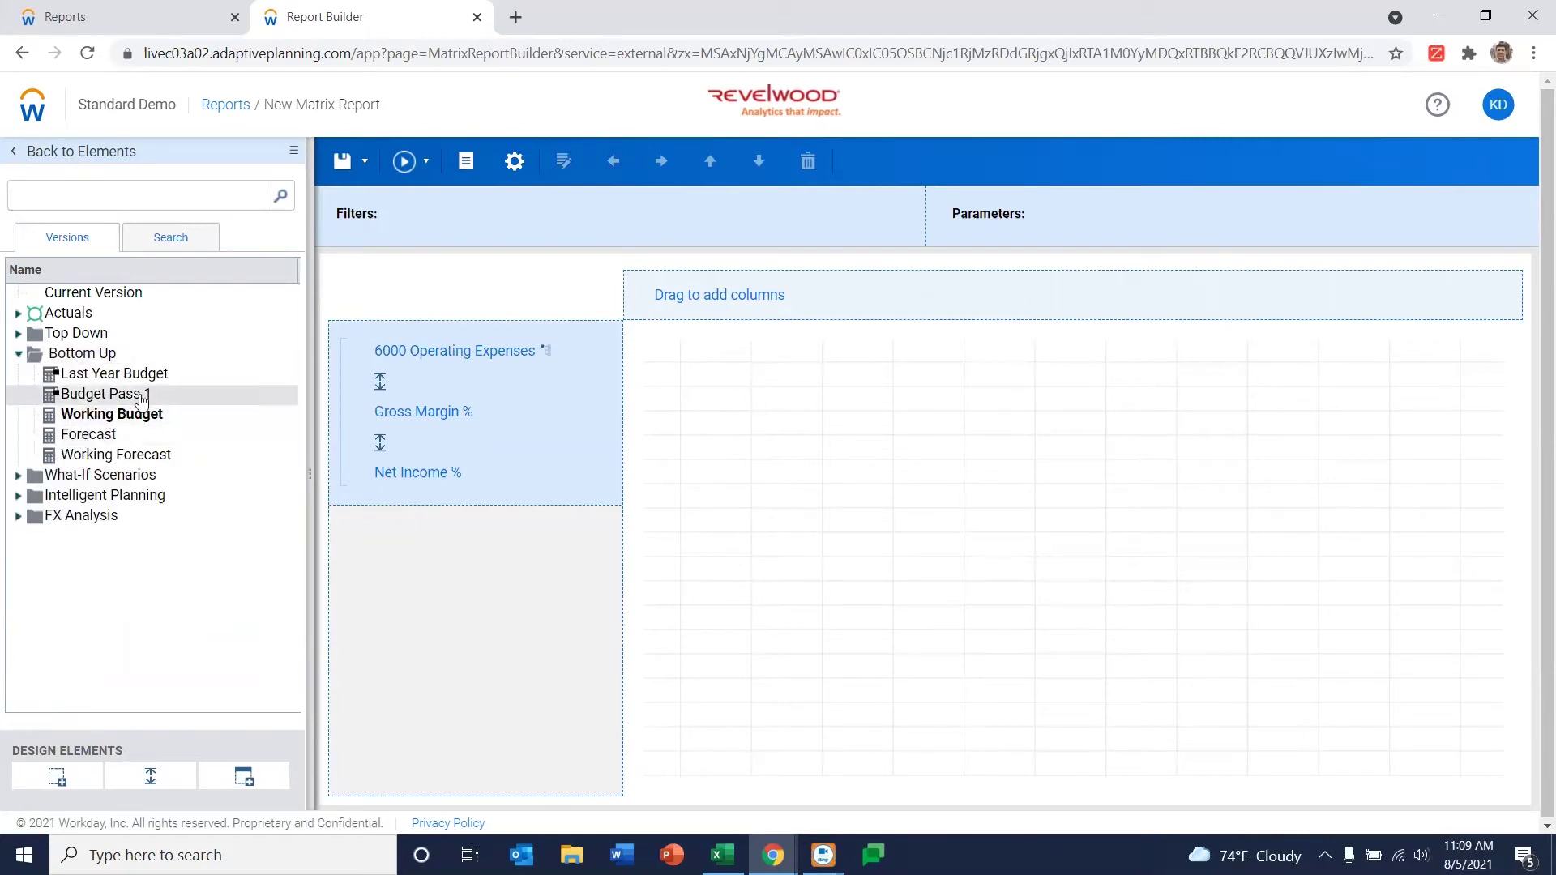
{"action": "left_click_drag", "start_coordinate": [113, 414], "coordinate": [681, 296]}
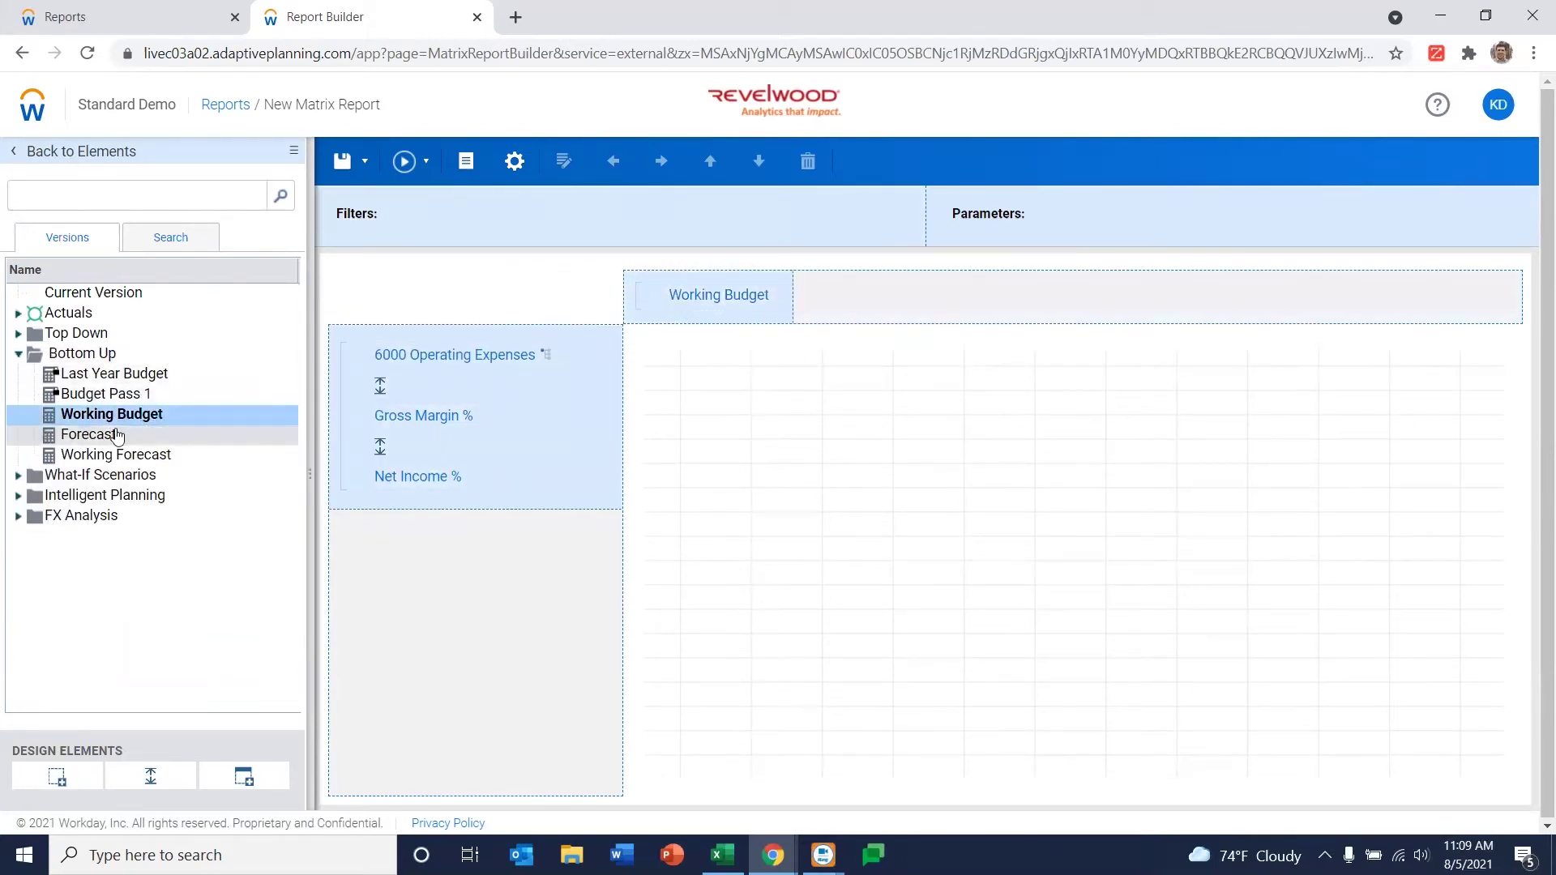
{"action": "left_click_drag", "start_coordinate": [261, 435], "coordinate": [788, 302]}
Add two Forecast-versus-Working-Budget Difference calculation columns
{"action": "left_click", "coordinate": [66, 161]}
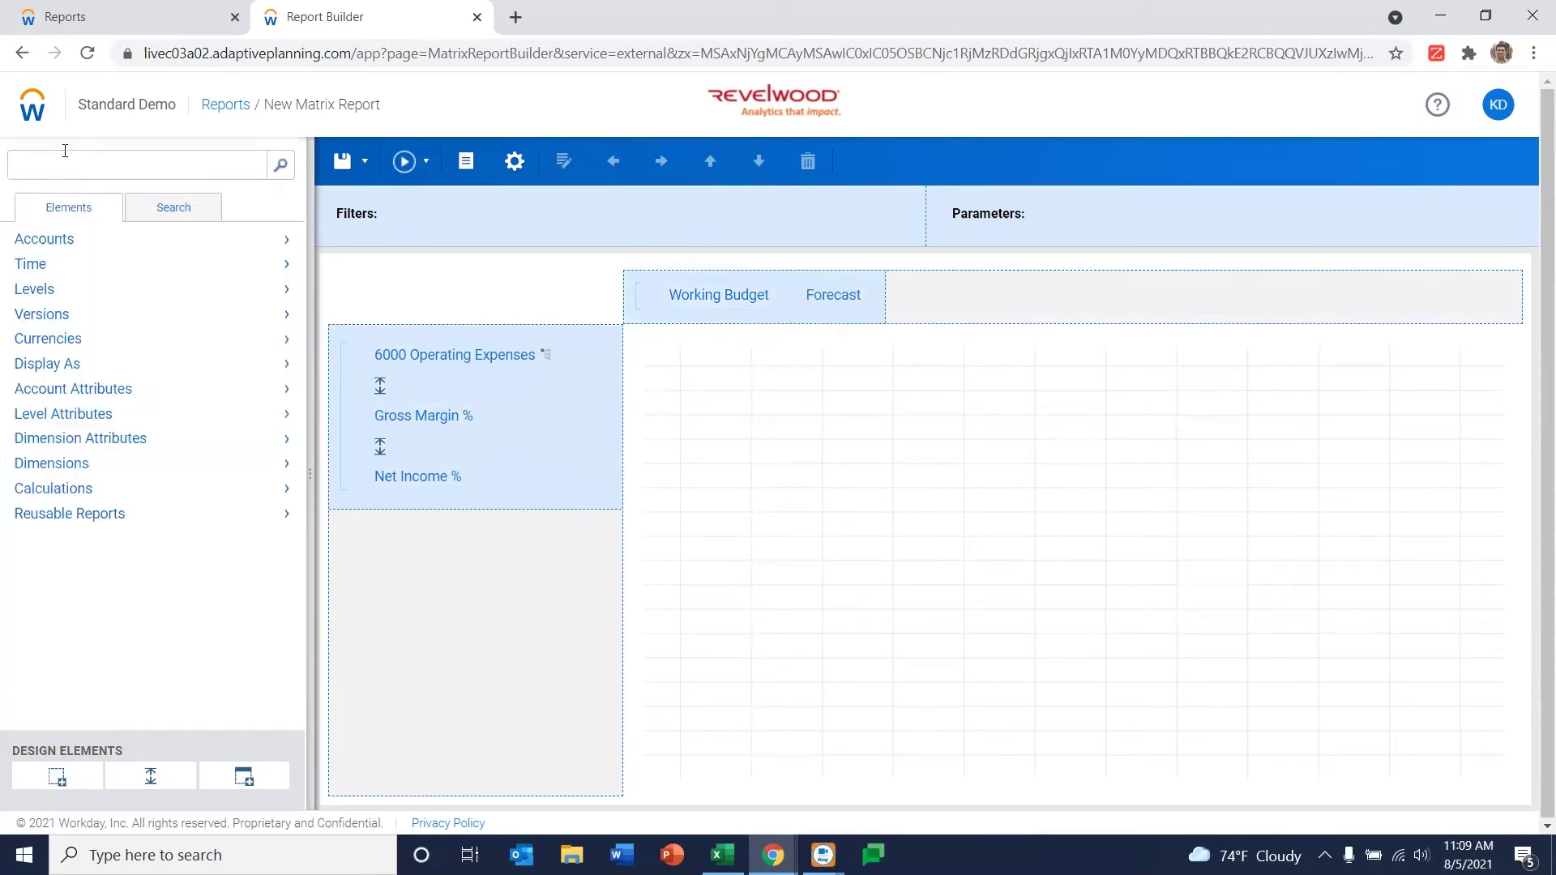
{"action": "left_click", "coordinate": [69, 489]}
{"action": "left_click_drag", "start_coordinate": [84, 319], "coordinate": [922, 305]}
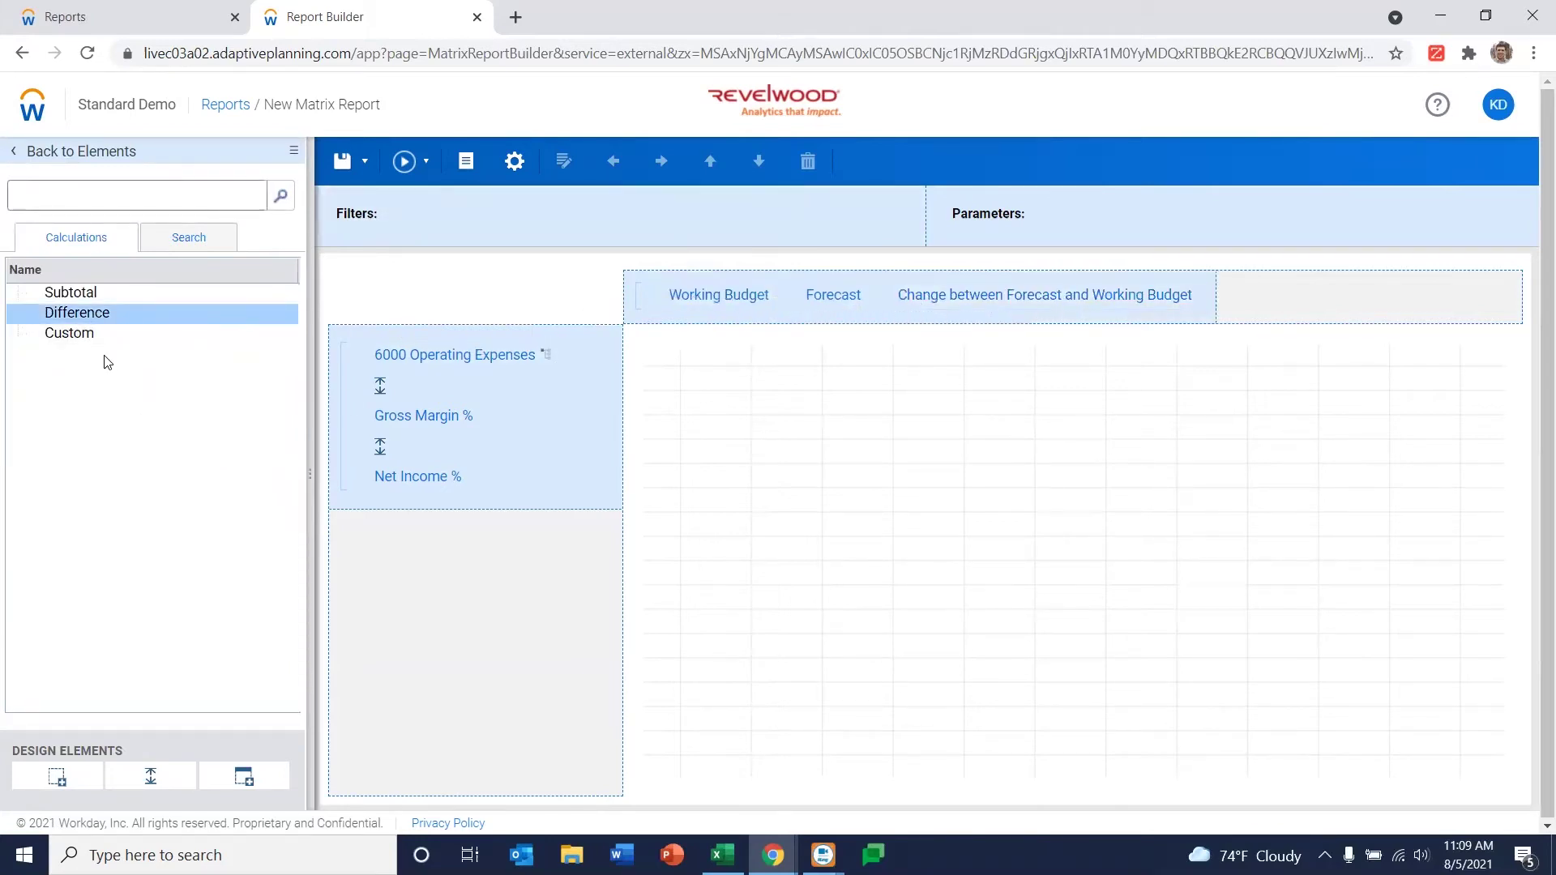
{"action": "left_click_drag", "start_coordinate": [85, 317], "coordinate": [1197, 298]}
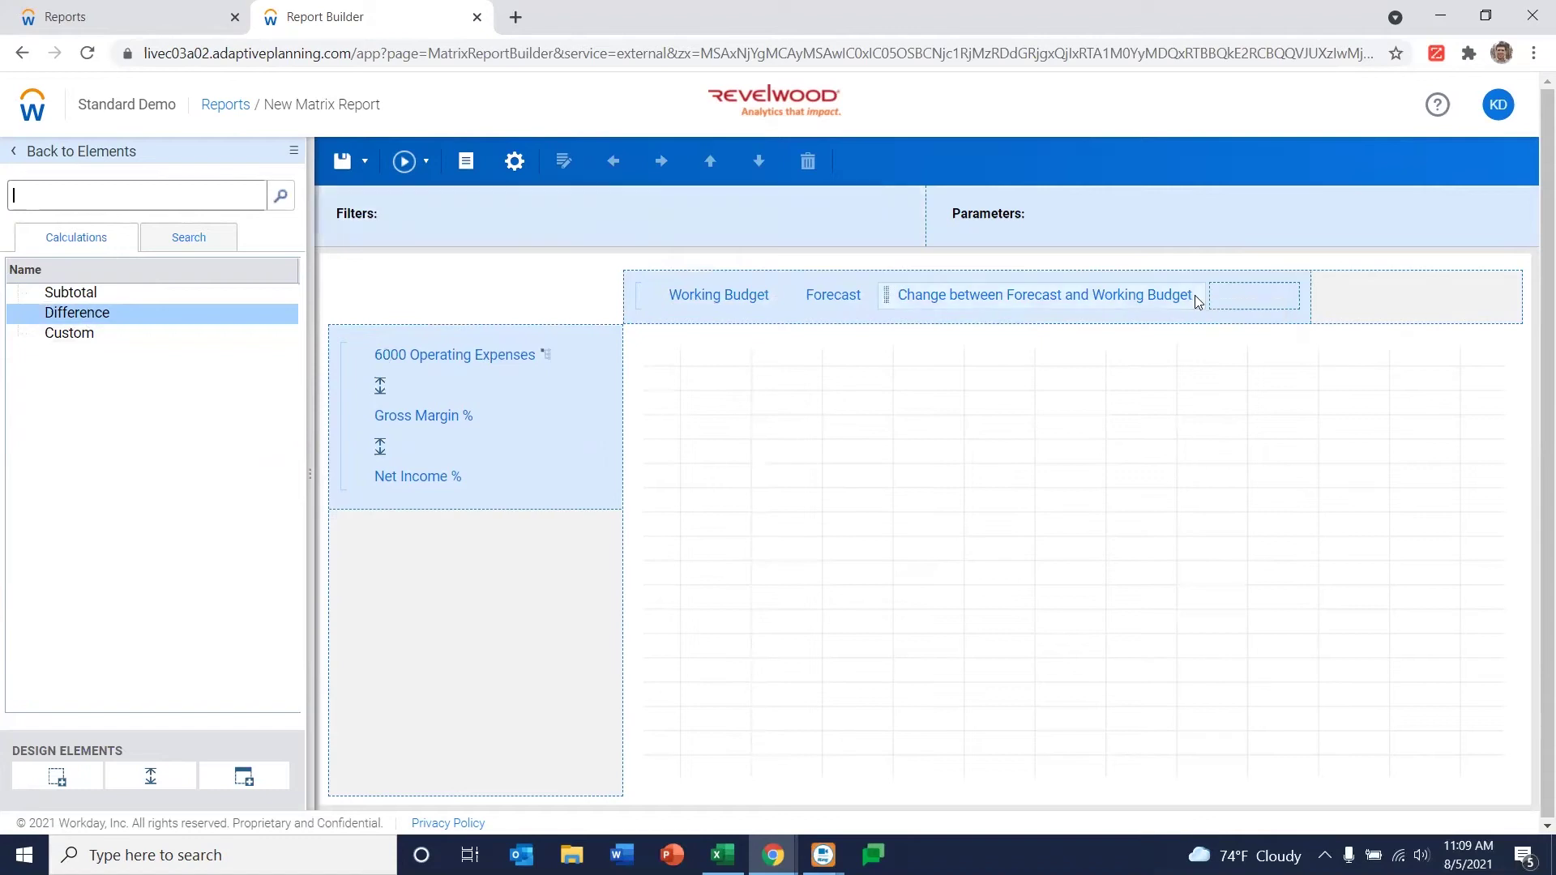
{"action": "left_click", "coordinate": [970, 297]}
Label the first difference column Var $ and show its negative values in red
{"action": "left_click", "coordinate": [994, 308]}
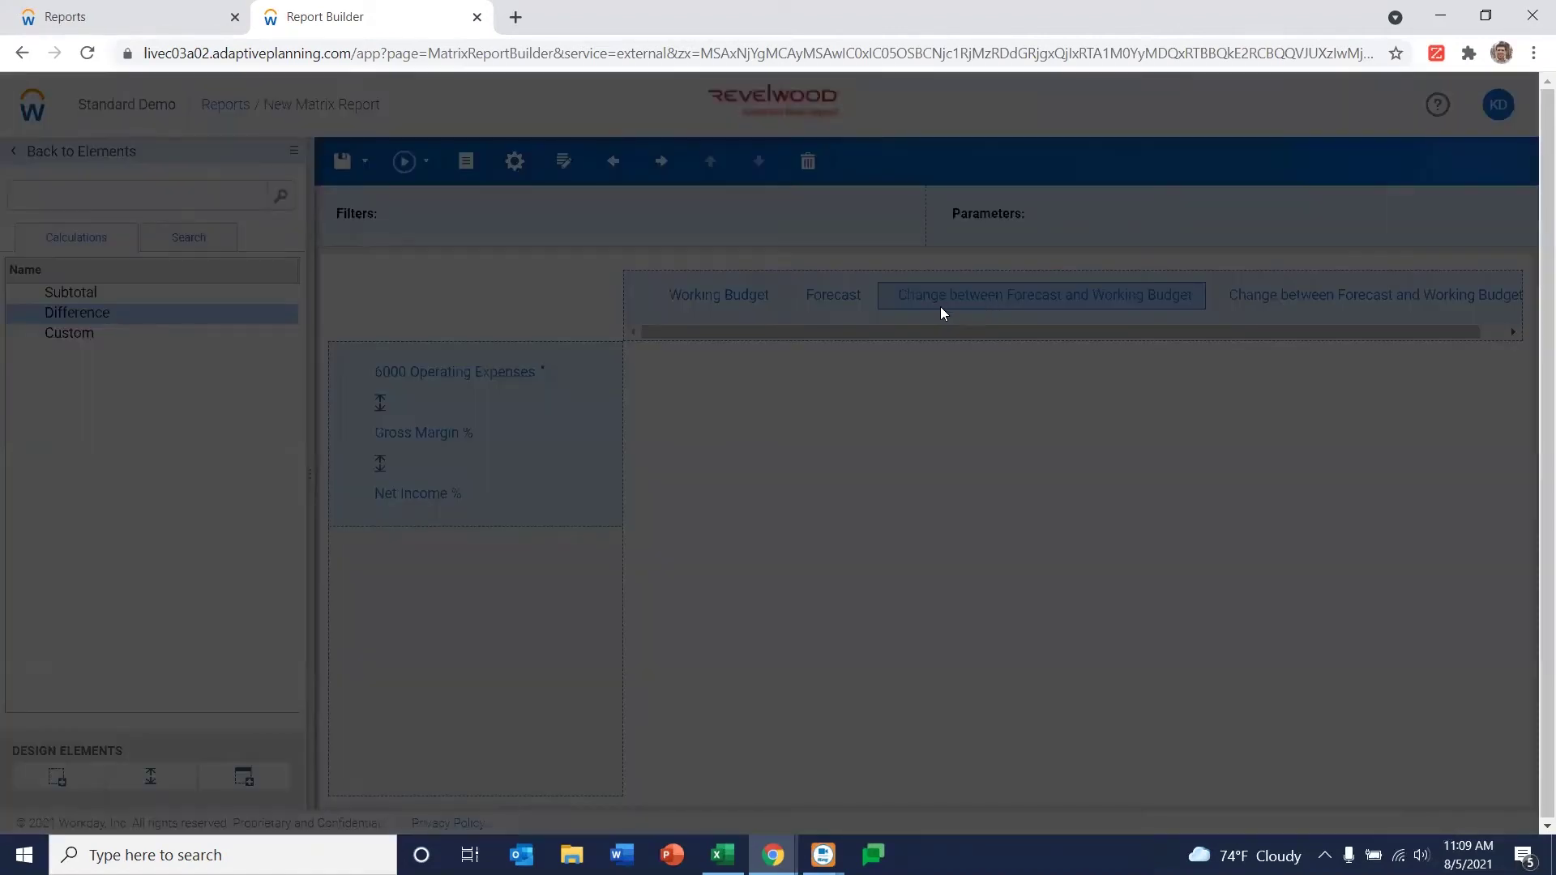
{"action": "type", "text": "Var $"}
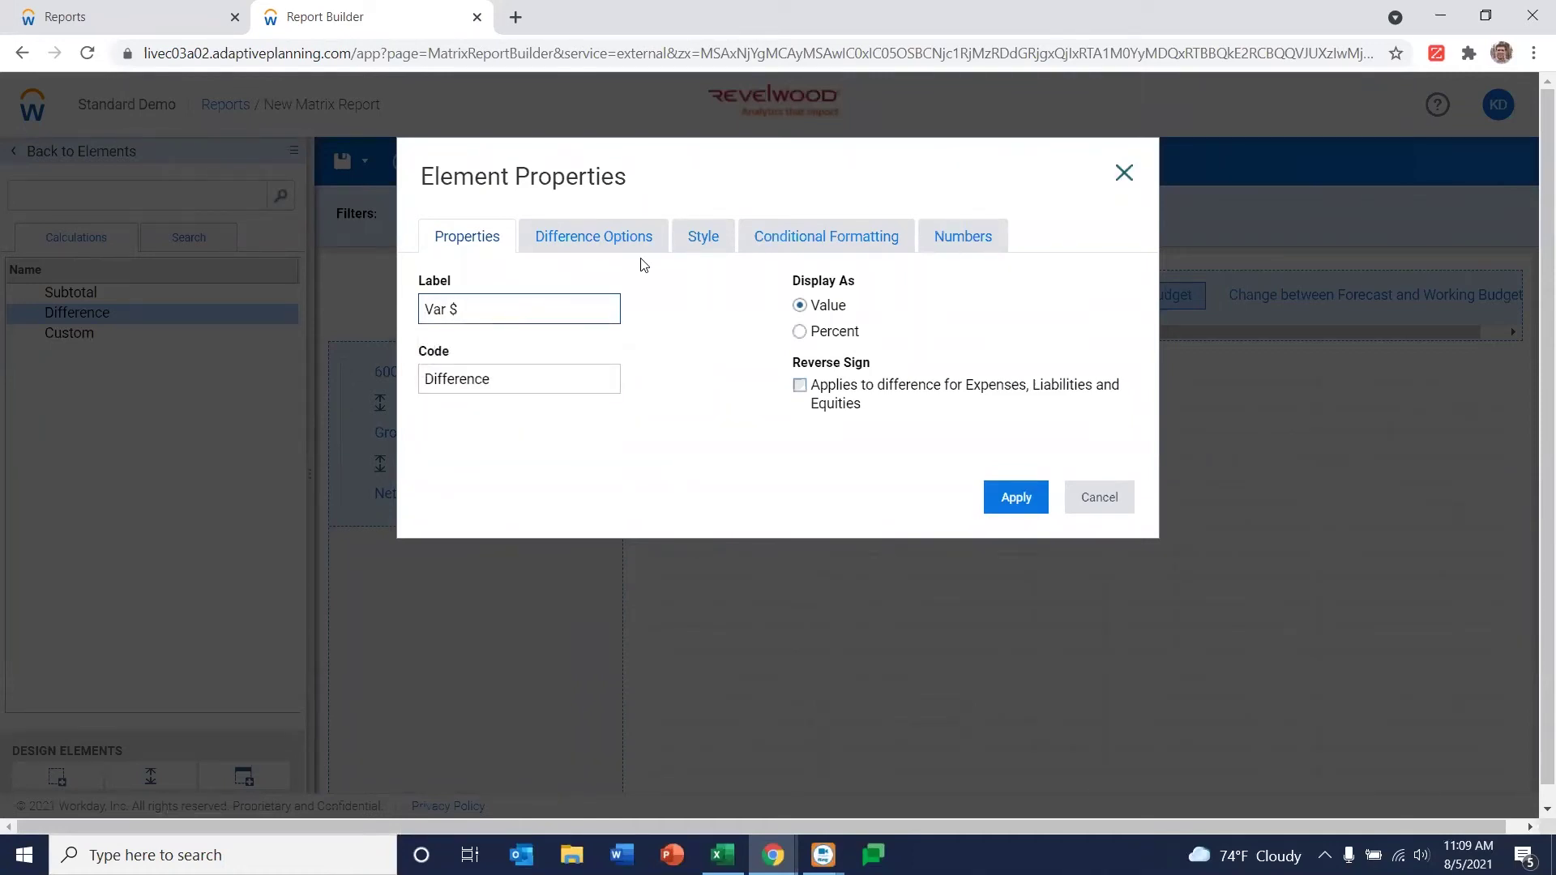
{"action": "left_click", "coordinate": [823, 236]}
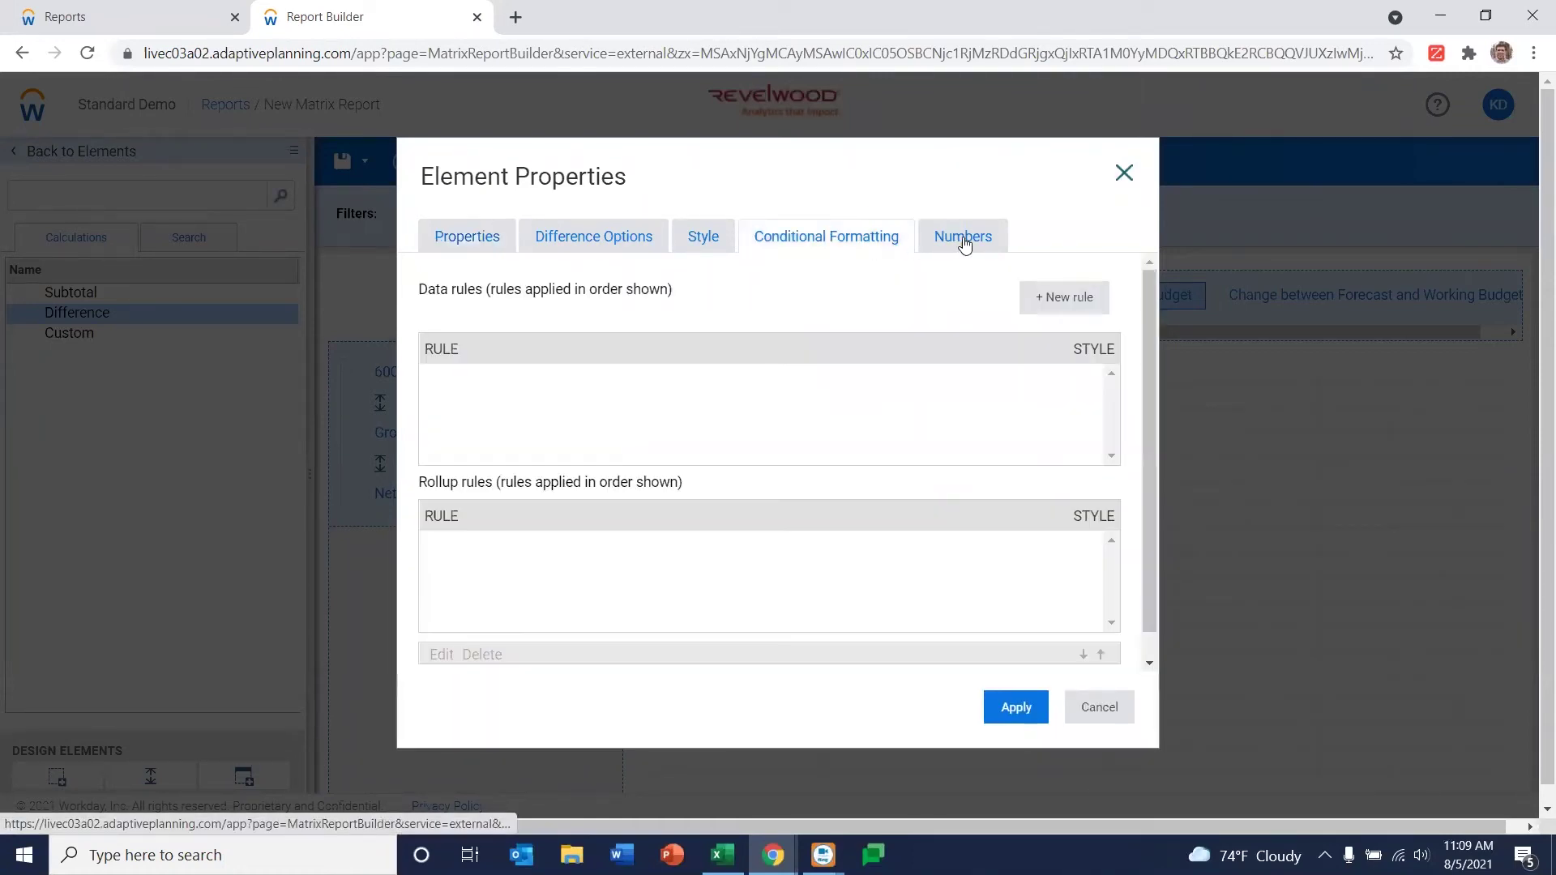
{"action": "left_click", "coordinate": [963, 243]}
{"action": "left_click", "coordinate": [824, 412]}
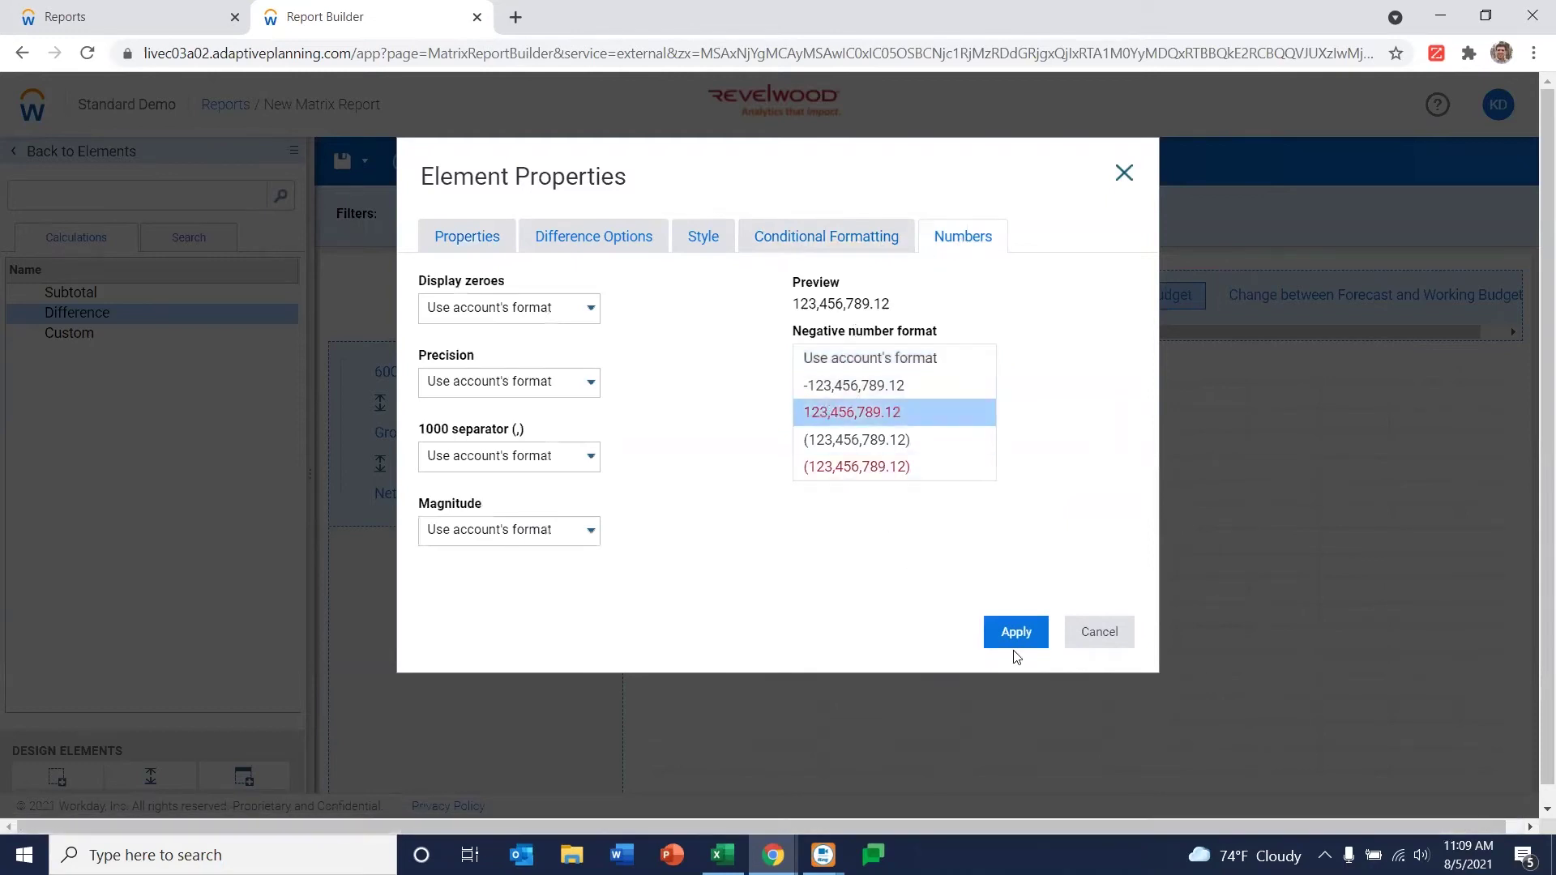
{"action": "left_click", "coordinate": [1016, 636]}
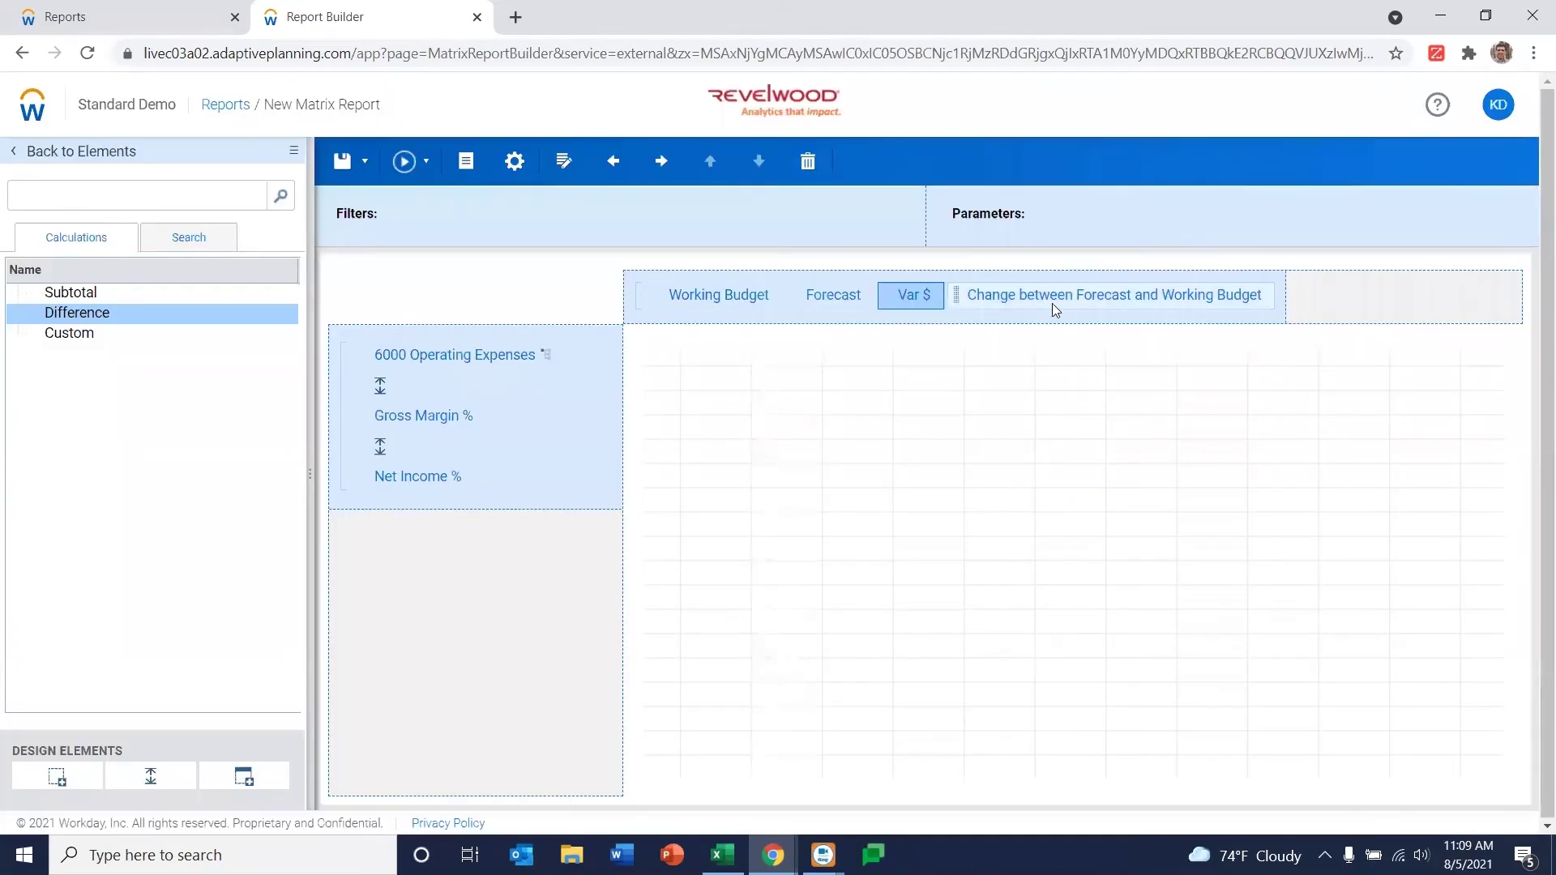
Label the second difference column Var% and display it as a percentage
{"action": "right_click", "coordinate": [1052, 308]}
{"action": "left_click", "coordinate": [1082, 314]}
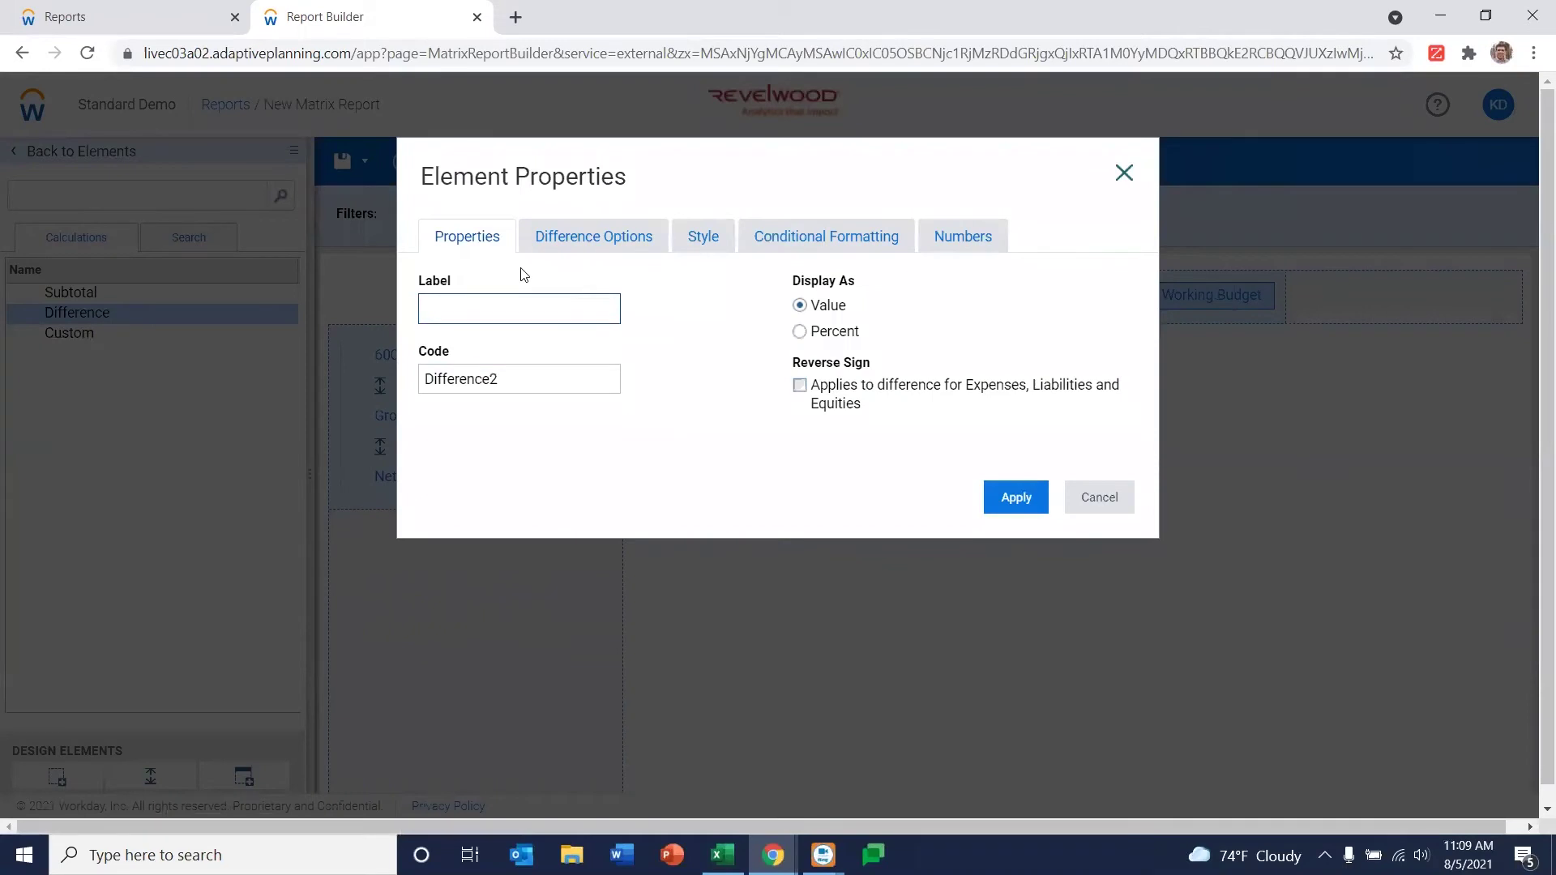
{"action": "type", "text": "Var"}
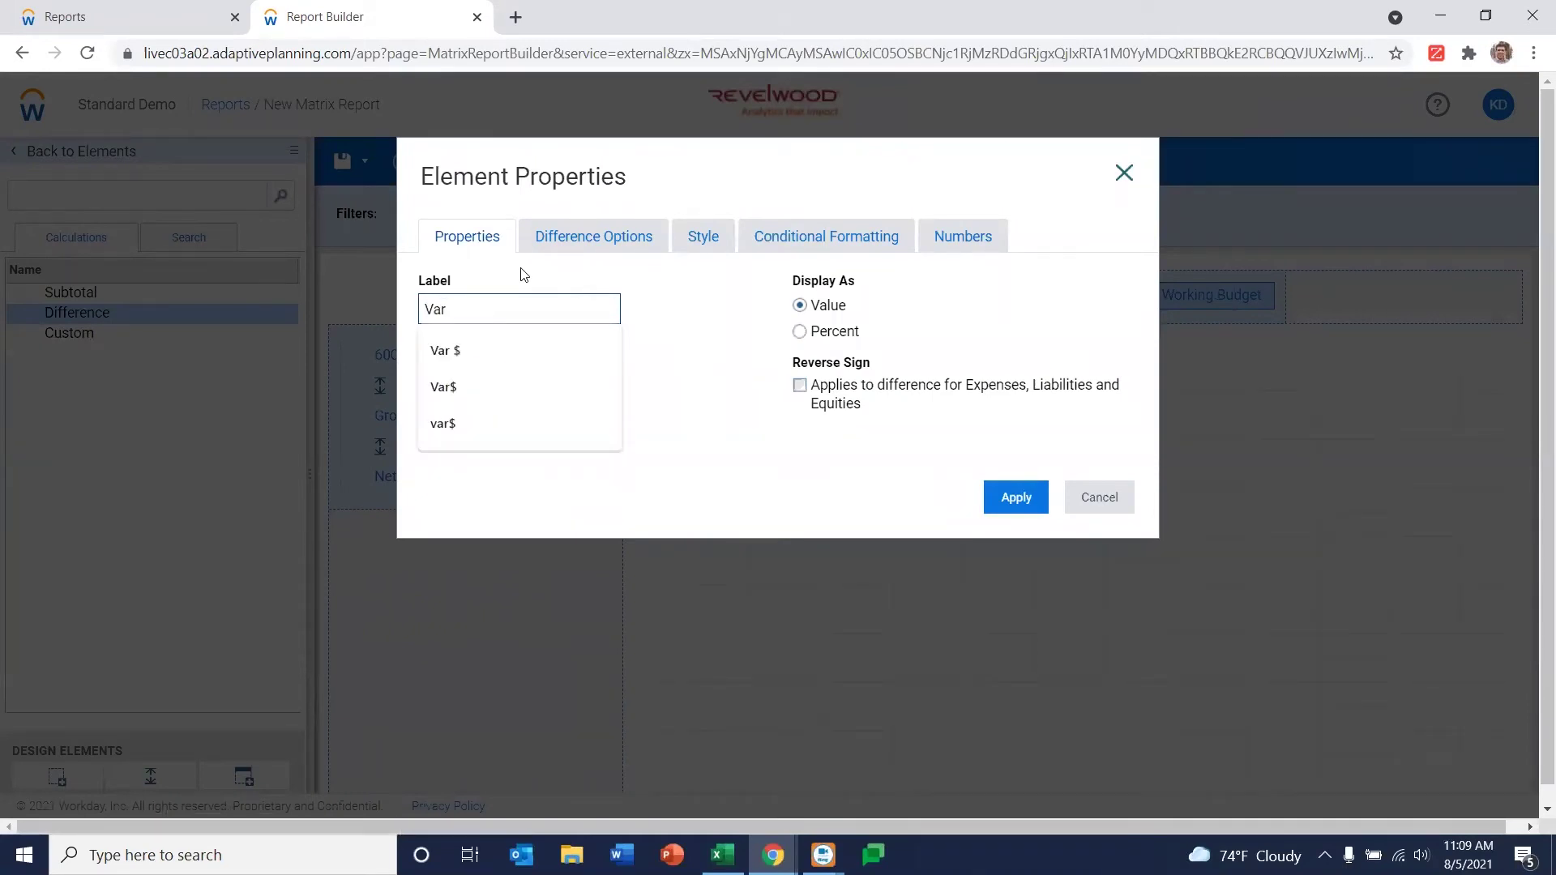
{"action": "type", "text": "%"}
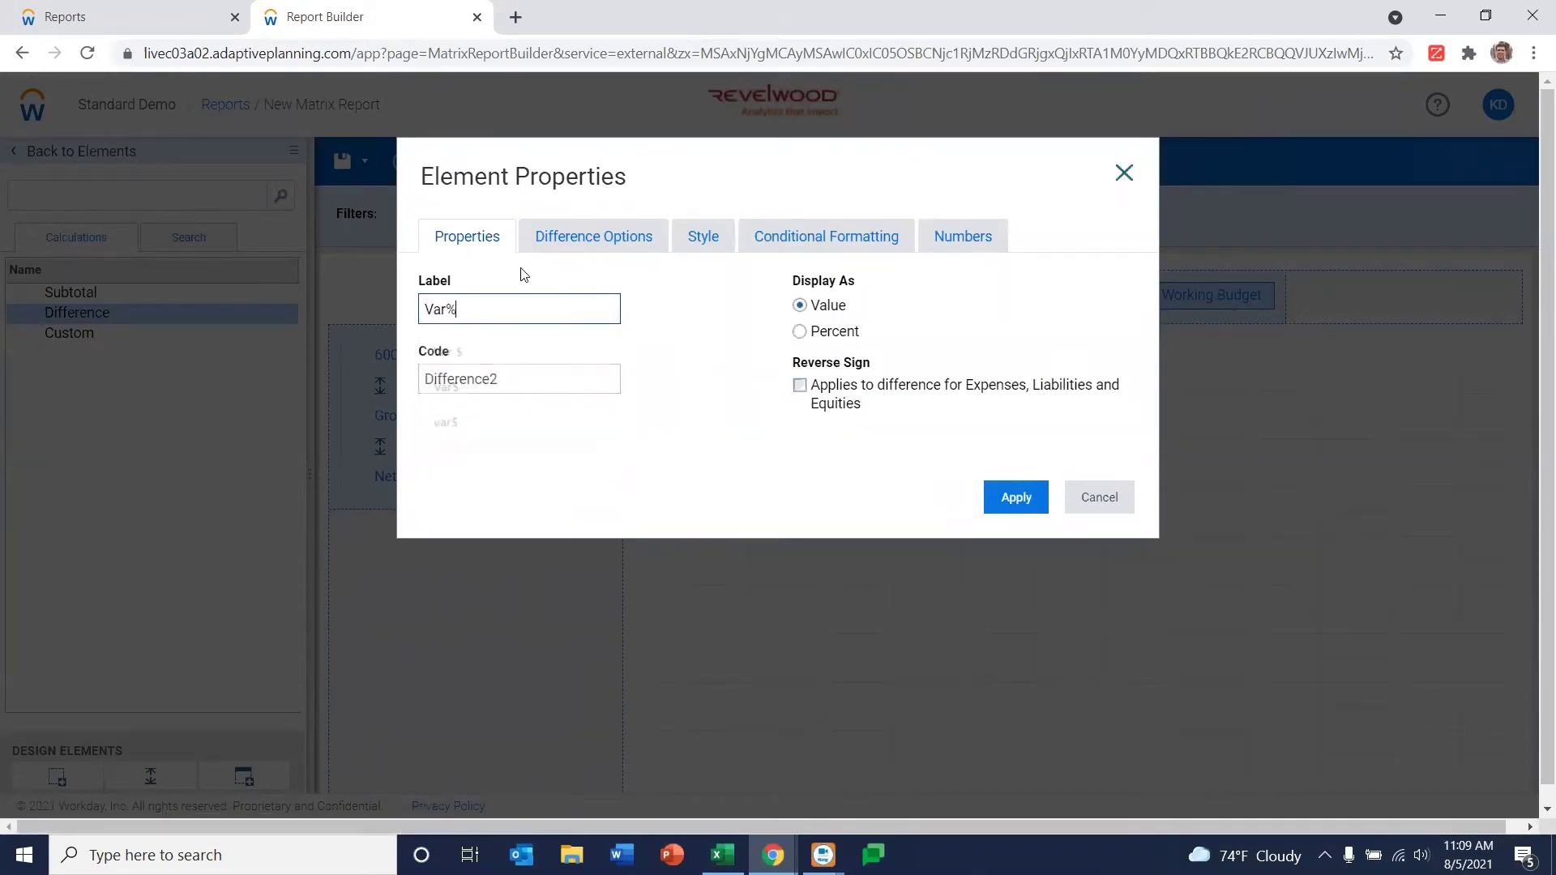
{"action": "left_click", "coordinate": [799, 331]}
{"action": "left_click", "coordinate": [1015, 497]}
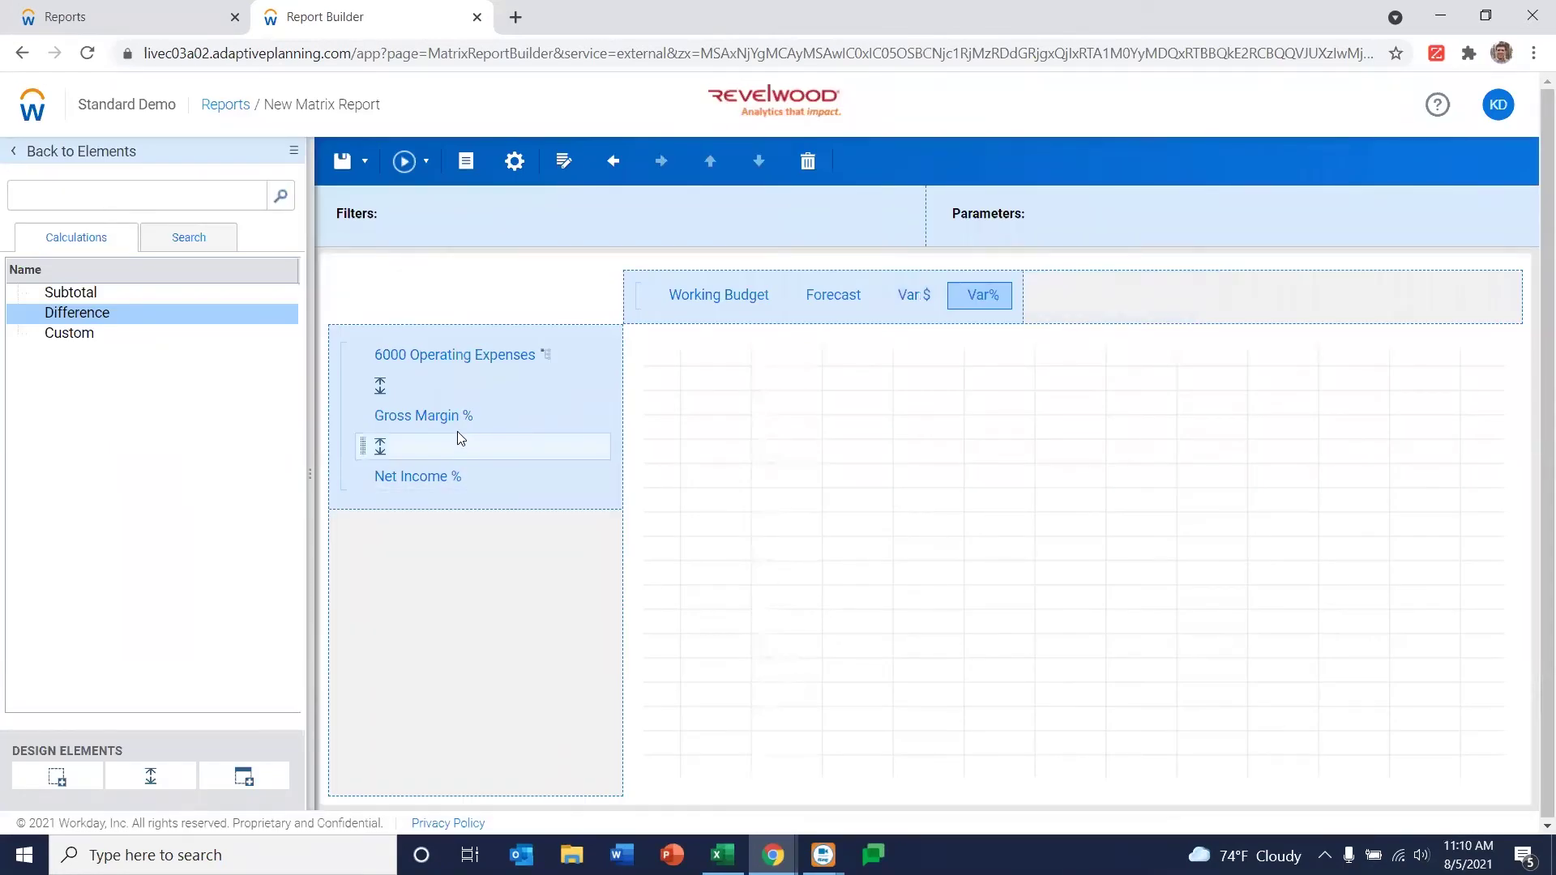
Add FY 2021 and Total Company as report filters, then run the report
{"action": "left_click", "coordinate": [65, 152]}
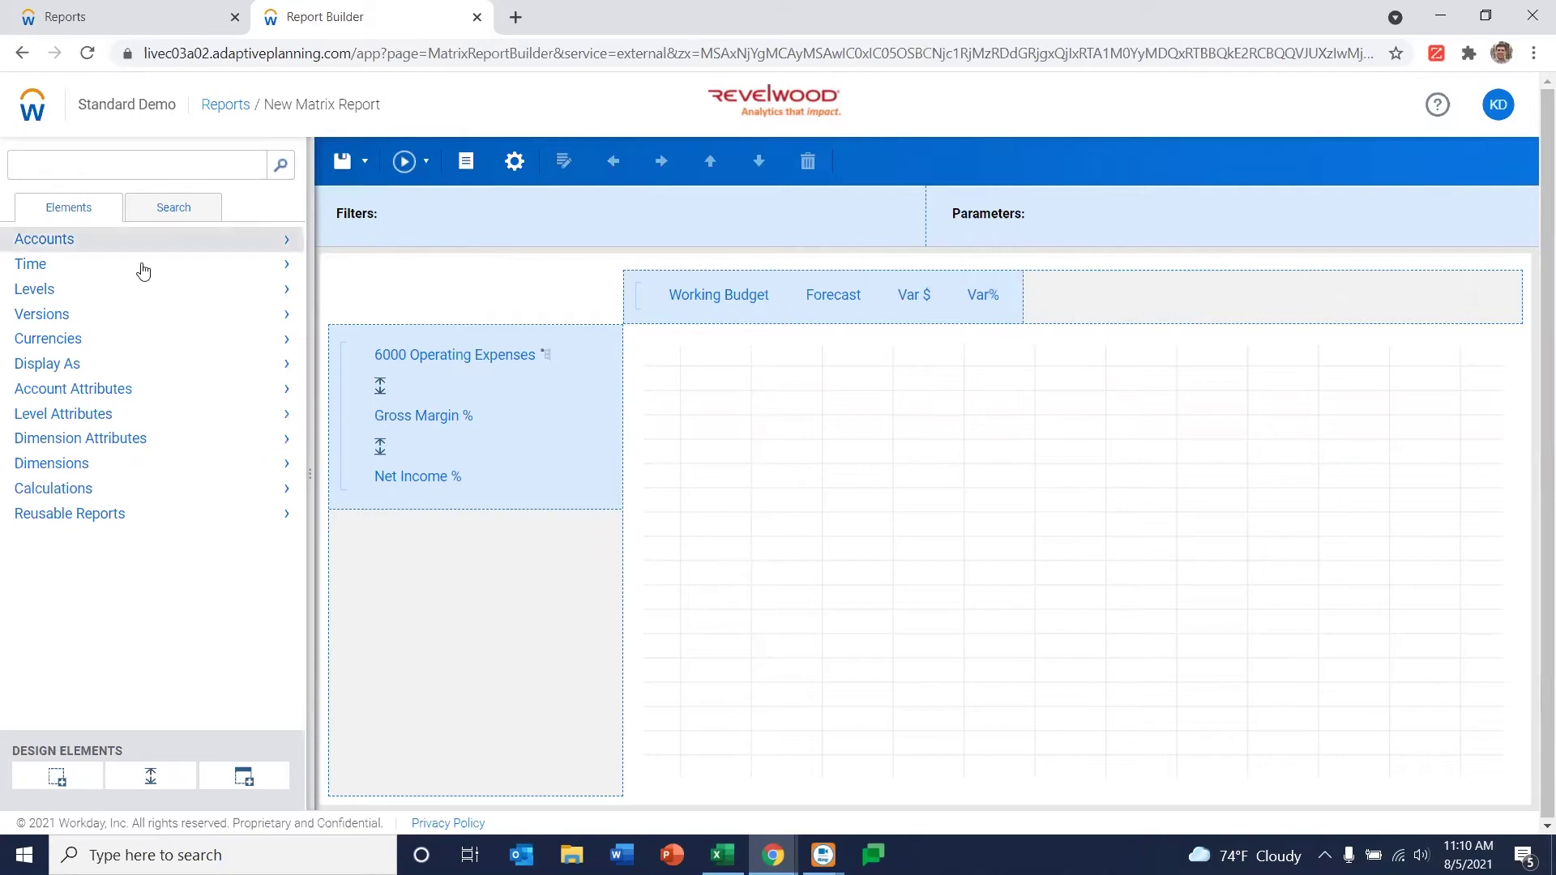
{"action": "left_click", "coordinate": [113, 274]}
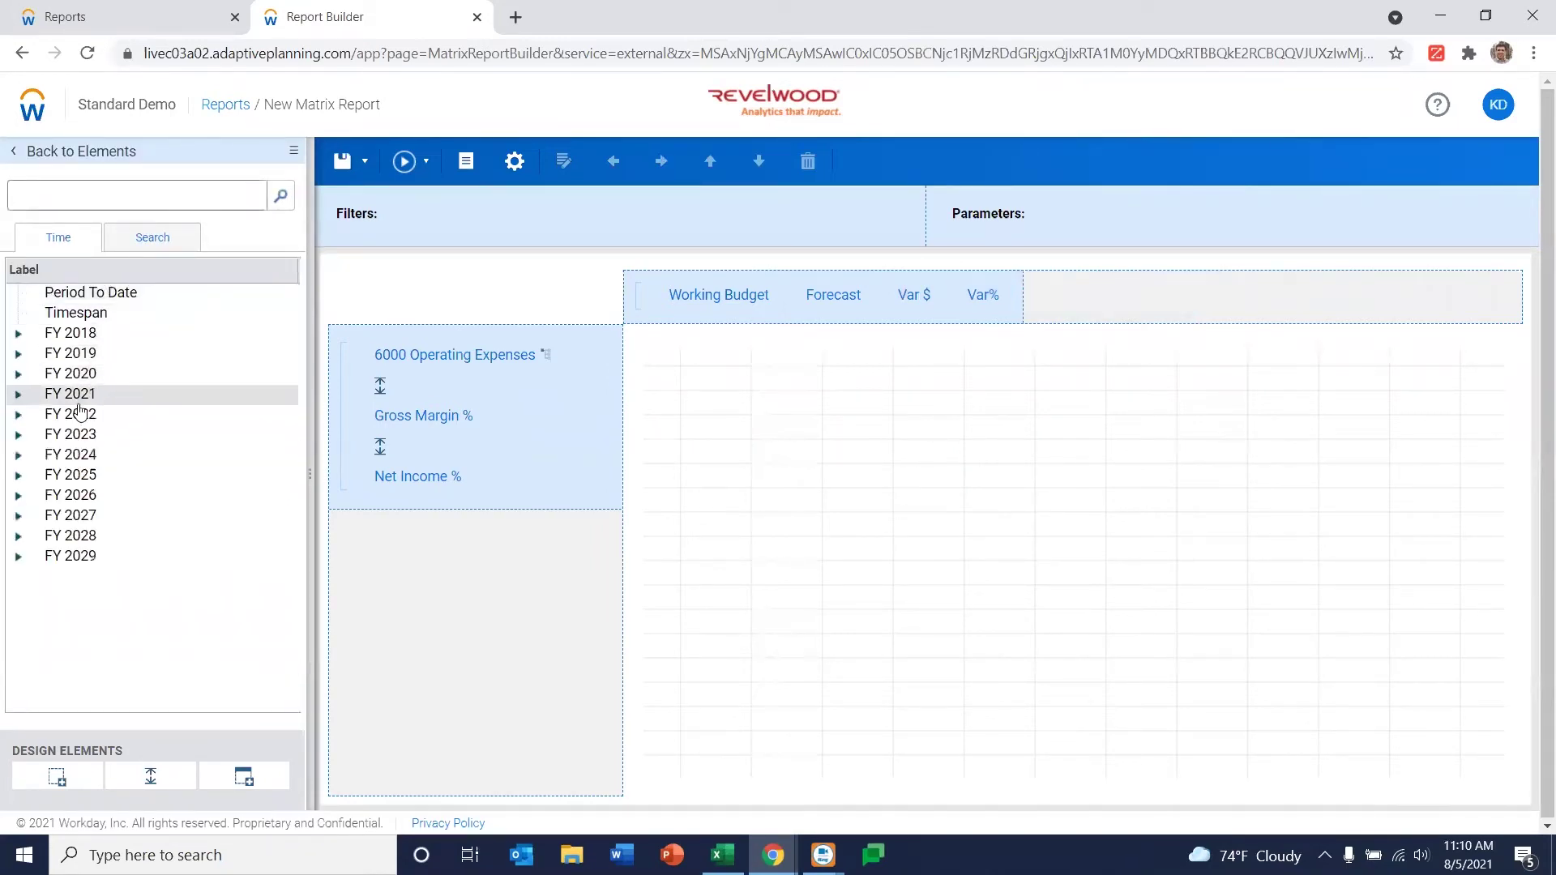
{"action": "left_click_drag", "start_coordinate": [77, 394], "coordinate": [454, 215]}
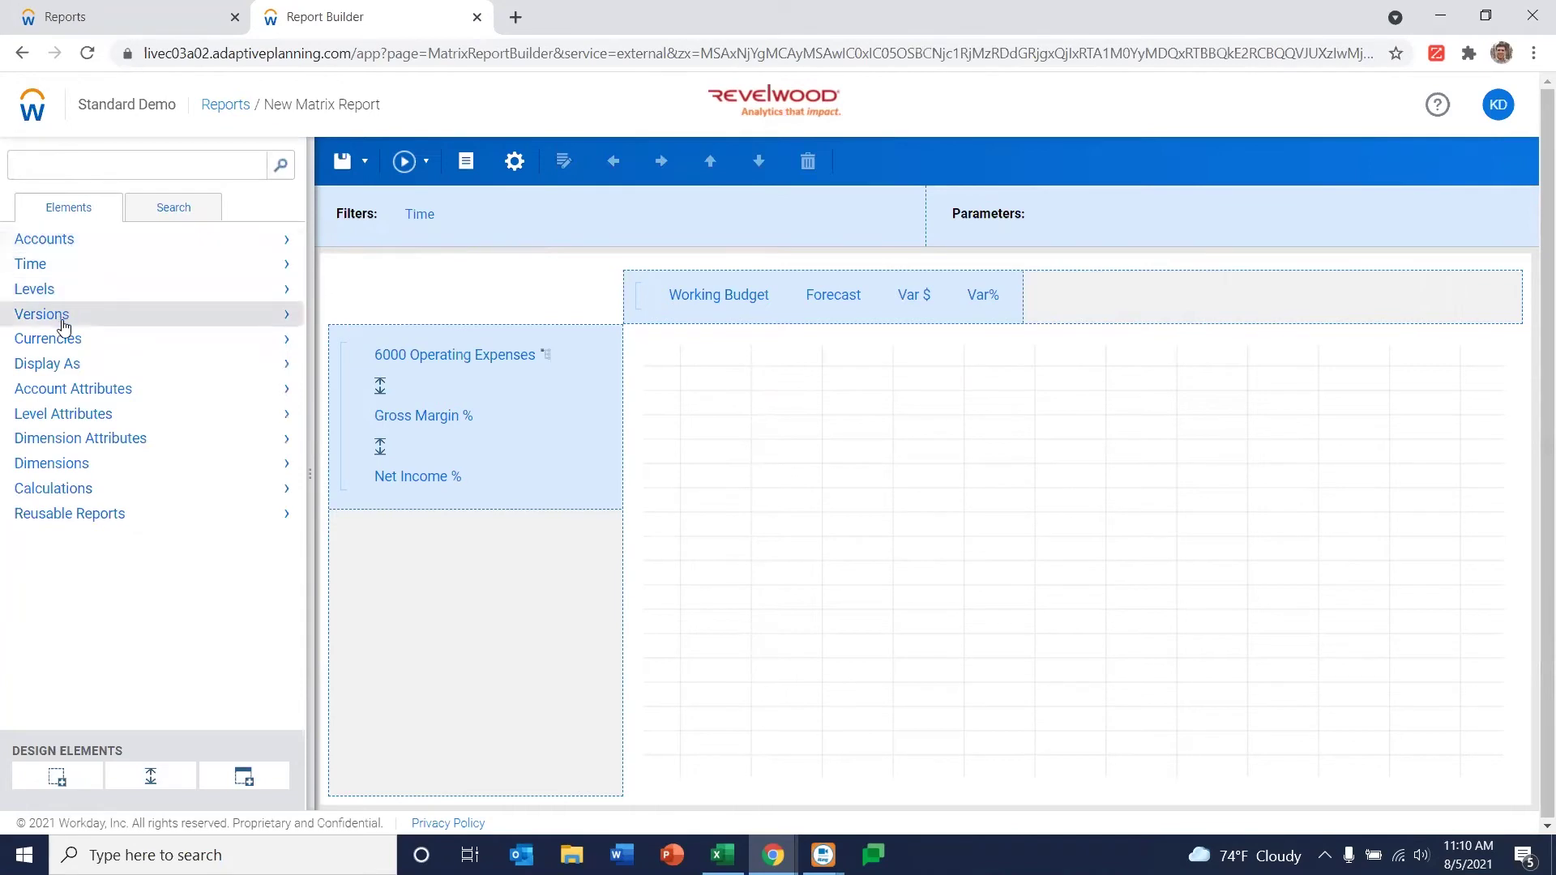
{"action": "left_click", "coordinate": [63, 292]}
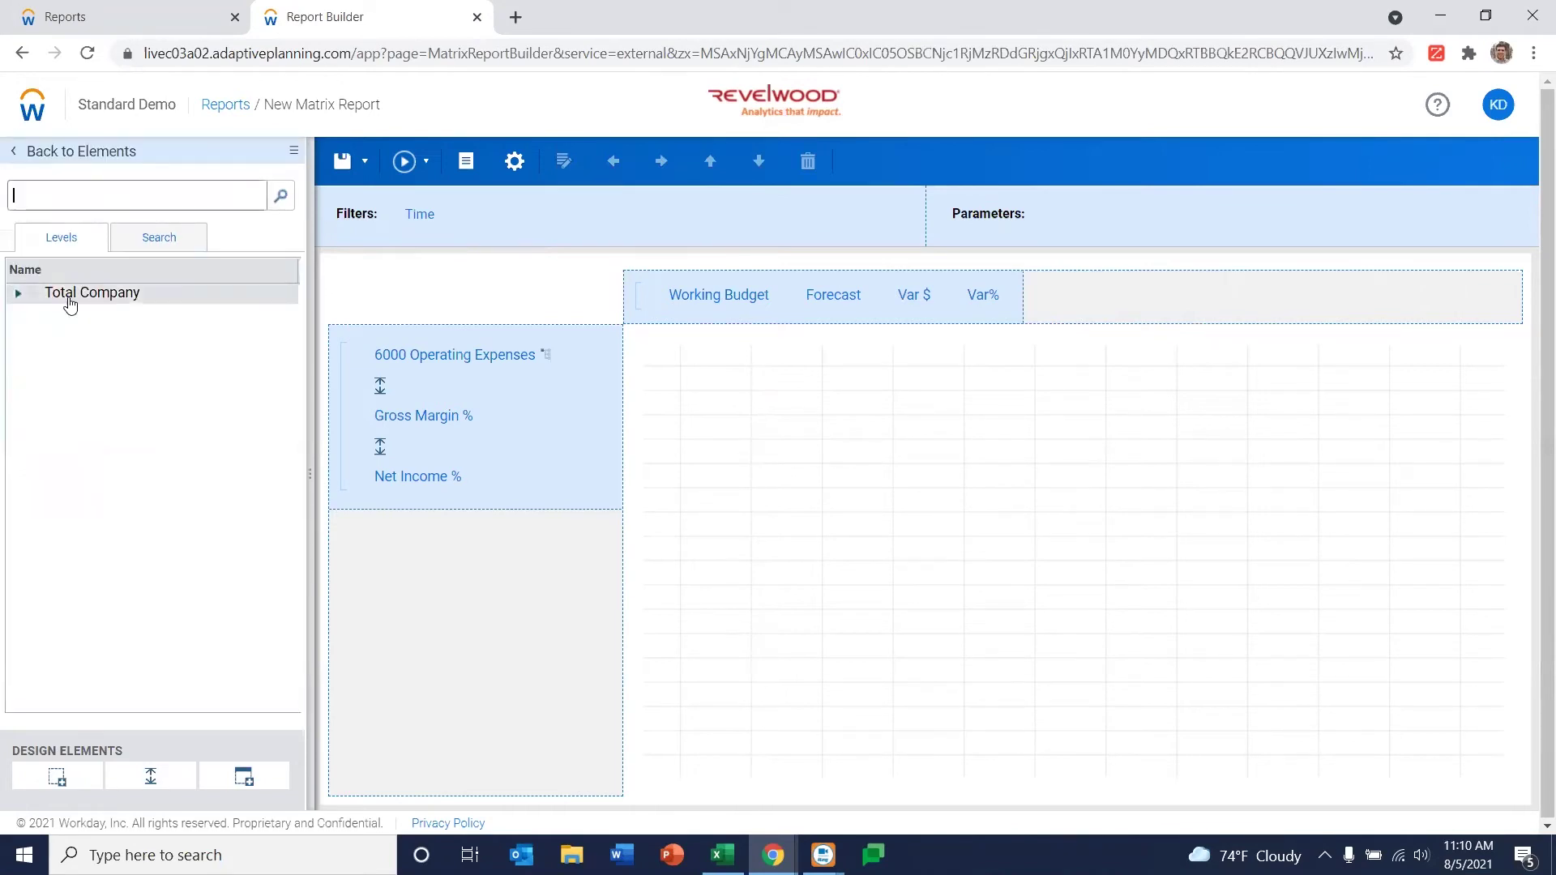
{"action": "left_click_drag", "start_coordinate": [69, 303], "coordinate": [1193, 198]}
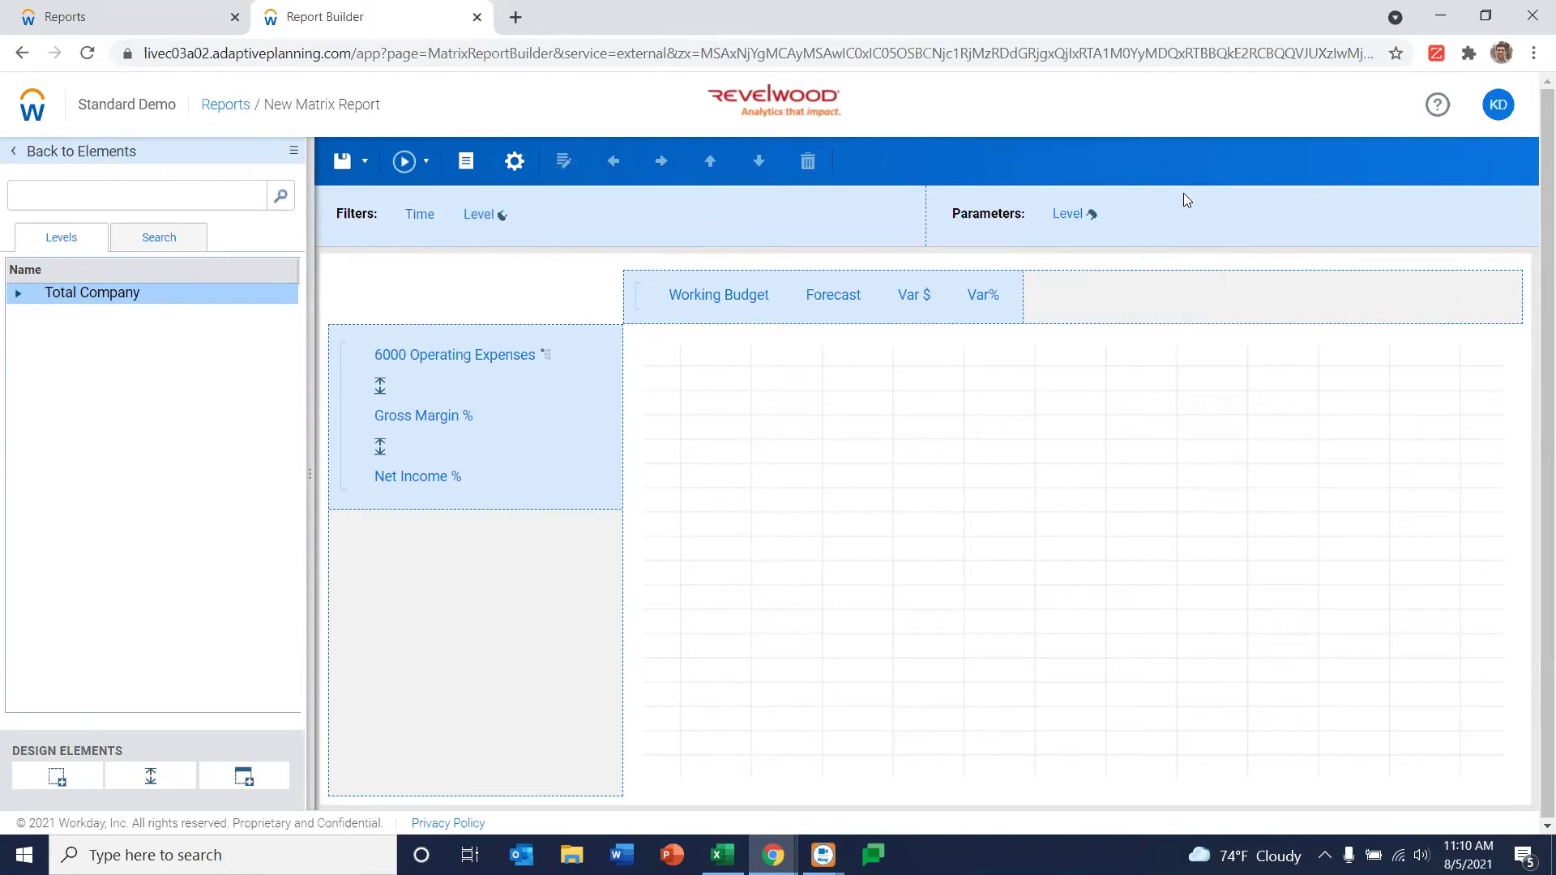
{"action": "left_click", "coordinate": [404, 164]}
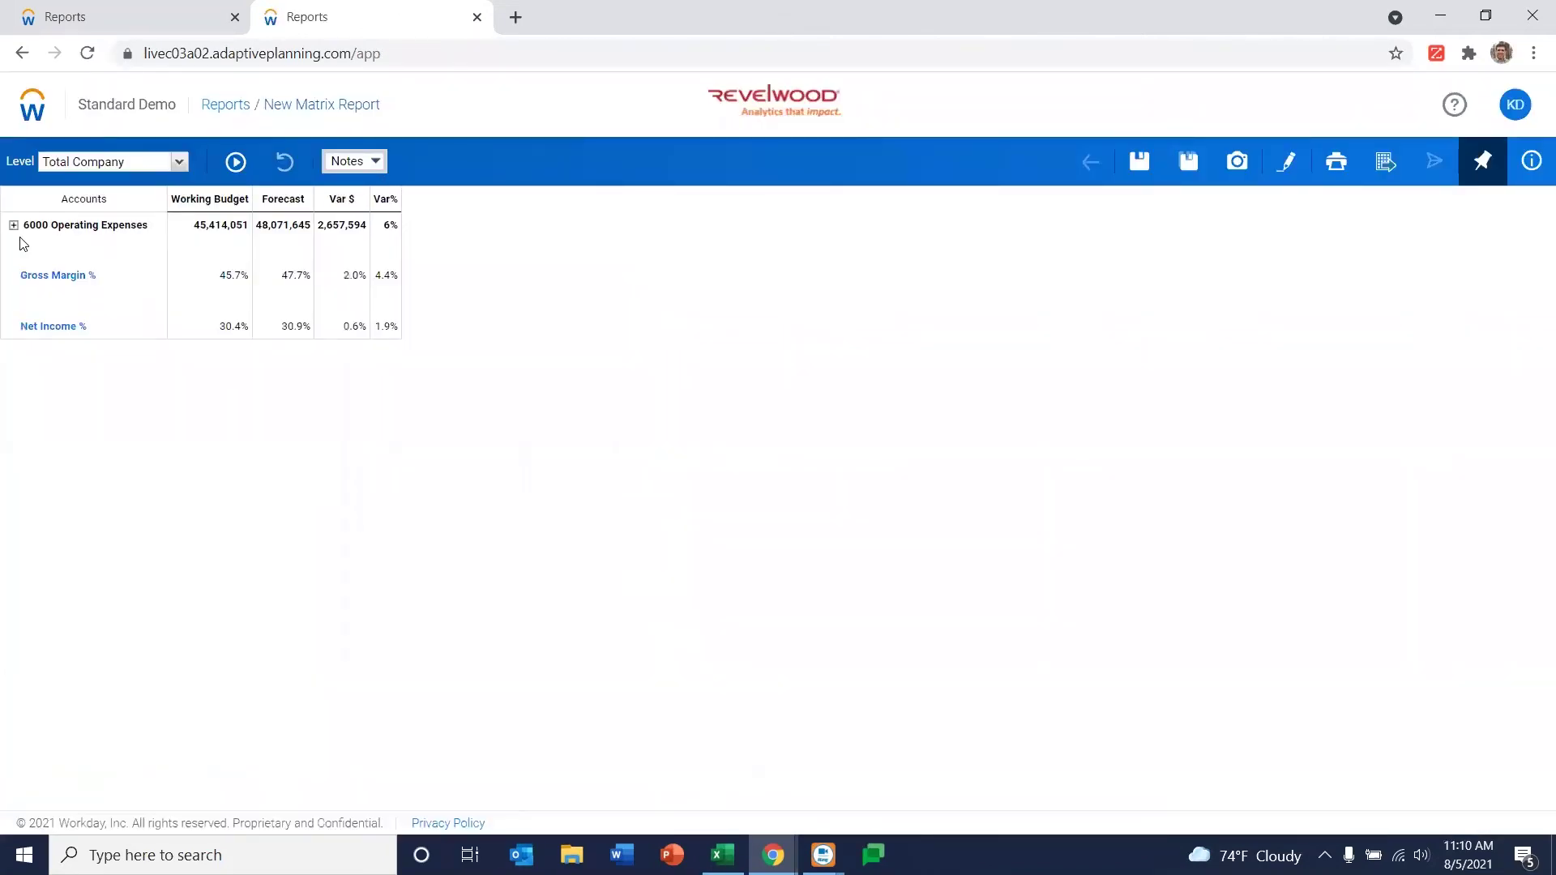
Expand 6000 Operating Expenses, 6100 Payroll, 6200 Taxes & Benefits, 6300 Office Expenses and 6320 Equipment Rental
{"action": "left_click", "coordinate": [14, 224]}
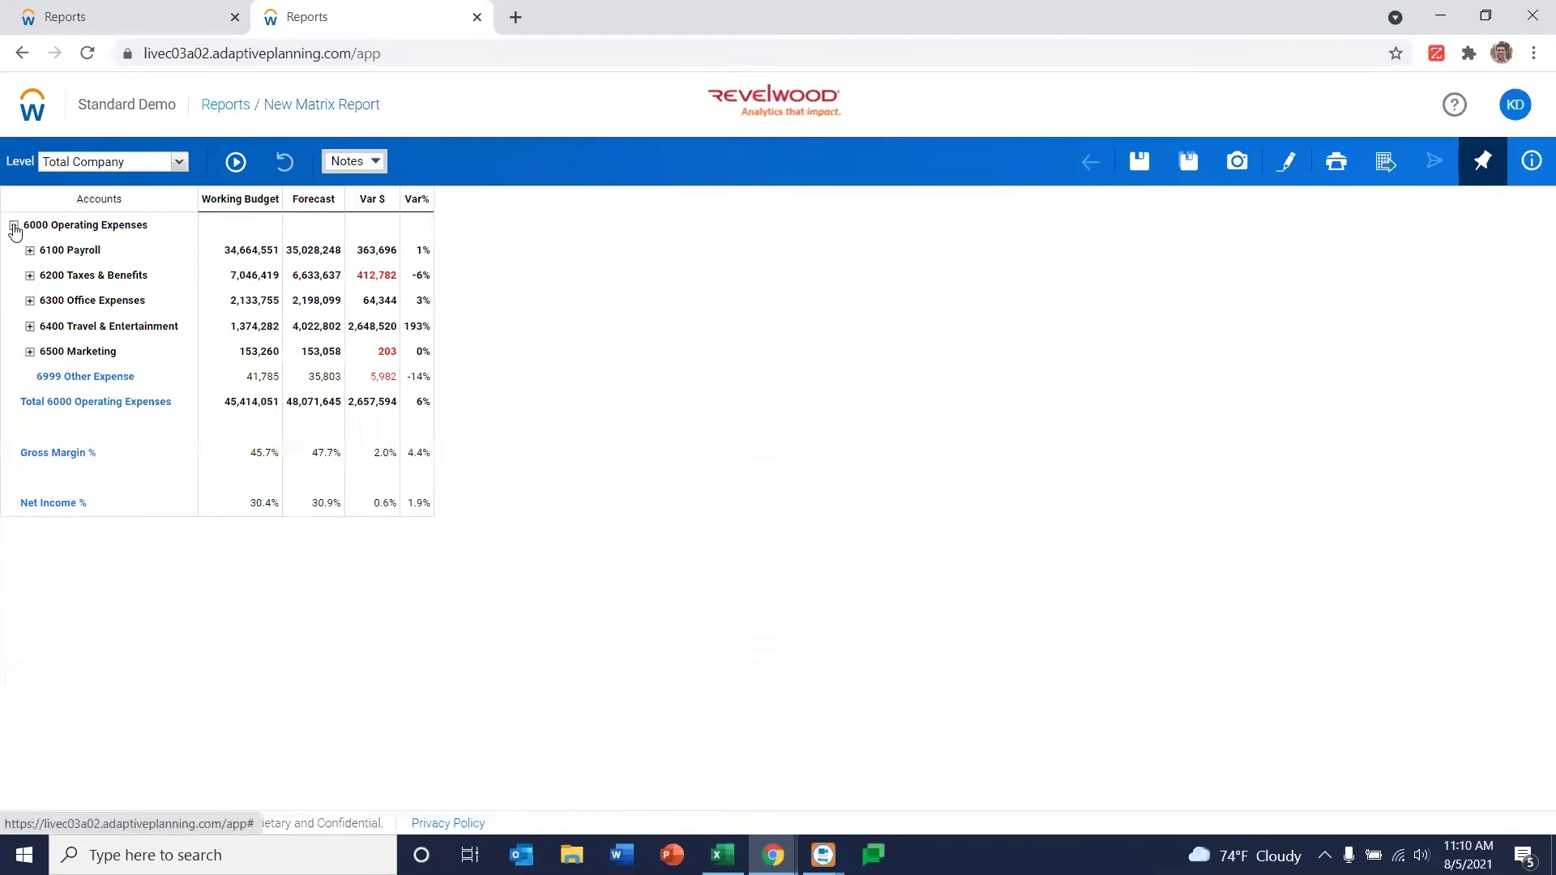
{"action": "left_click", "coordinate": [30, 250]}
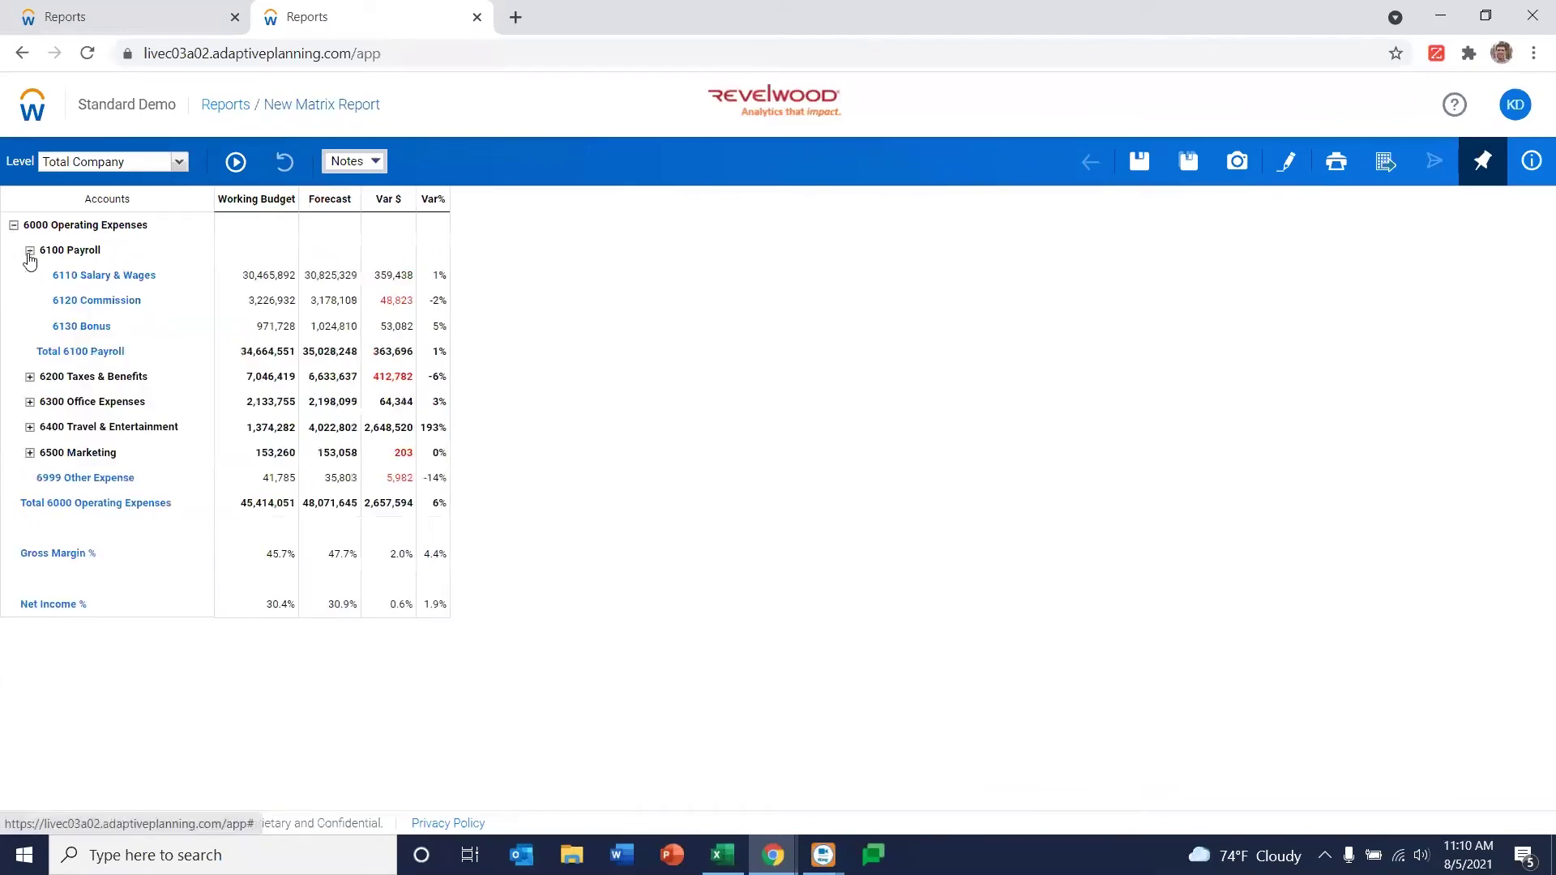
{"action": "left_click", "coordinate": [29, 377]}
{"action": "left_click", "coordinate": [29, 529]}
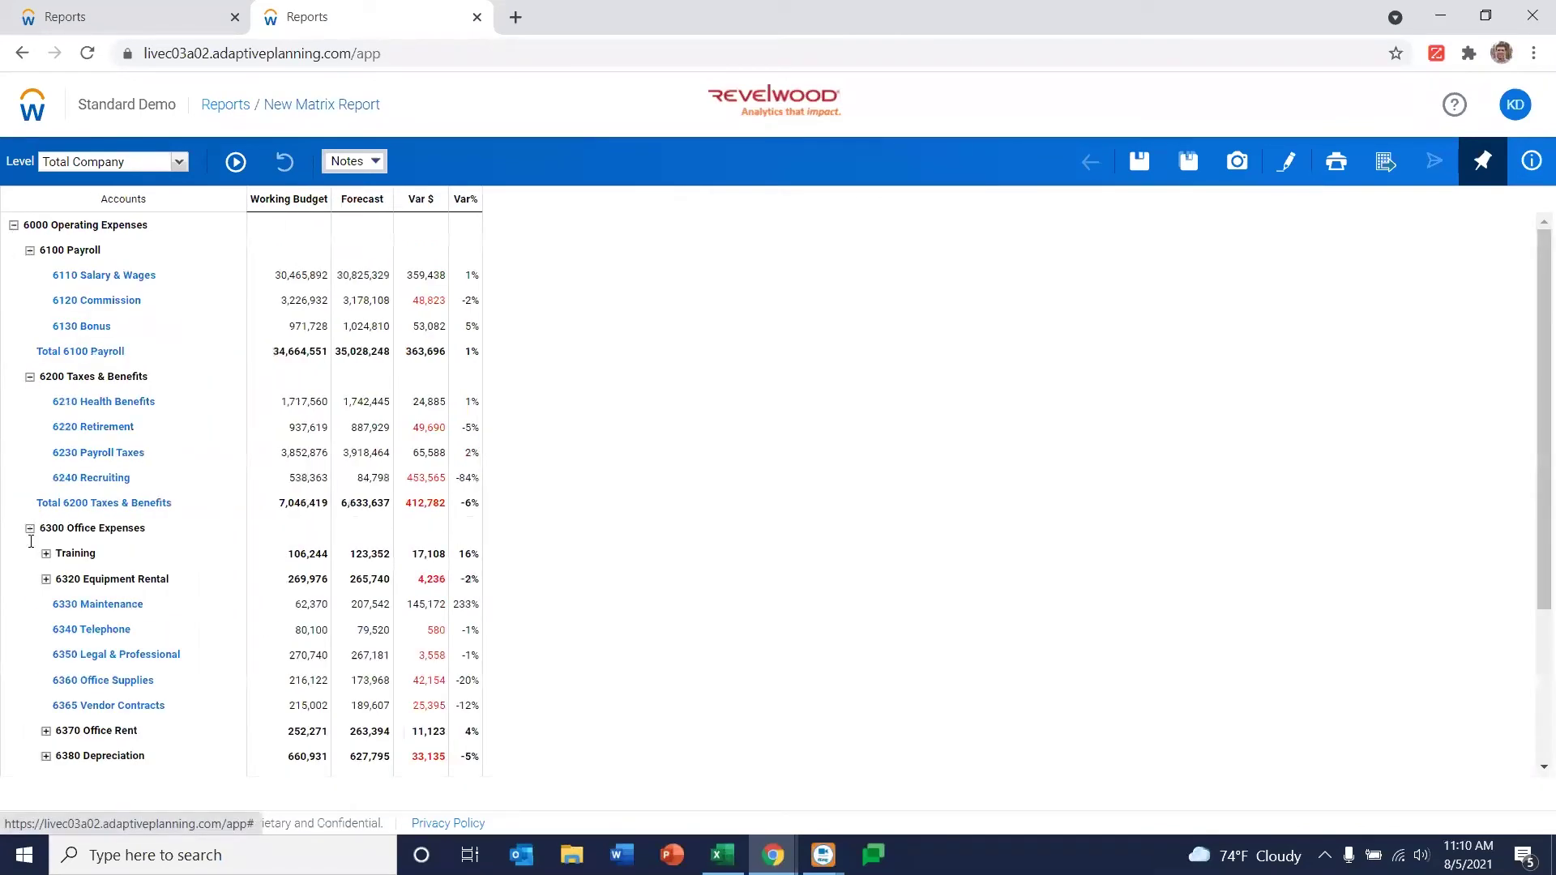
{"action": "left_click", "coordinate": [46, 580]}
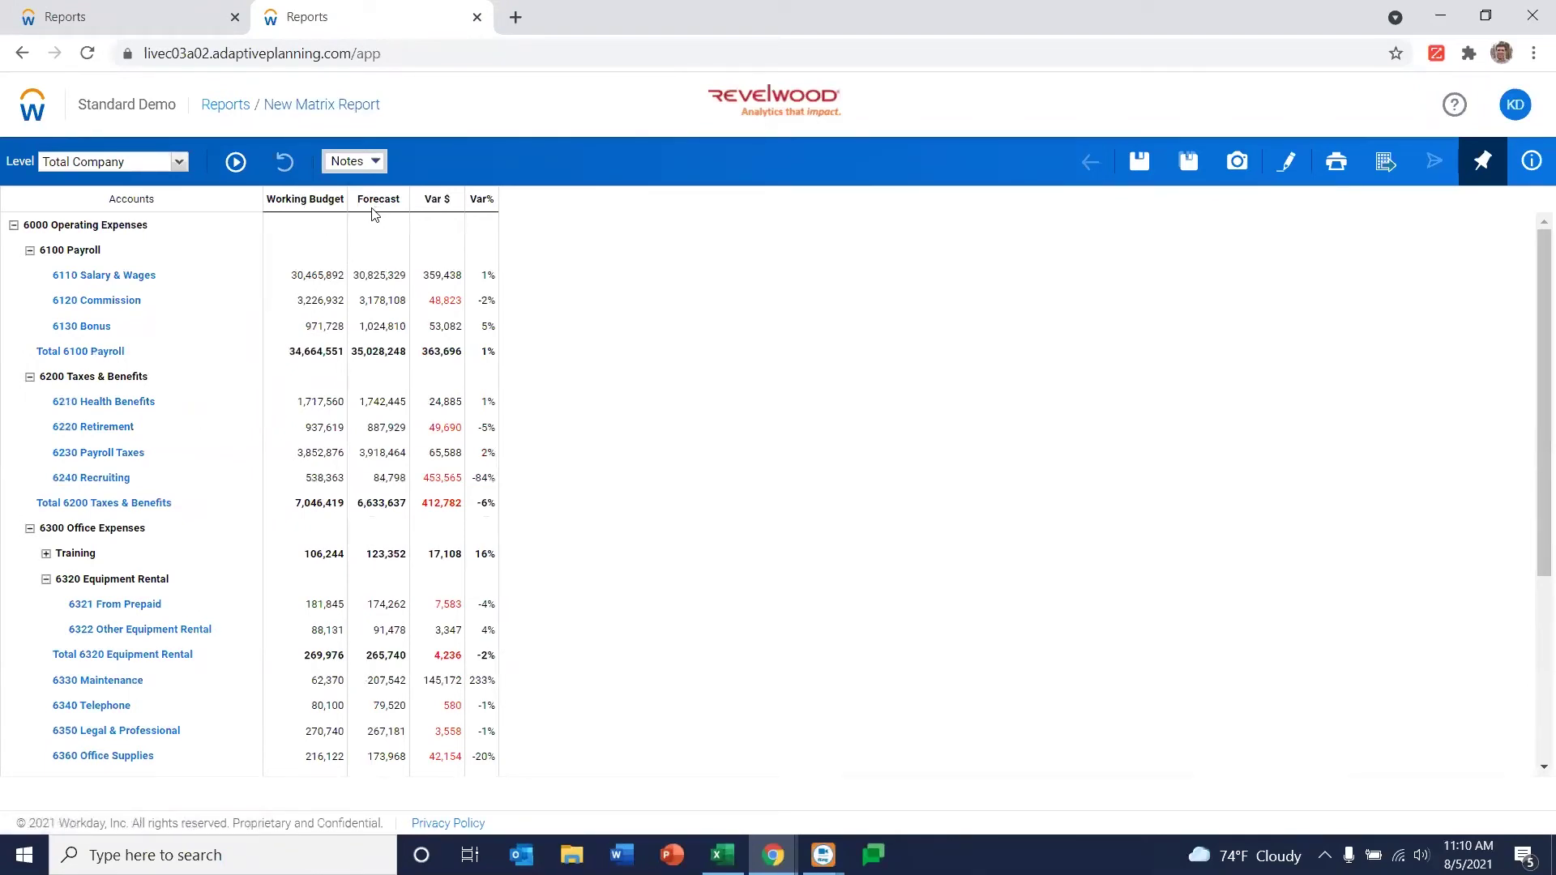
Review the companies under Total Company in the Level list, leaving the level unchanged
{"action": "left_click", "coordinate": [180, 163]}
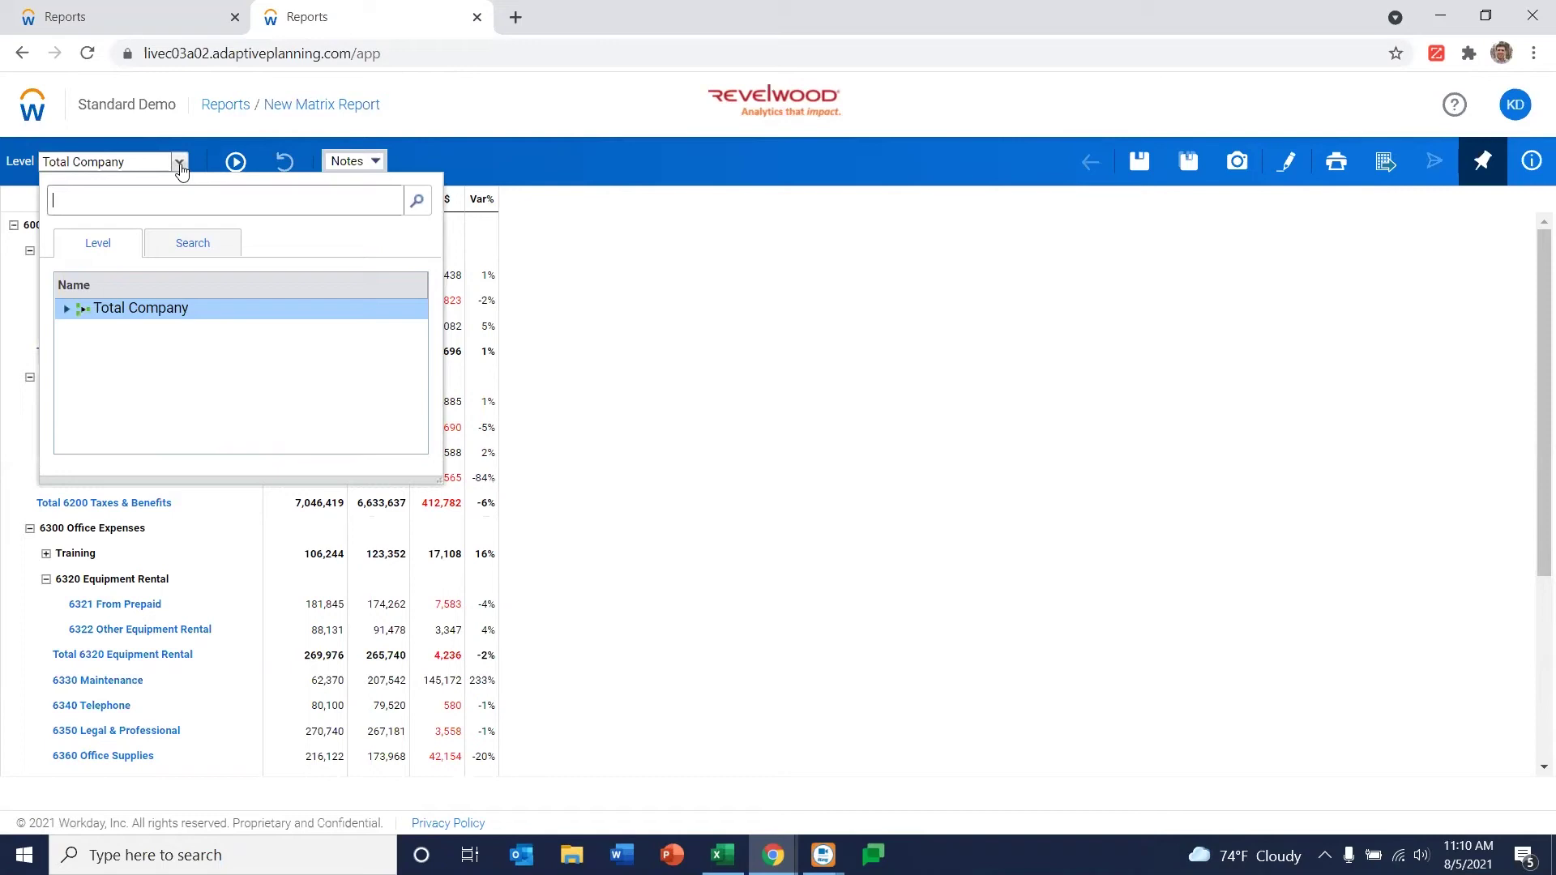
{"action": "left_click", "coordinate": [66, 309]}
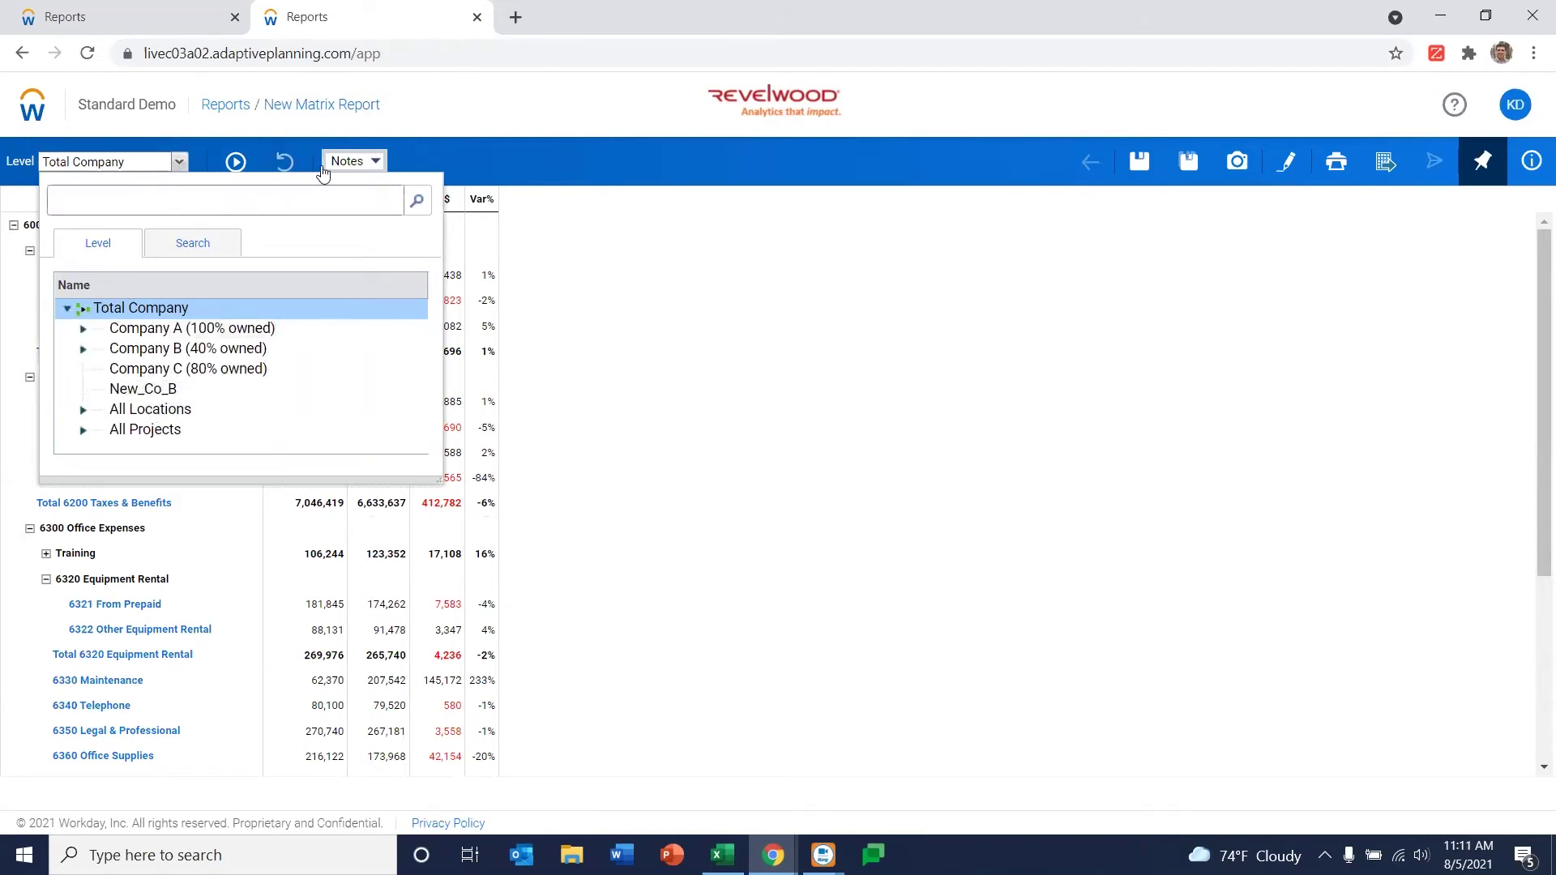
{"action": "left_click", "coordinate": [633, 159]}
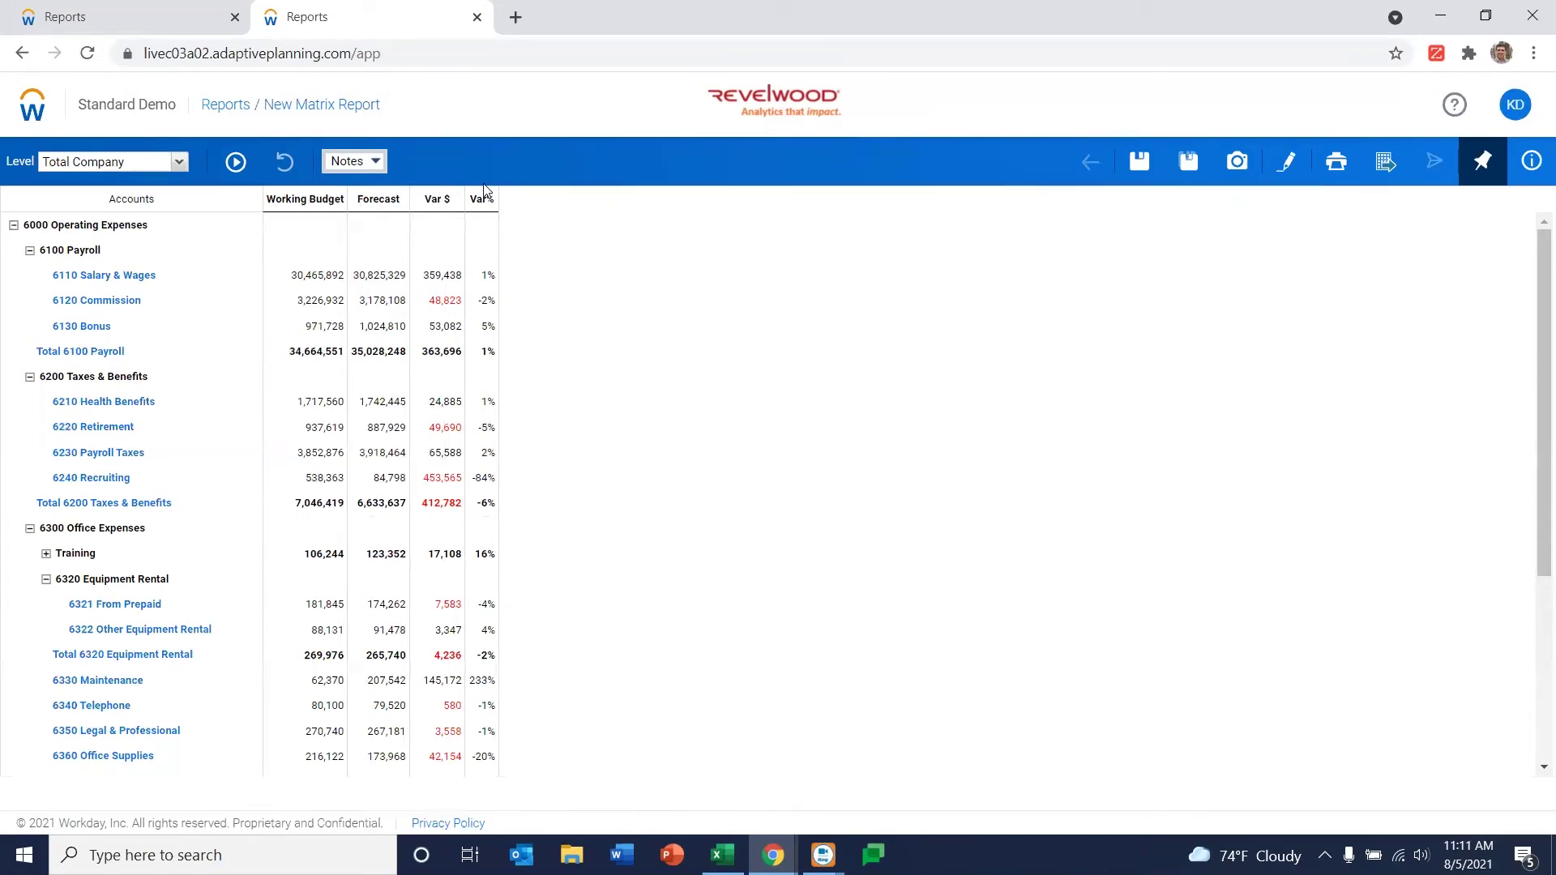
{"action": "right_click", "coordinate": [303, 282]}
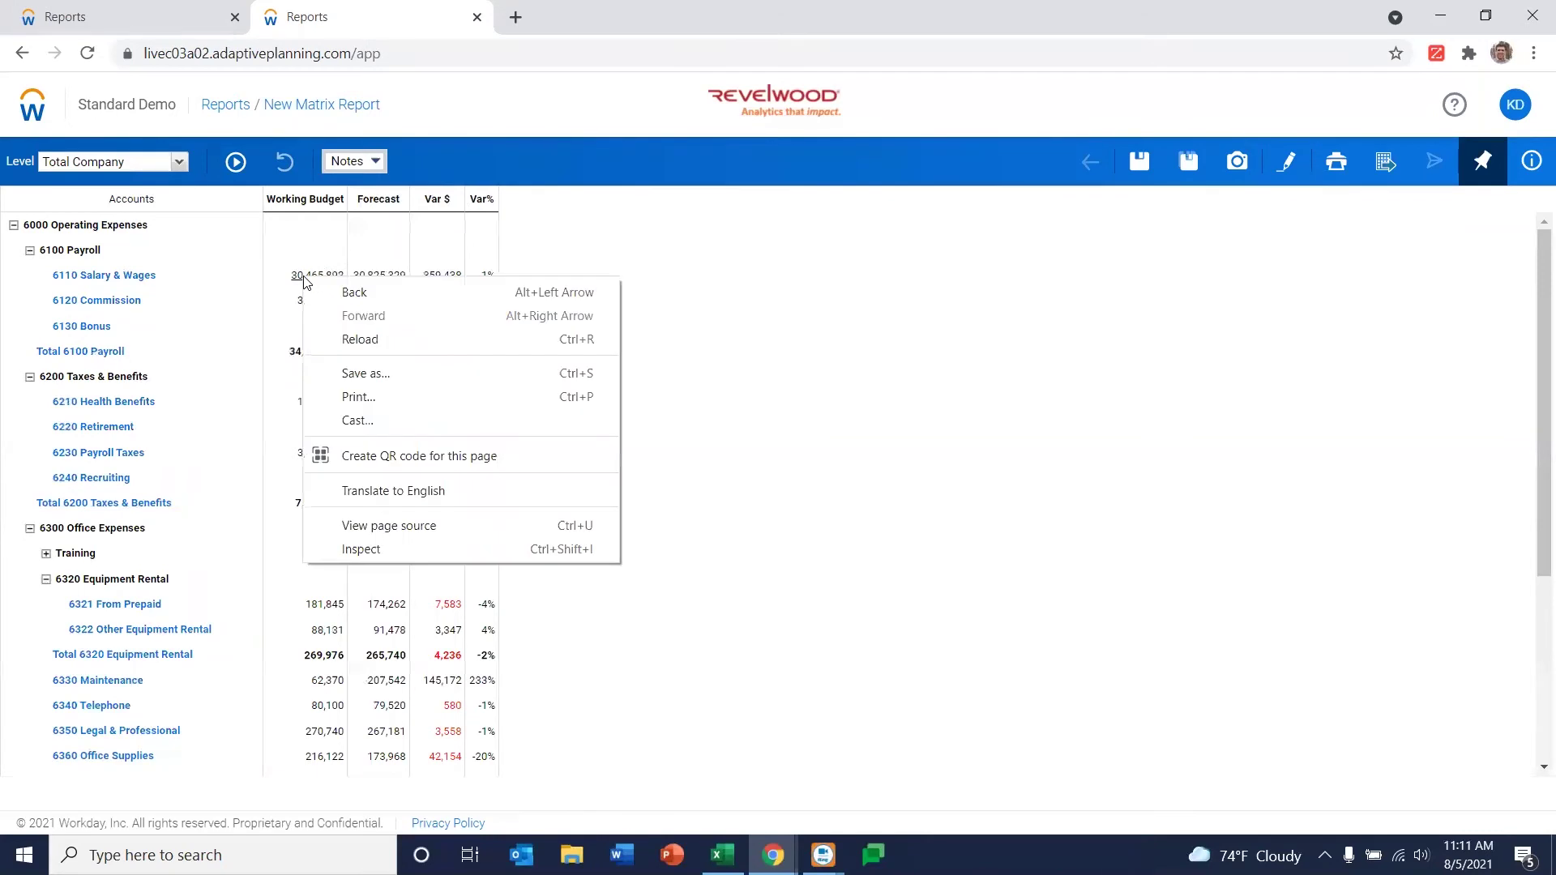
Open Cell Explorer for the 30,465,892 Salary & Wages budget value, then close it
{"action": "key", "text": "Escape"}
{"action": "left_click", "coordinate": [303, 276]}
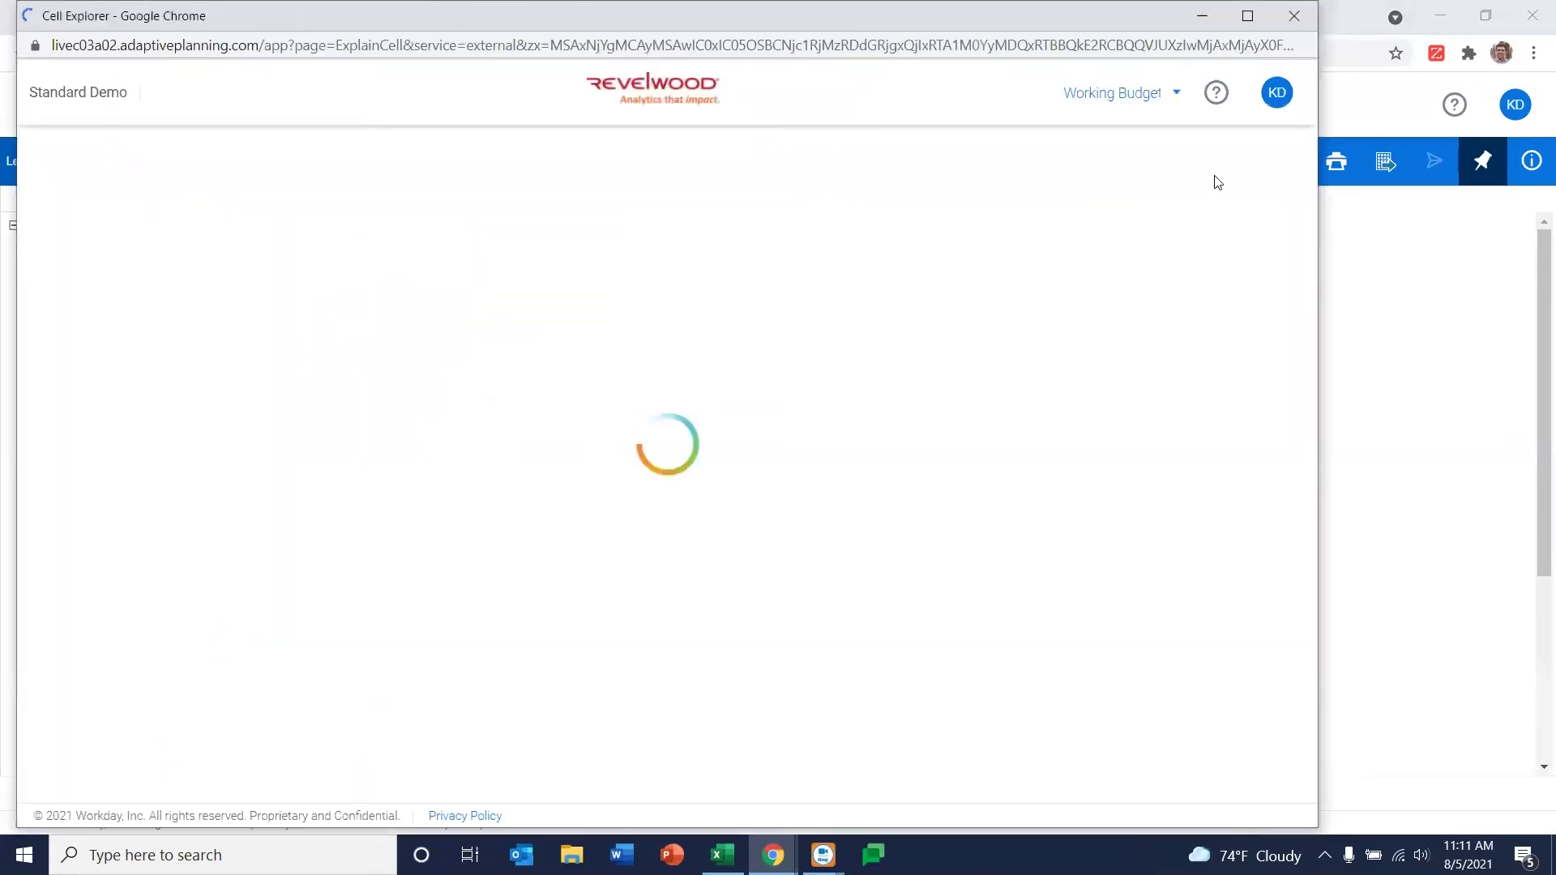
{"action": "left_click_drag", "start_coordinate": [599, 47], "coordinate": [479, 316]}
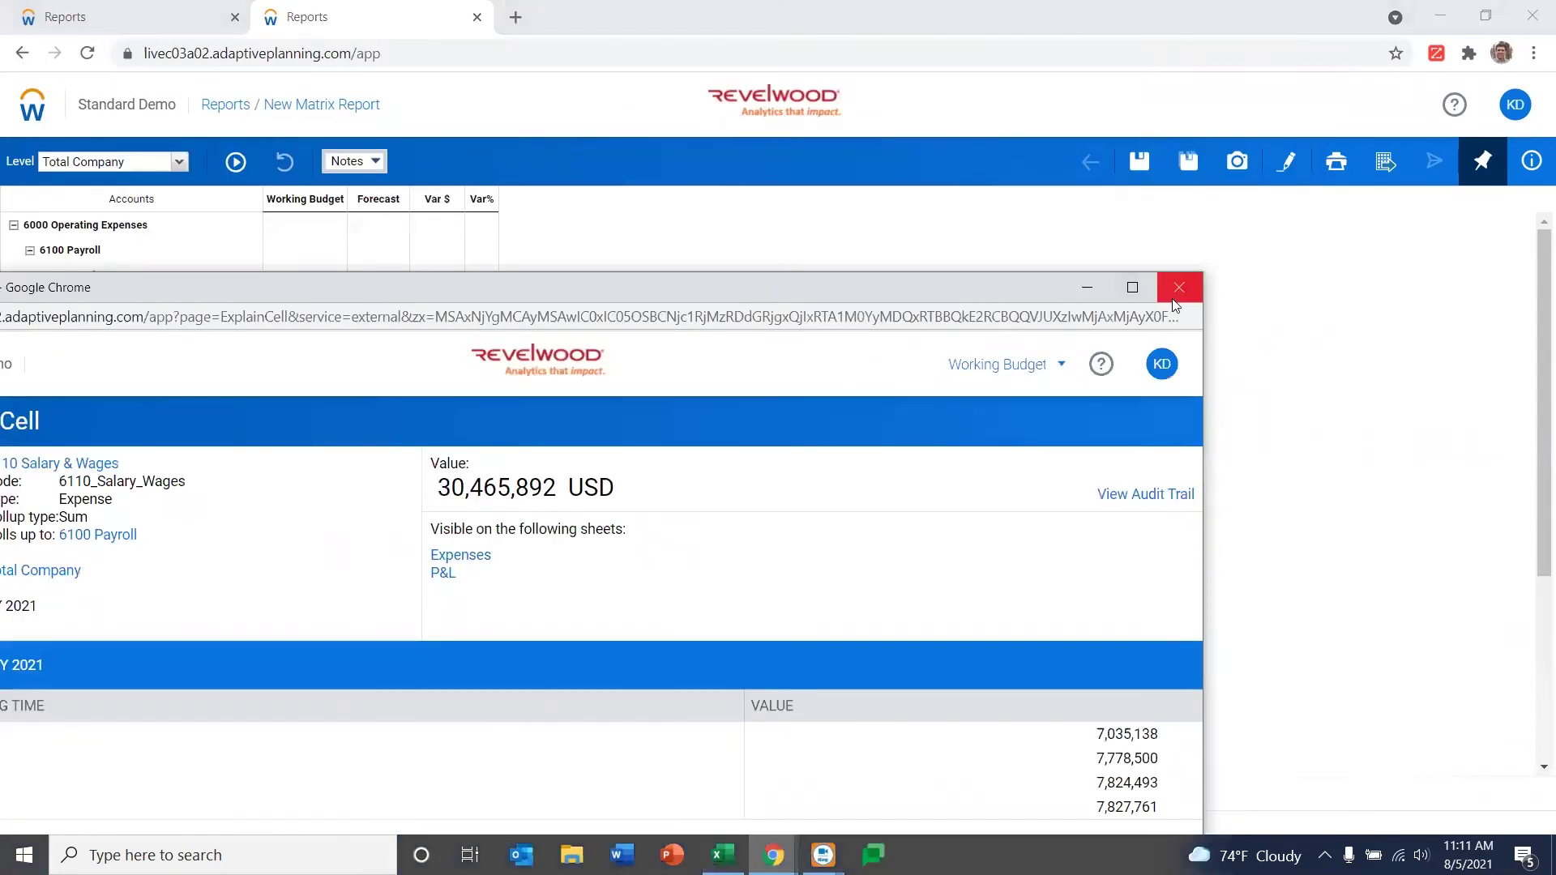
{"action": "left_click", "coordinate": [1181, 287]}
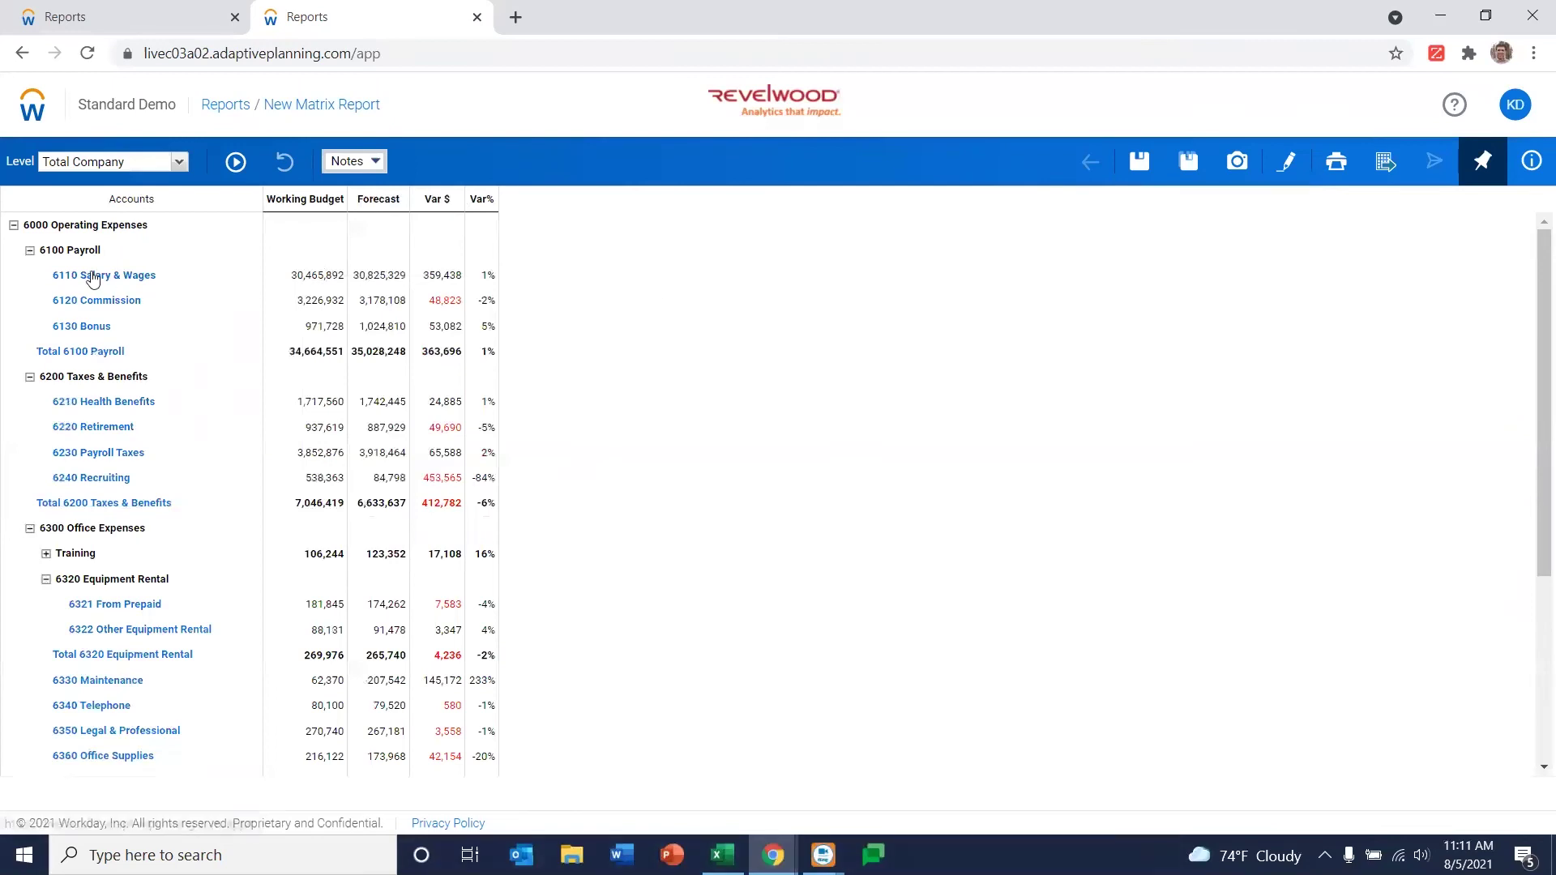
Look over the Drill into options for 6110 Salary & Wages, then switch to Excel
{"action": "left_click", "coordinate": [103, 276]}
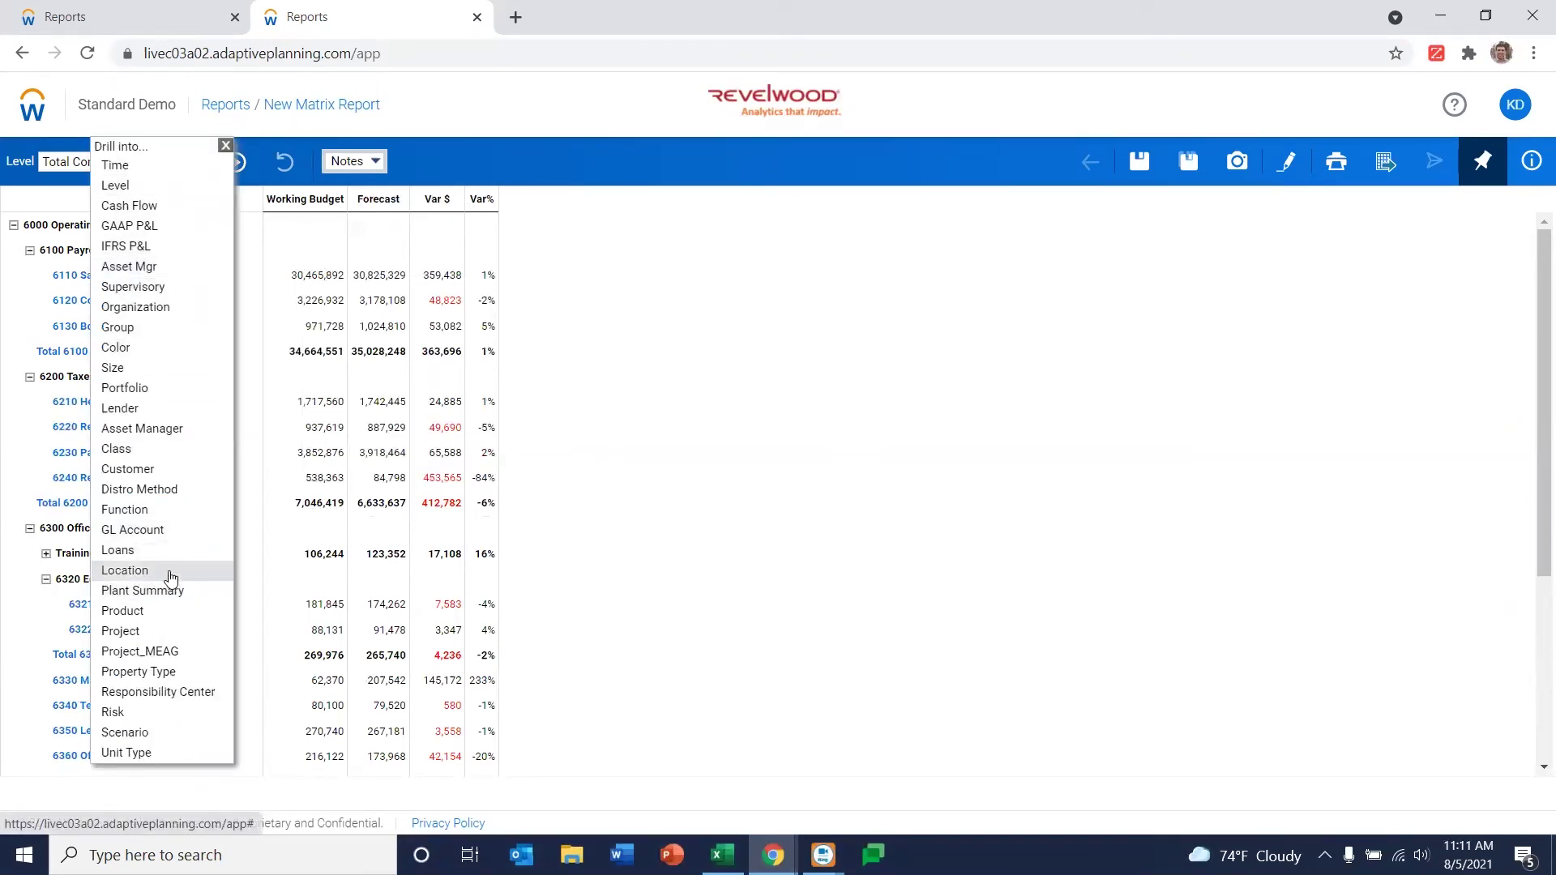
{"action": "left_click", "coordinate": [974, 510]}
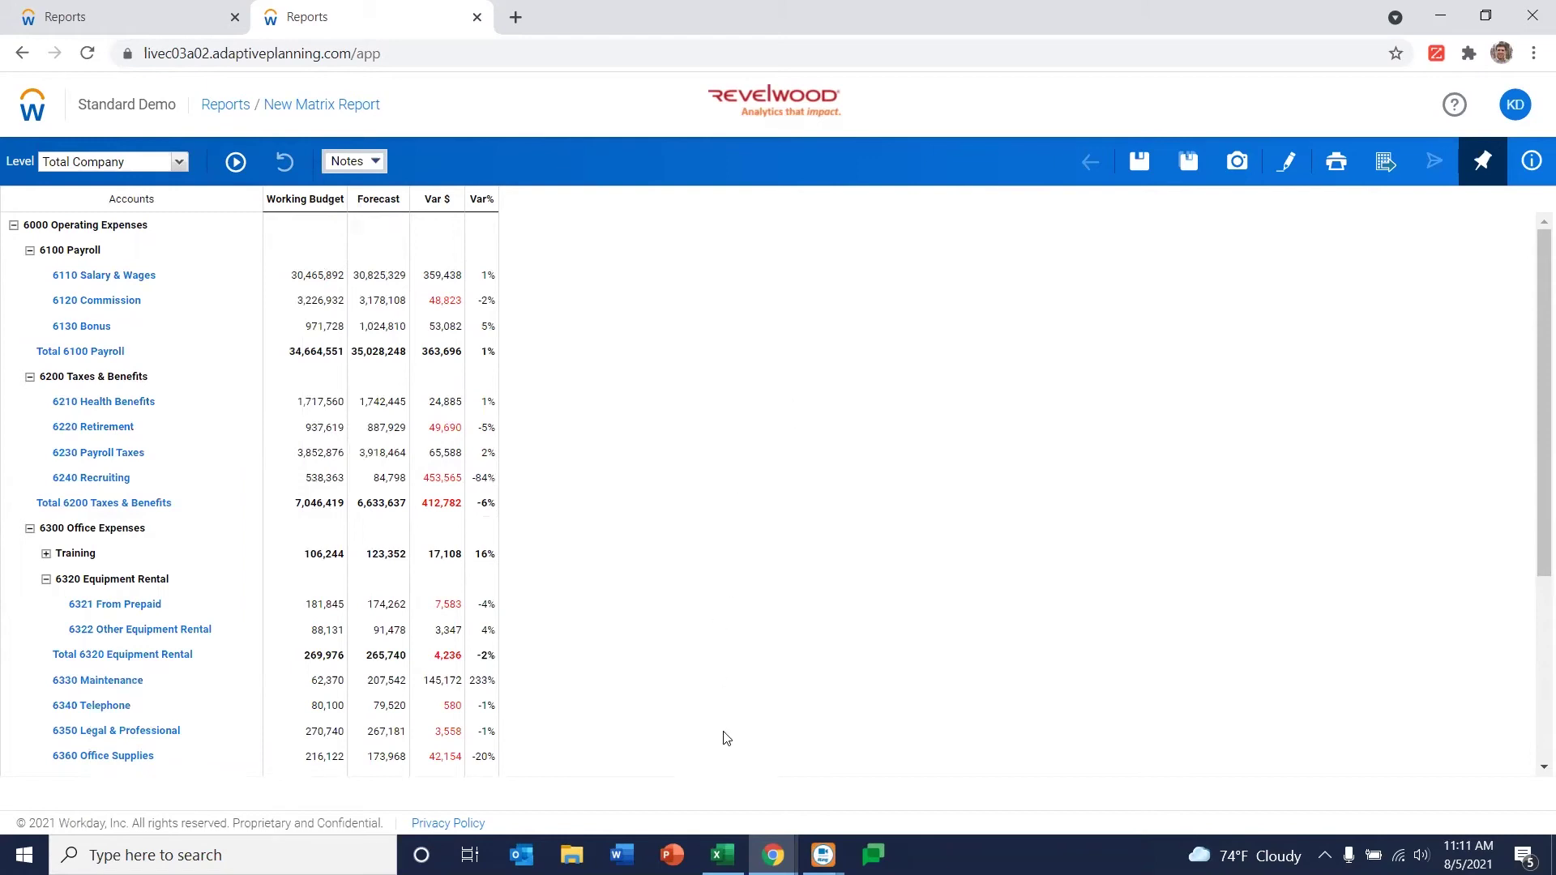
{"action": "left_click", "coordinate": [722, 853]}
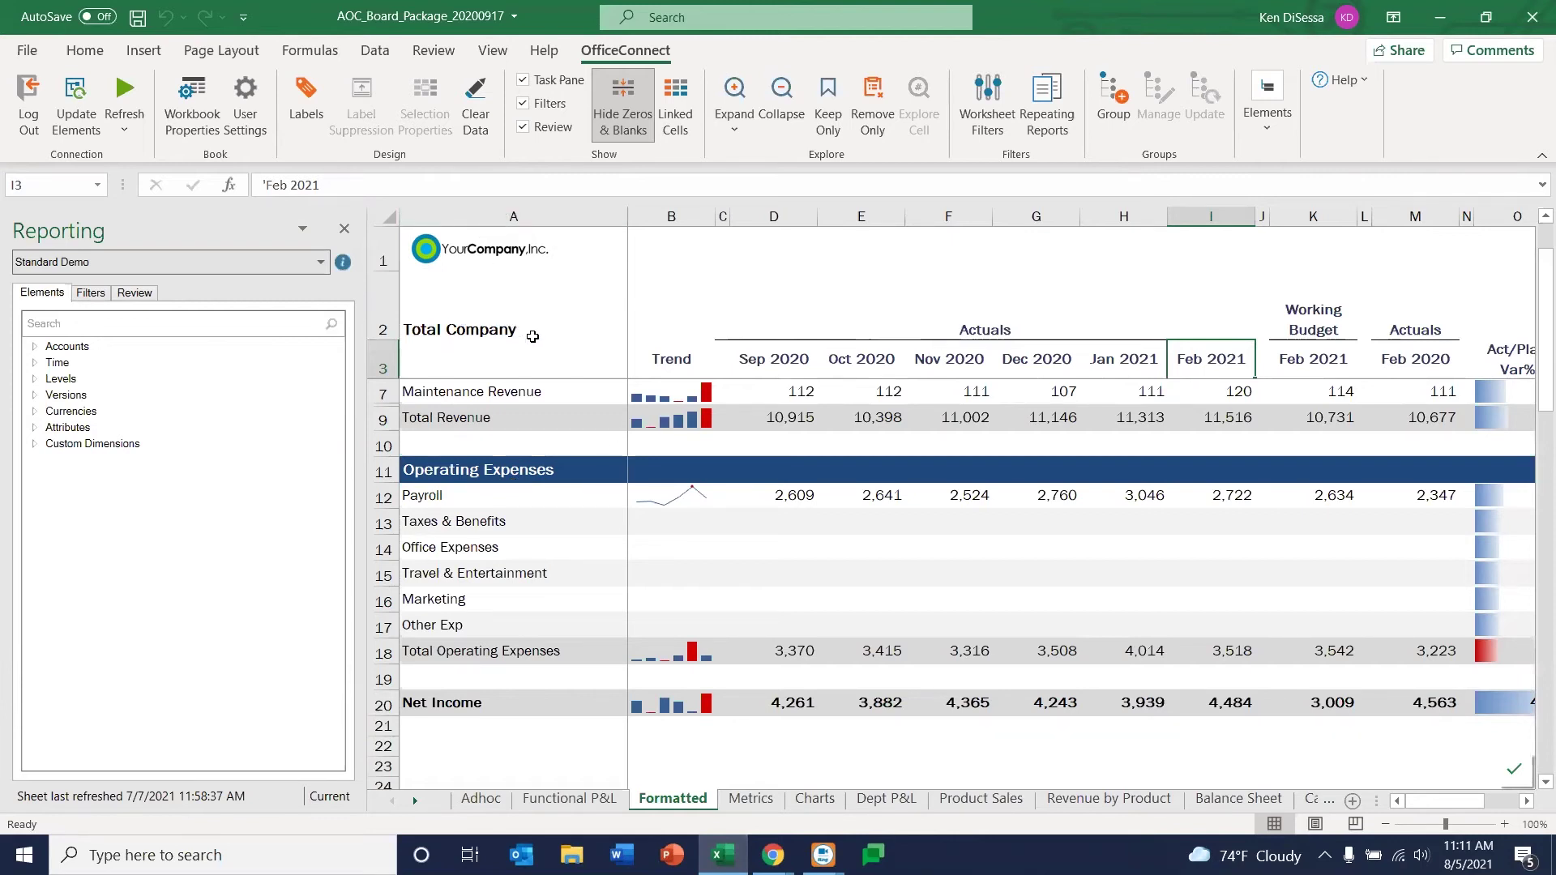
Tour the Metrics, Charts, Dept P&L, Product Sales and Functional P&L sheets, then return to Formatted with linked cells shown
{"action": "left_click", "coordinate": [750, 800]}
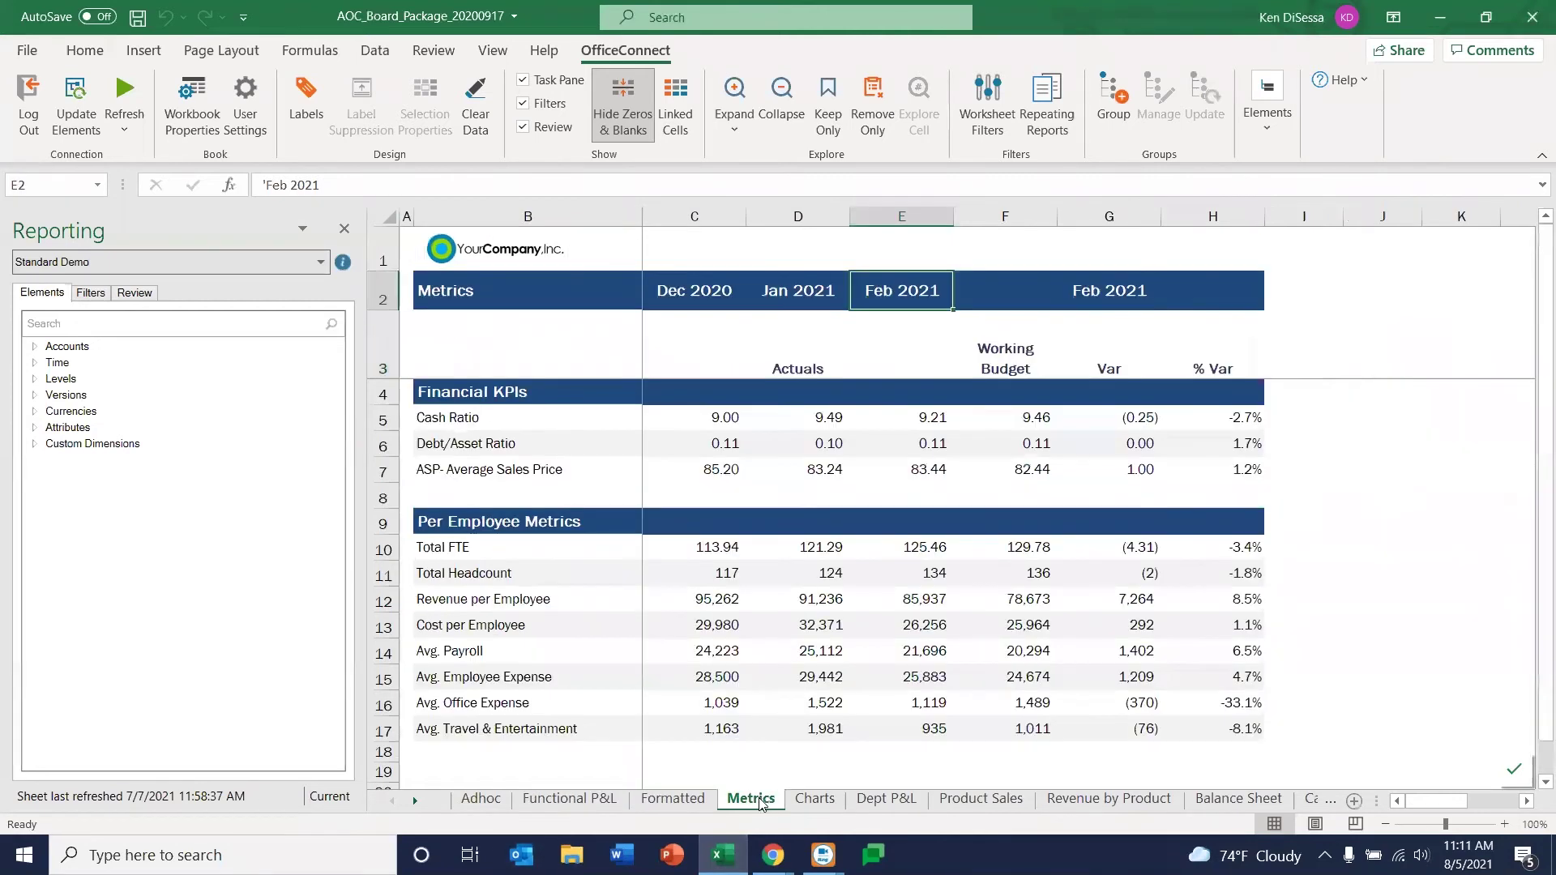
{"action": "left_click", "coordinate": [816, 800]}
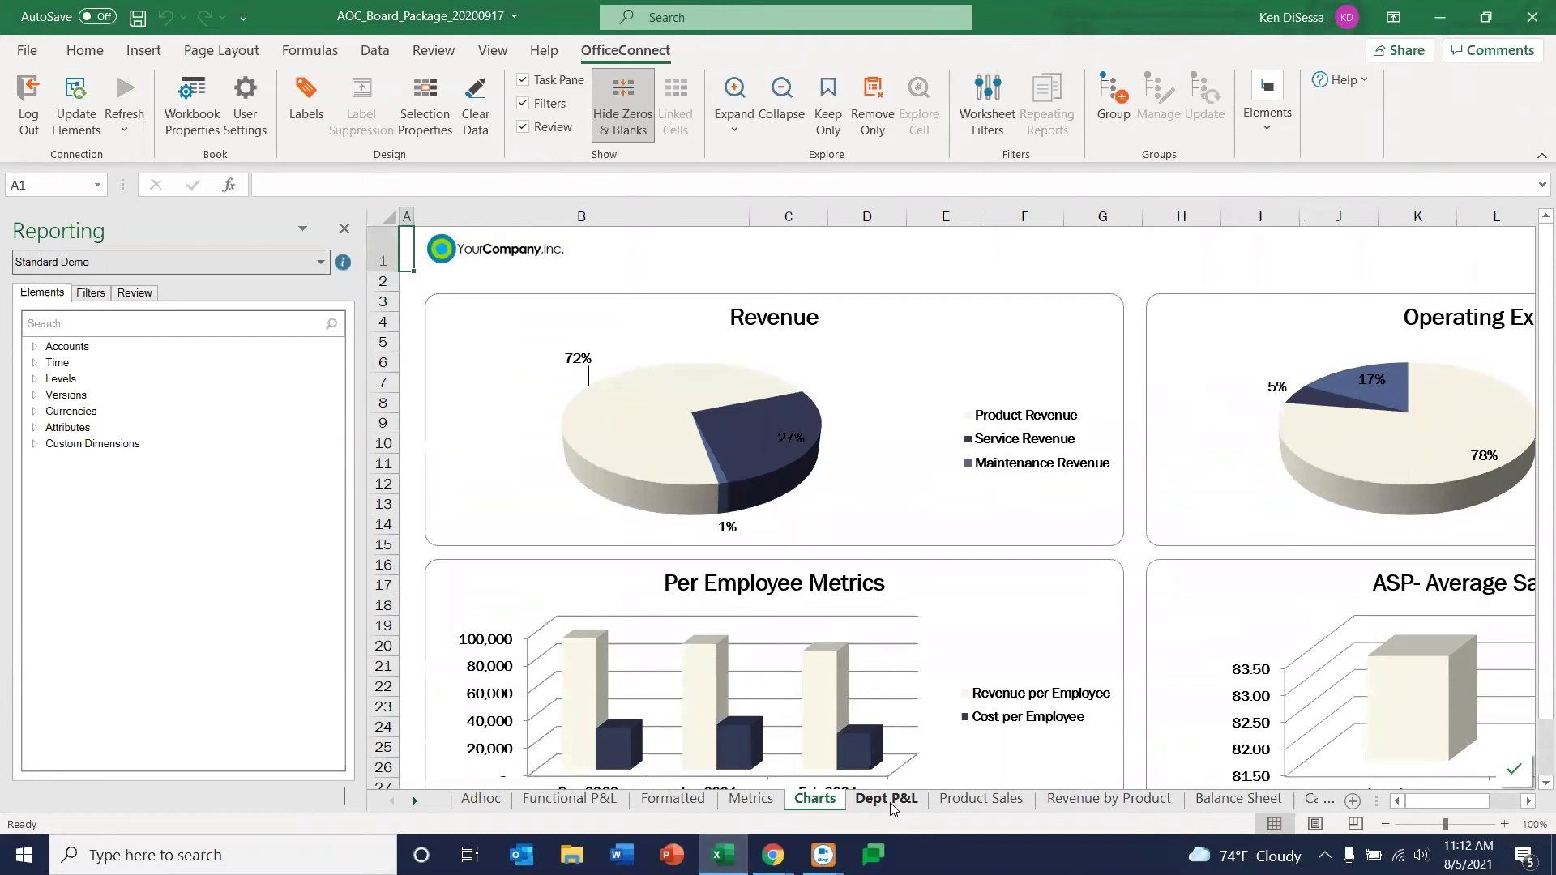
{"action": "left_click", "coordinate": [890, 803]}
{"action": "left_click", "coordinate": [970, 801]}
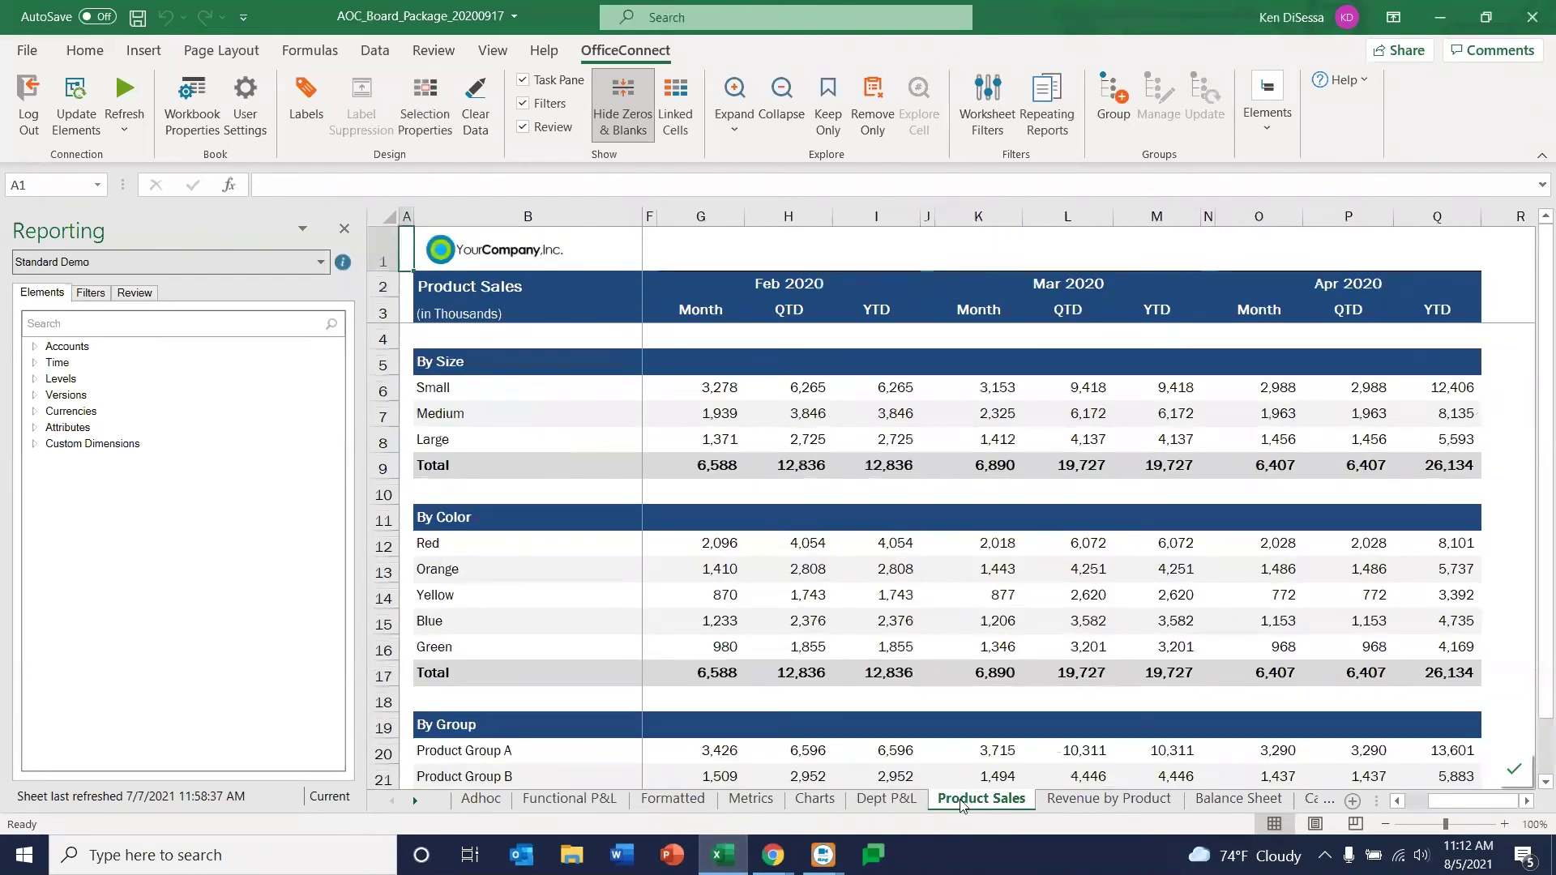
{"action": "left_click", "coordinate": [572, 801]}
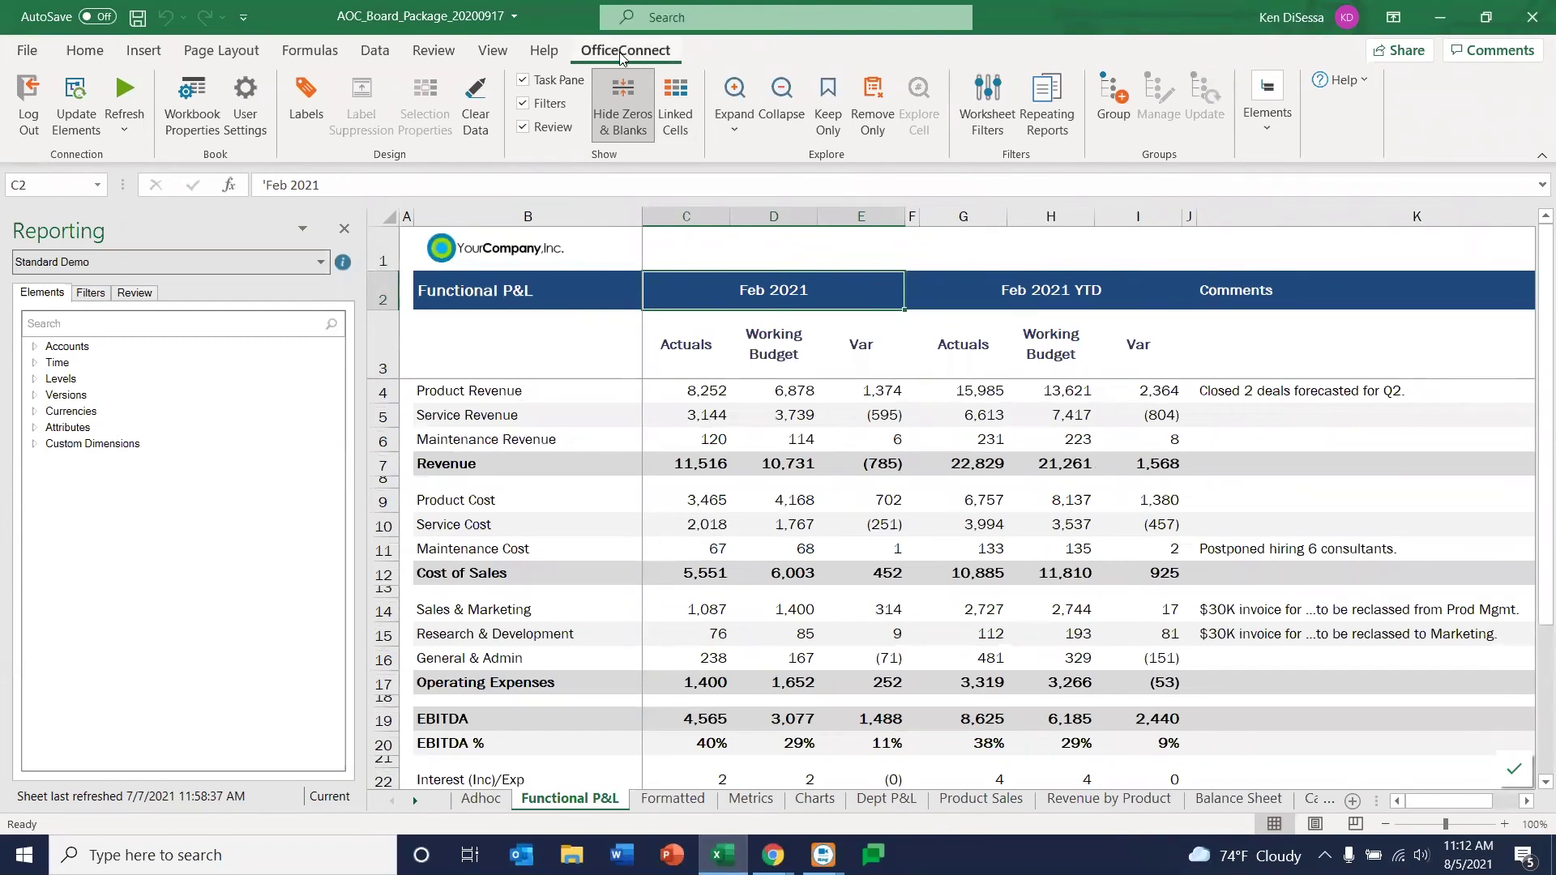
{"action": "left_click", "coordinate": [679, 808]}
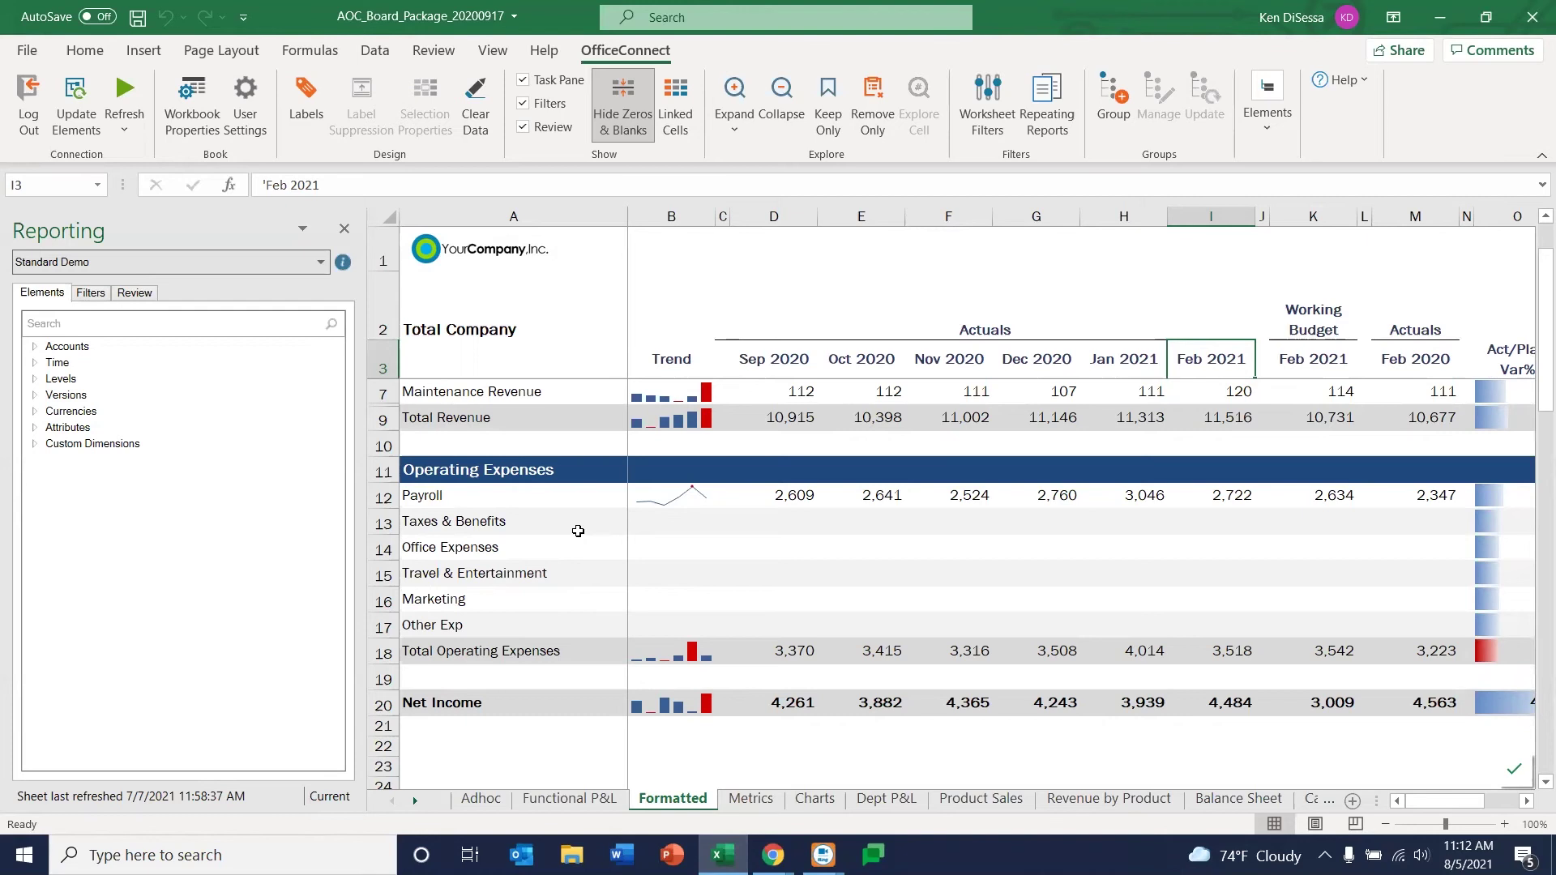
{"action": "left_click", "coordinate": [678, 95]}
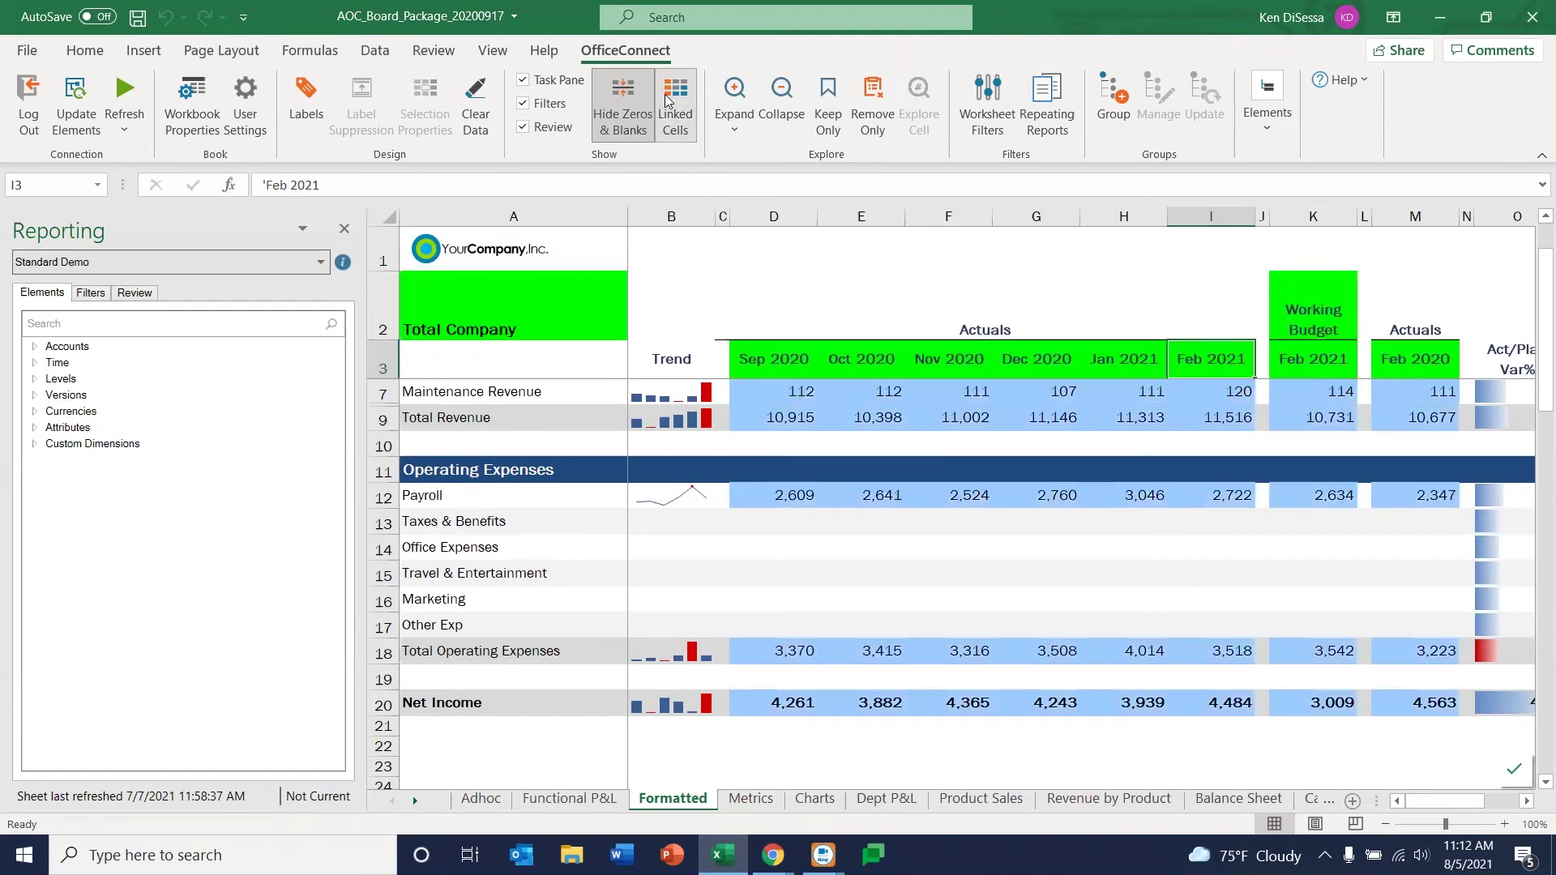
Toggle OfficeConnect's Linked Cells shading off and on, finally leaving it off
{"action": "left_click", "coordinate": [669, 98]}
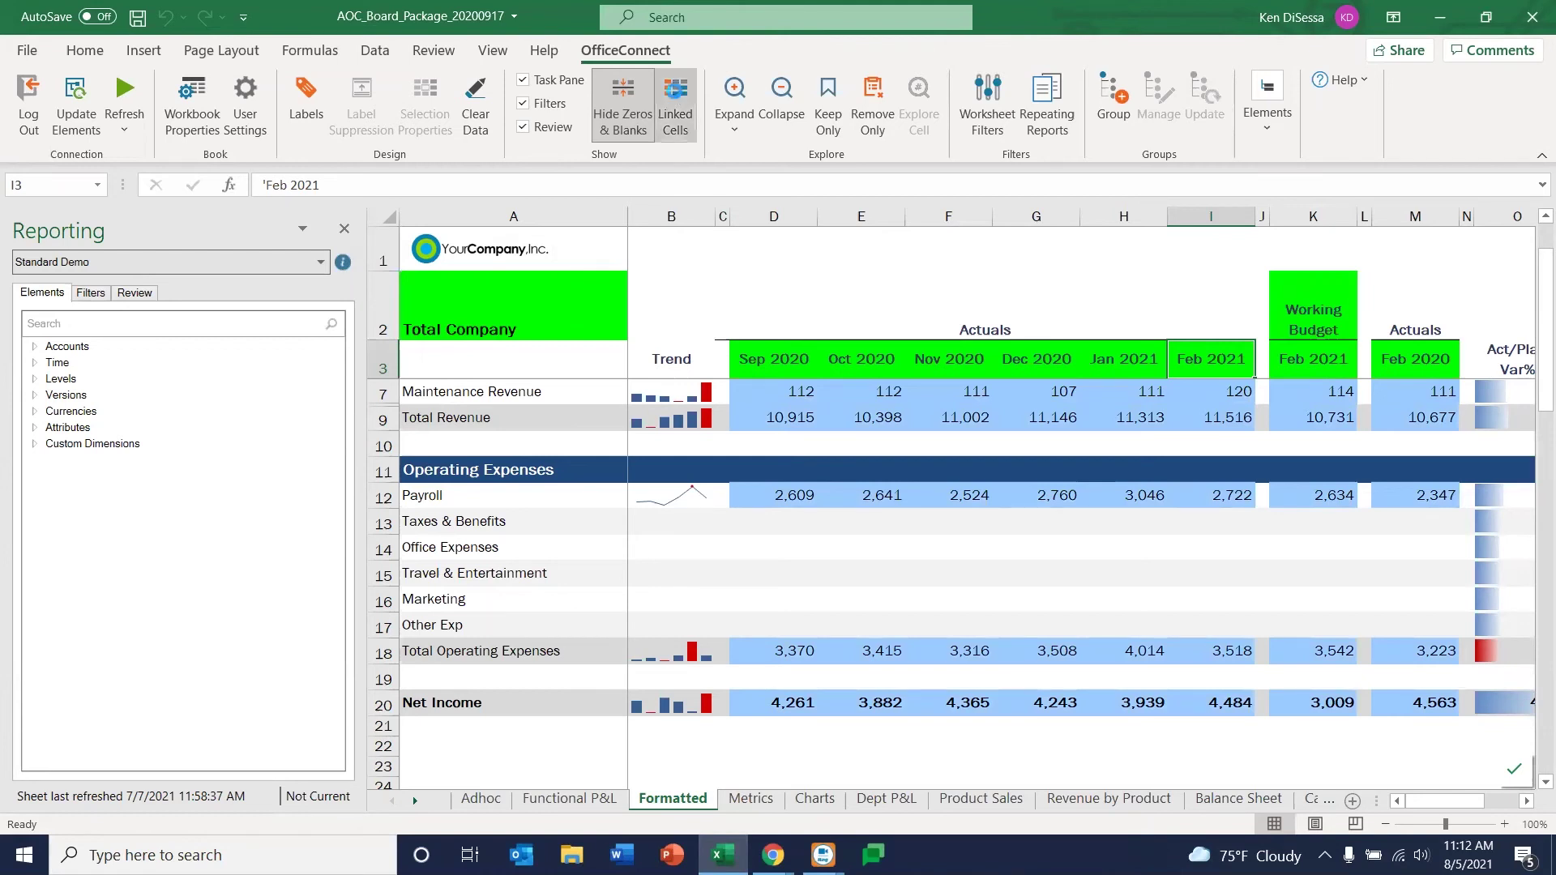
{"action": "left_click", "coordinate": [675, 98]}
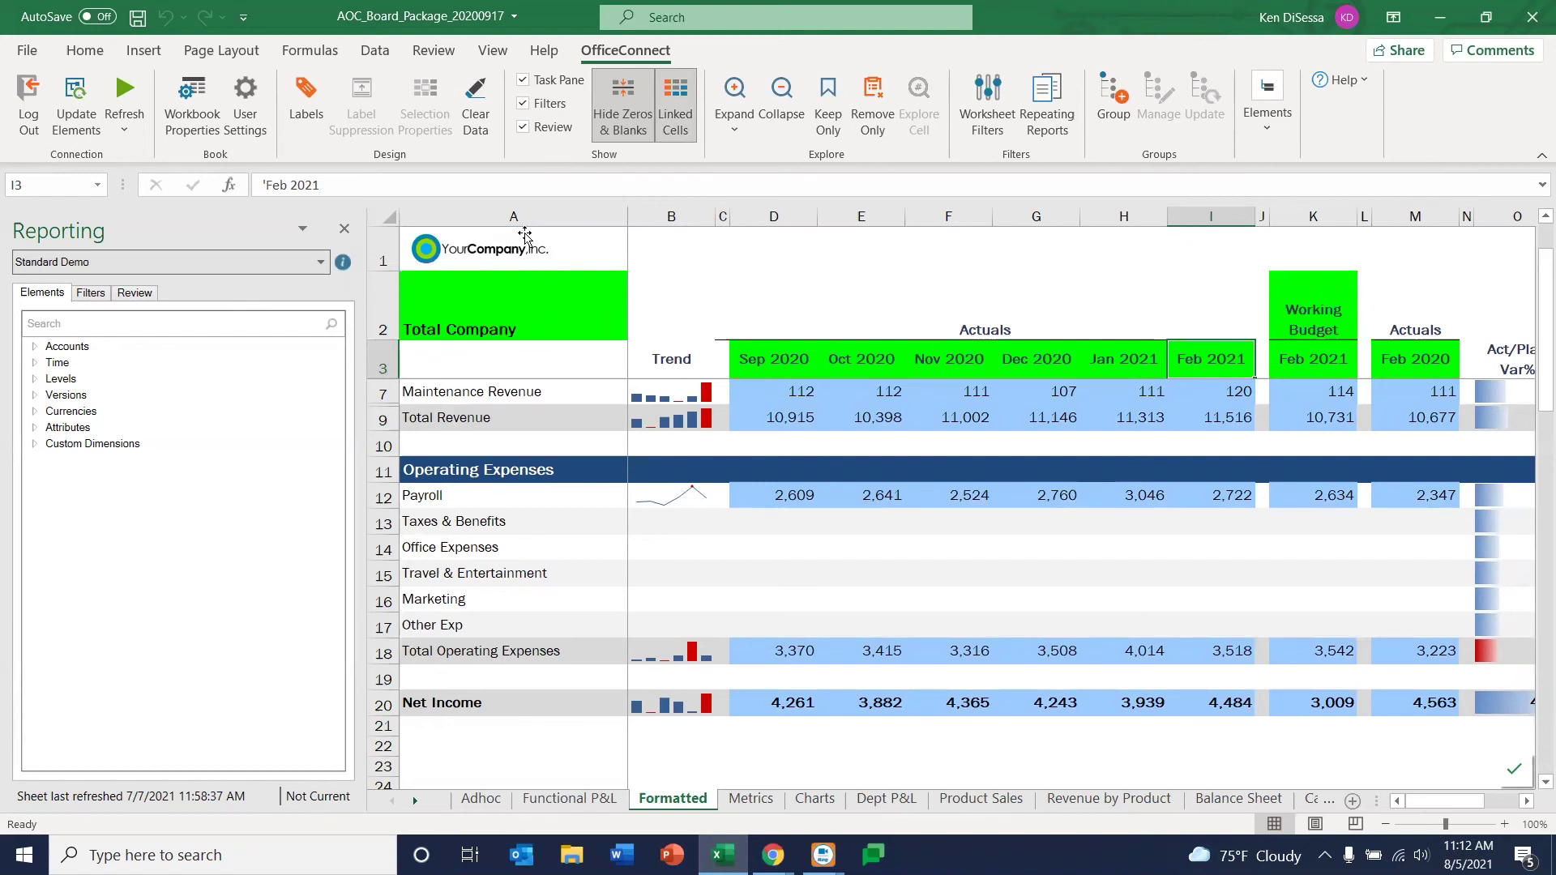
{"action": "left_click", "coordinate": [675, 101]}
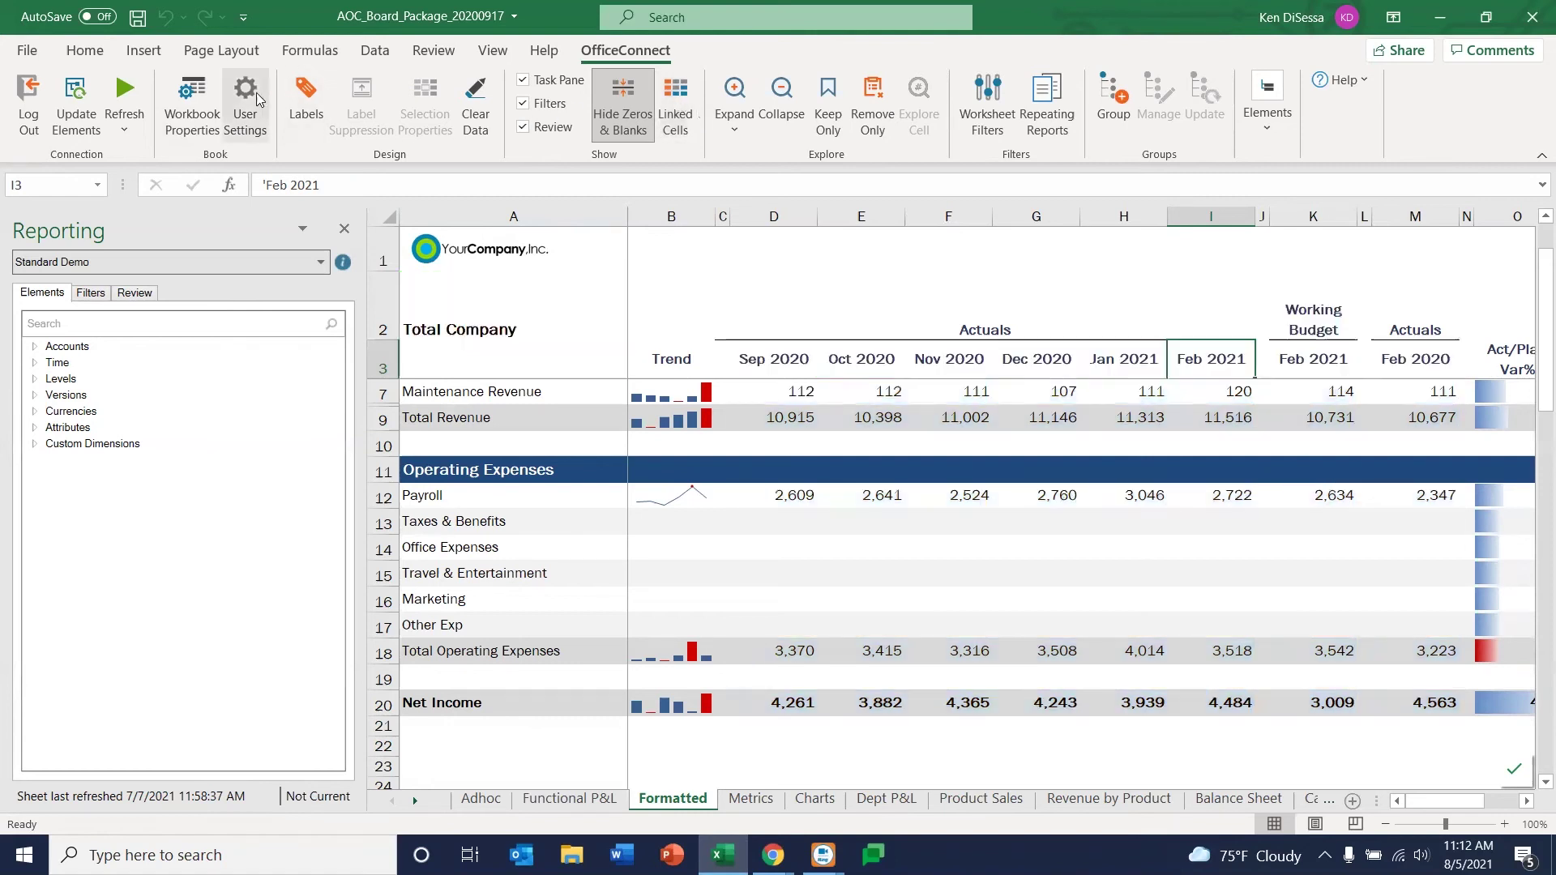
Set the workbook's report date to March 31, 2021 in Workbook Properties
{"action": "left_click", "coordinate": [208, 108]}
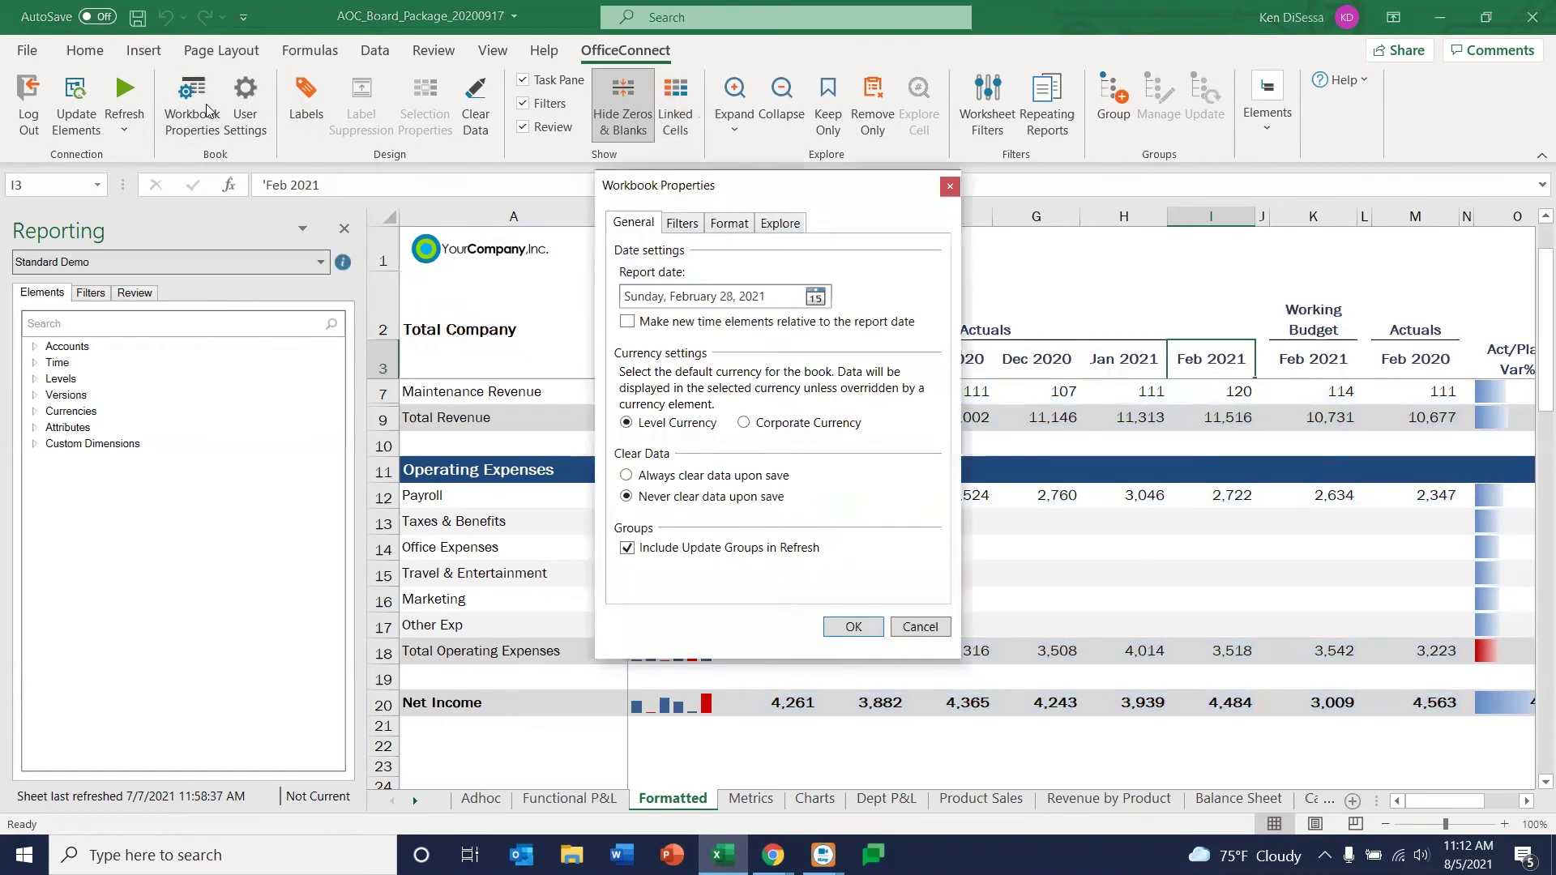
{"action": "left_click", "coordinate": [815, 297]}
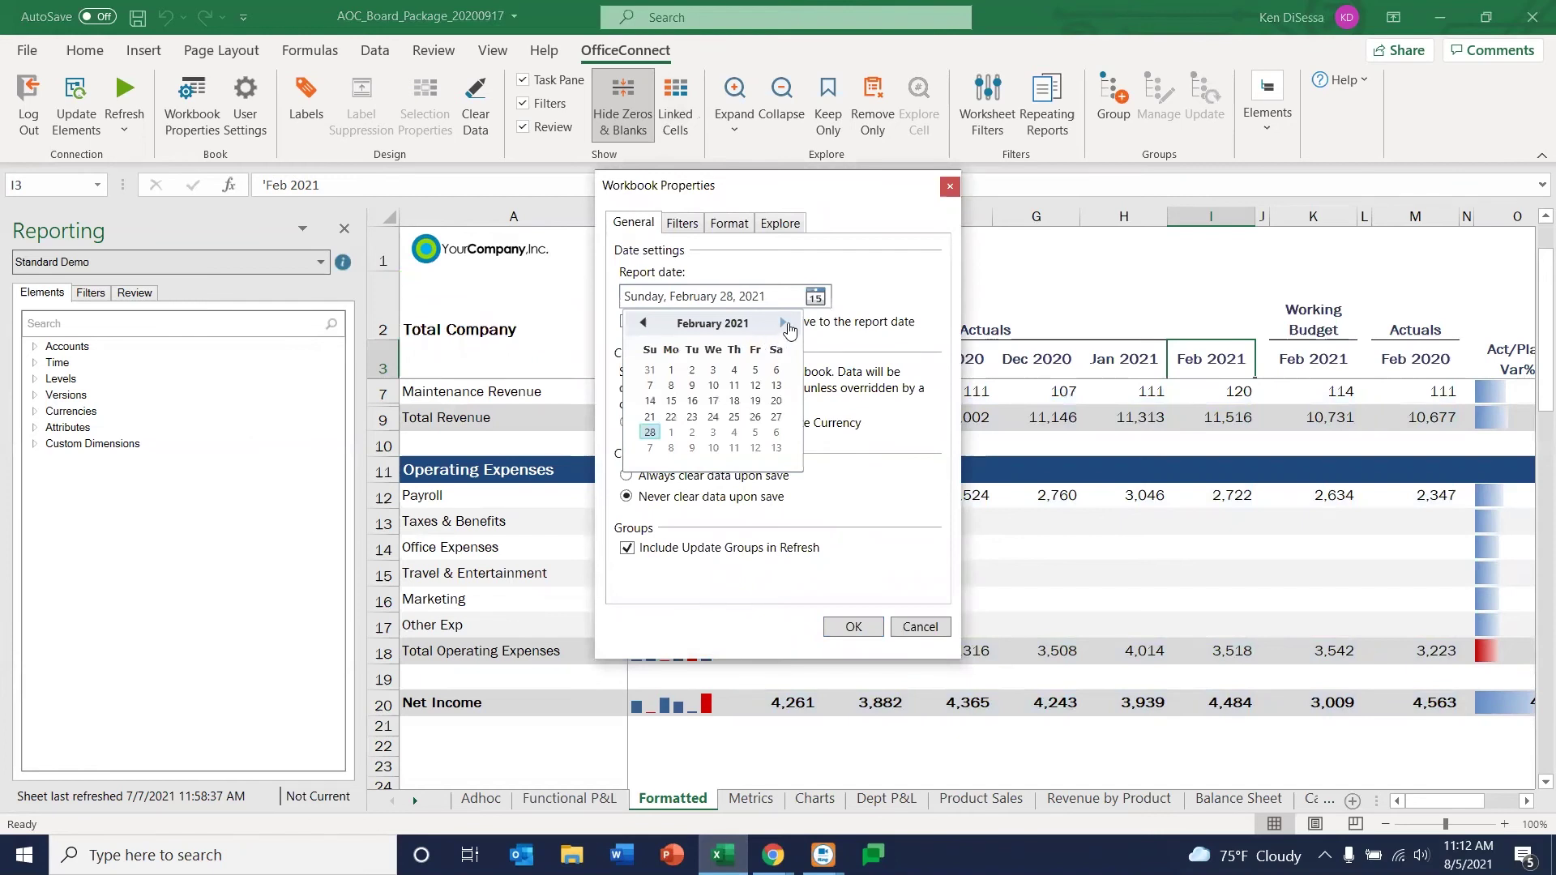
{"action": "left_click", "coordinate": [783, 323]}
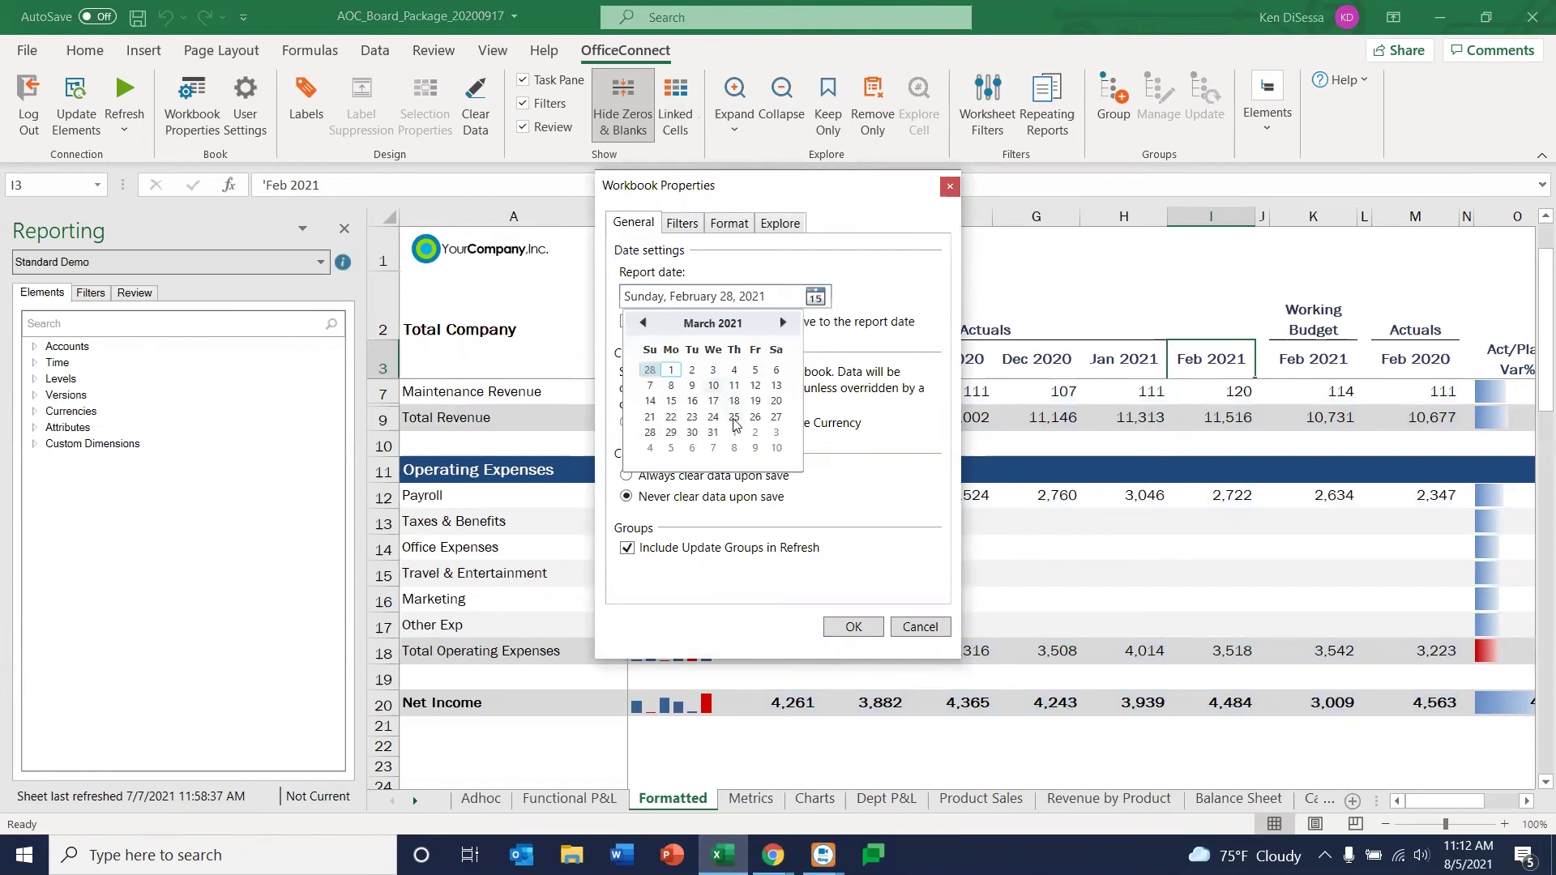
{"action": "left_click", "coordinate": [712, 432]}
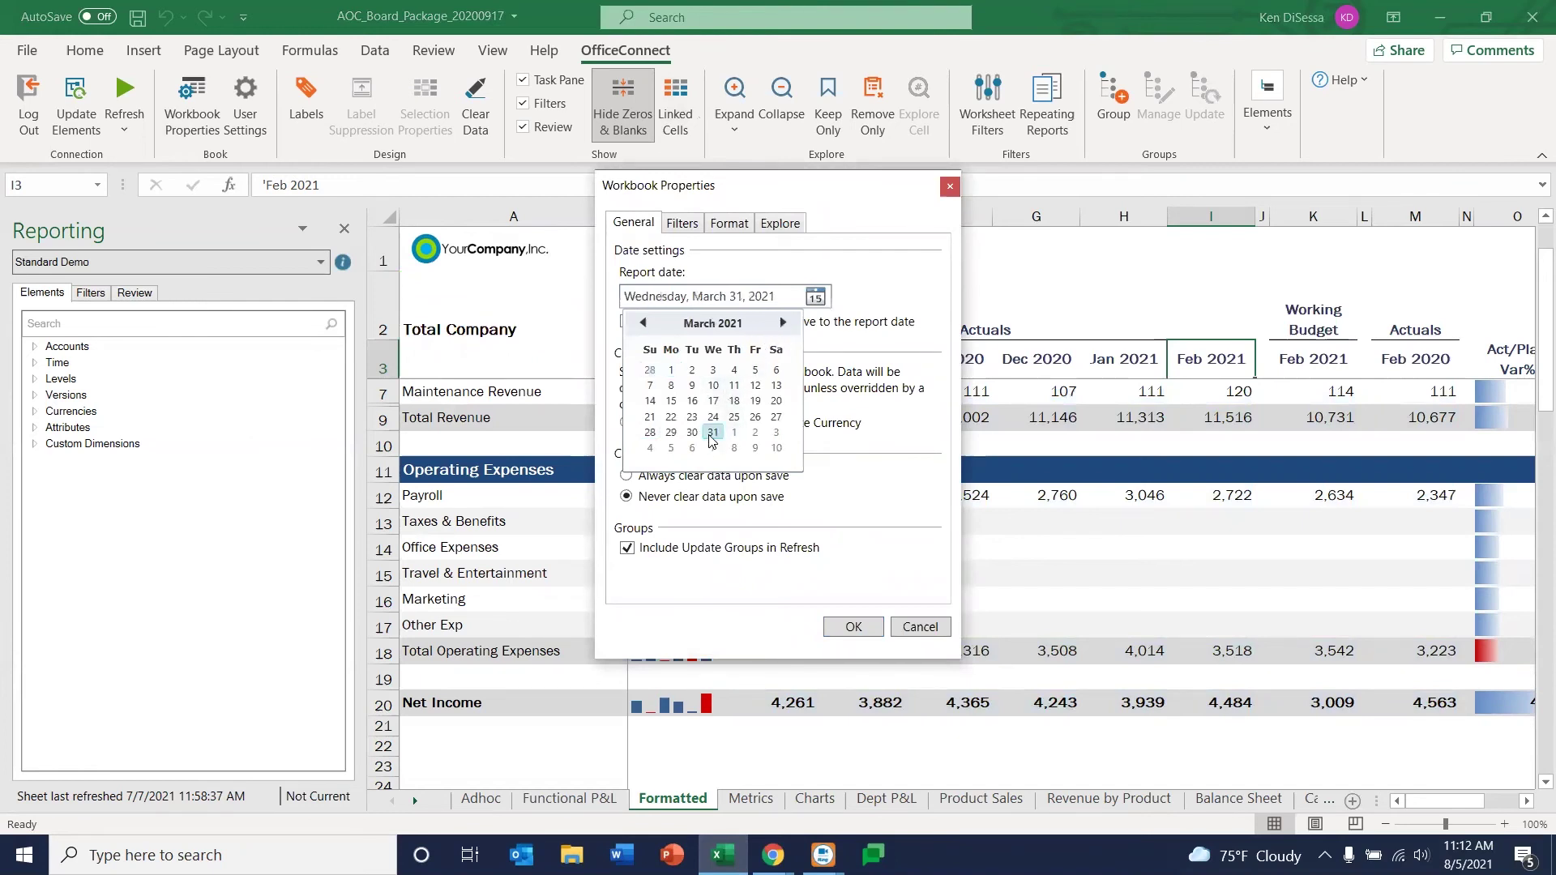
{"action": "left_click", "coordinate": [849, 628]}
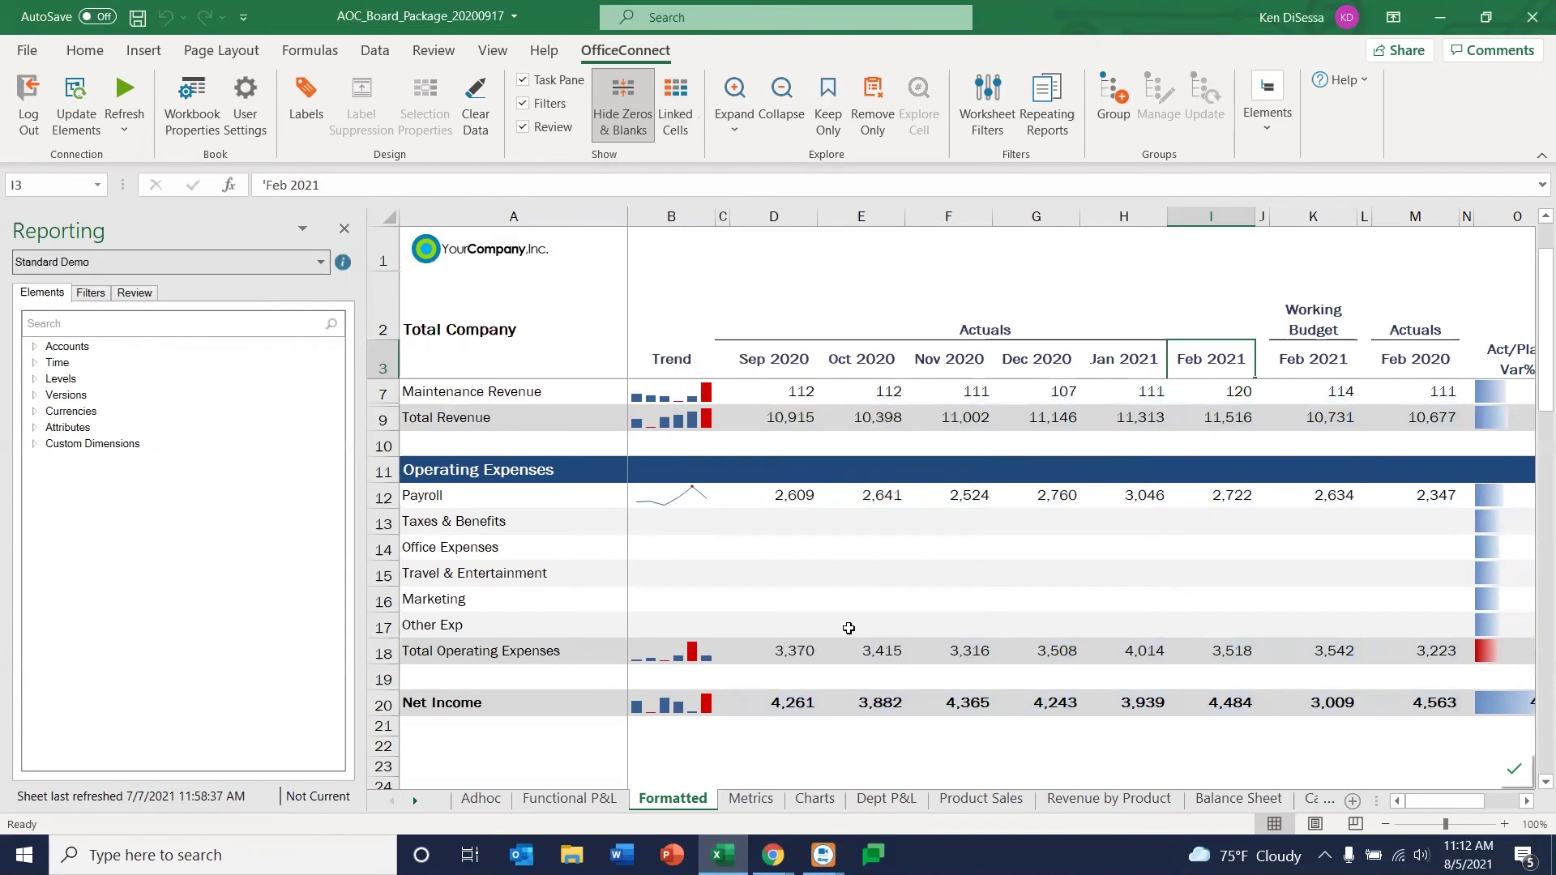
{"action": "left_click", "coordinate": [124, 129]}
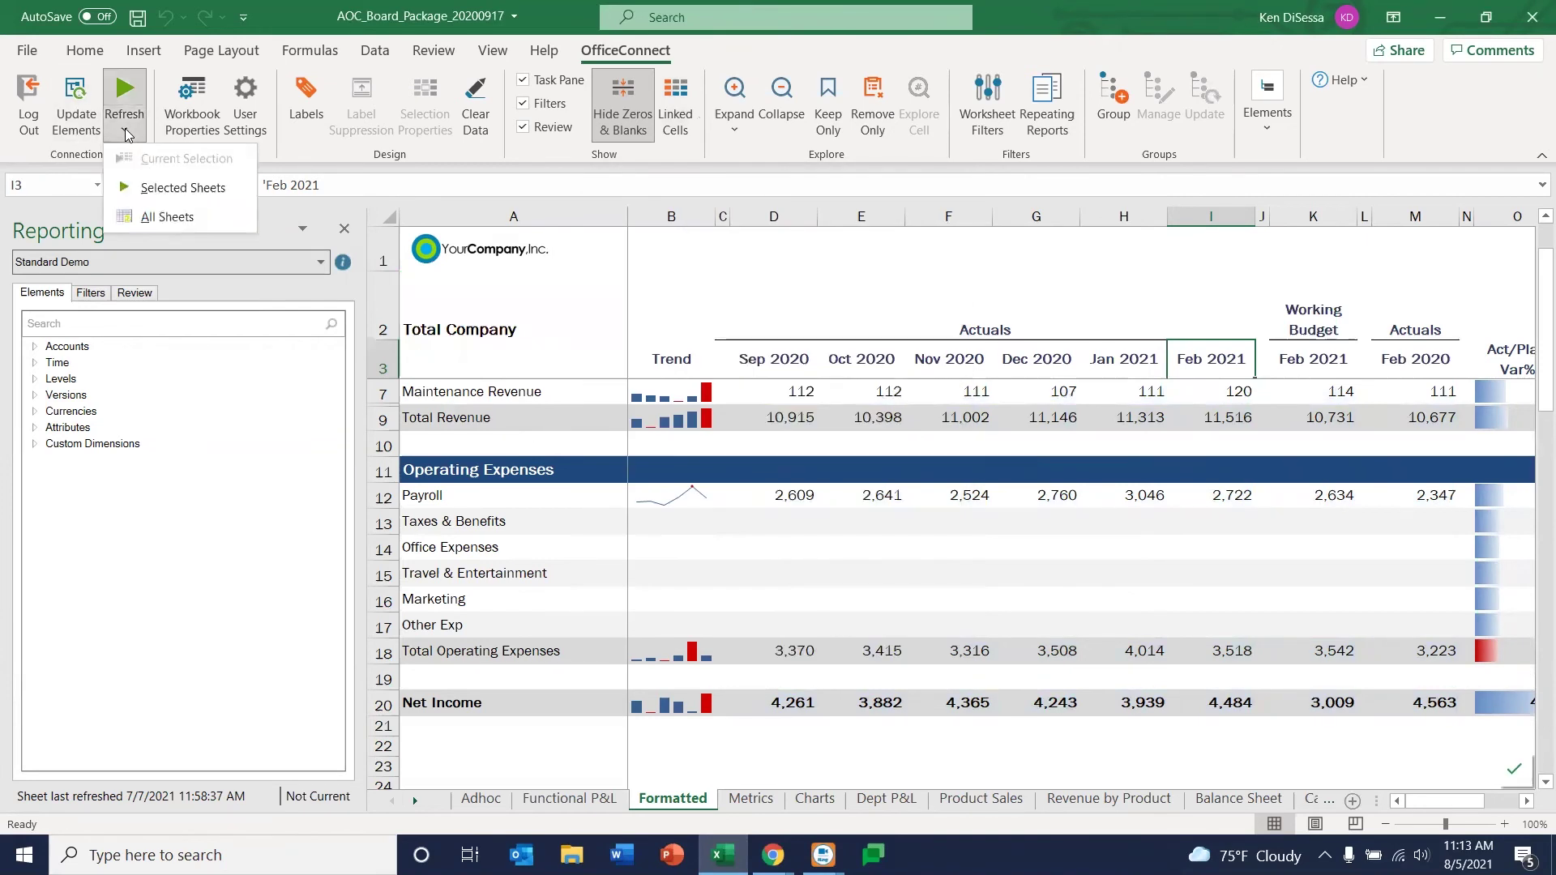
Refresh all sheets to March 2021 figures and check the Metrics sheet before returning to Formatted
{"action": "left_click", "coordinate": [169, 219]}
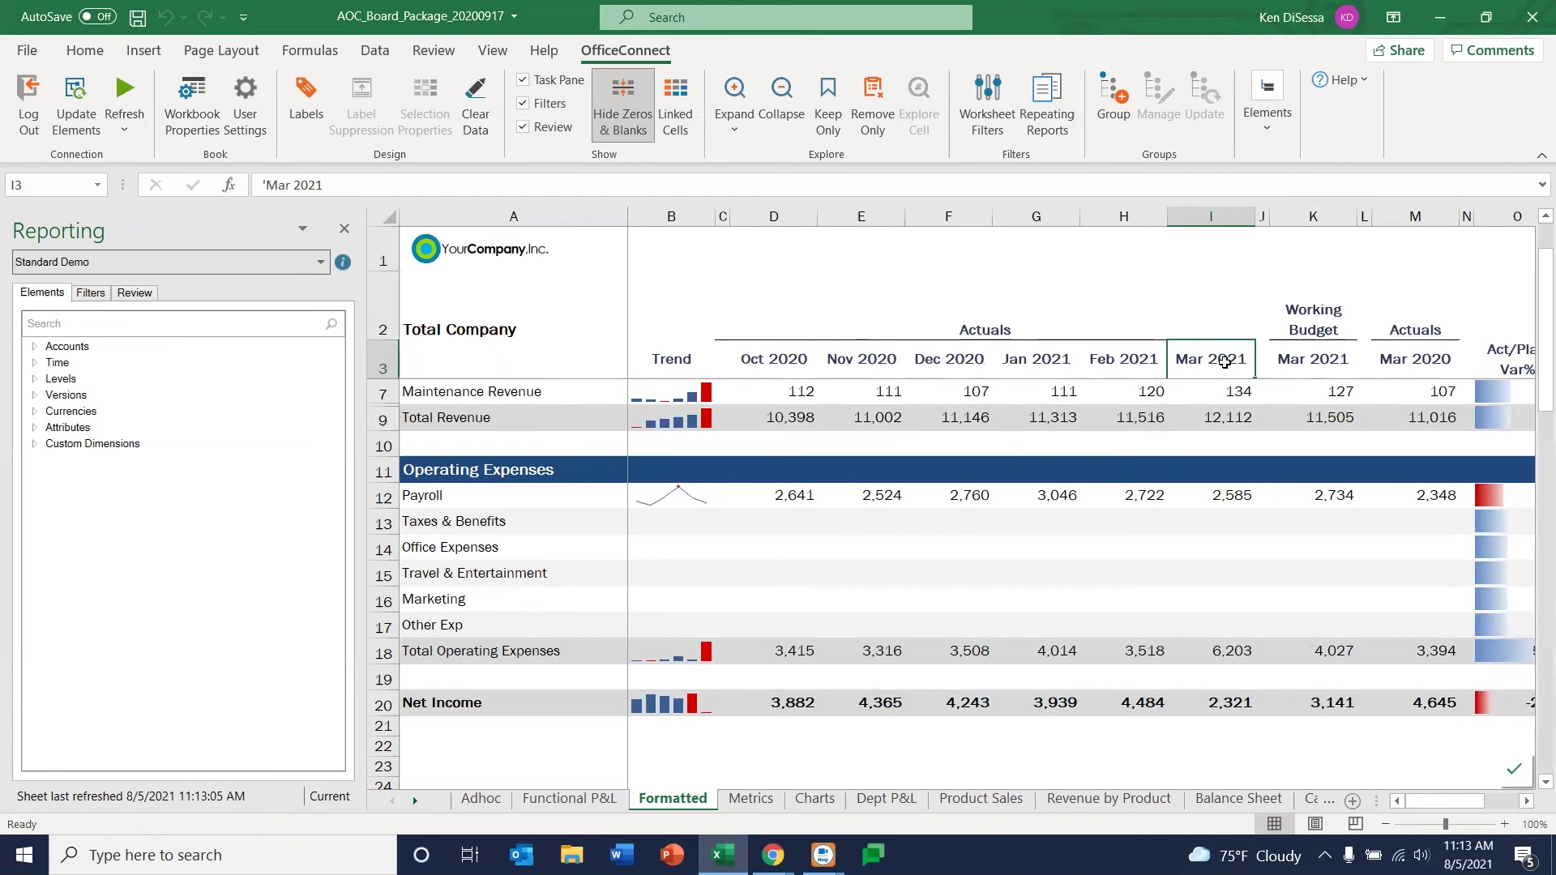
{"action": "left_click", "coordinate": [748, 801]}
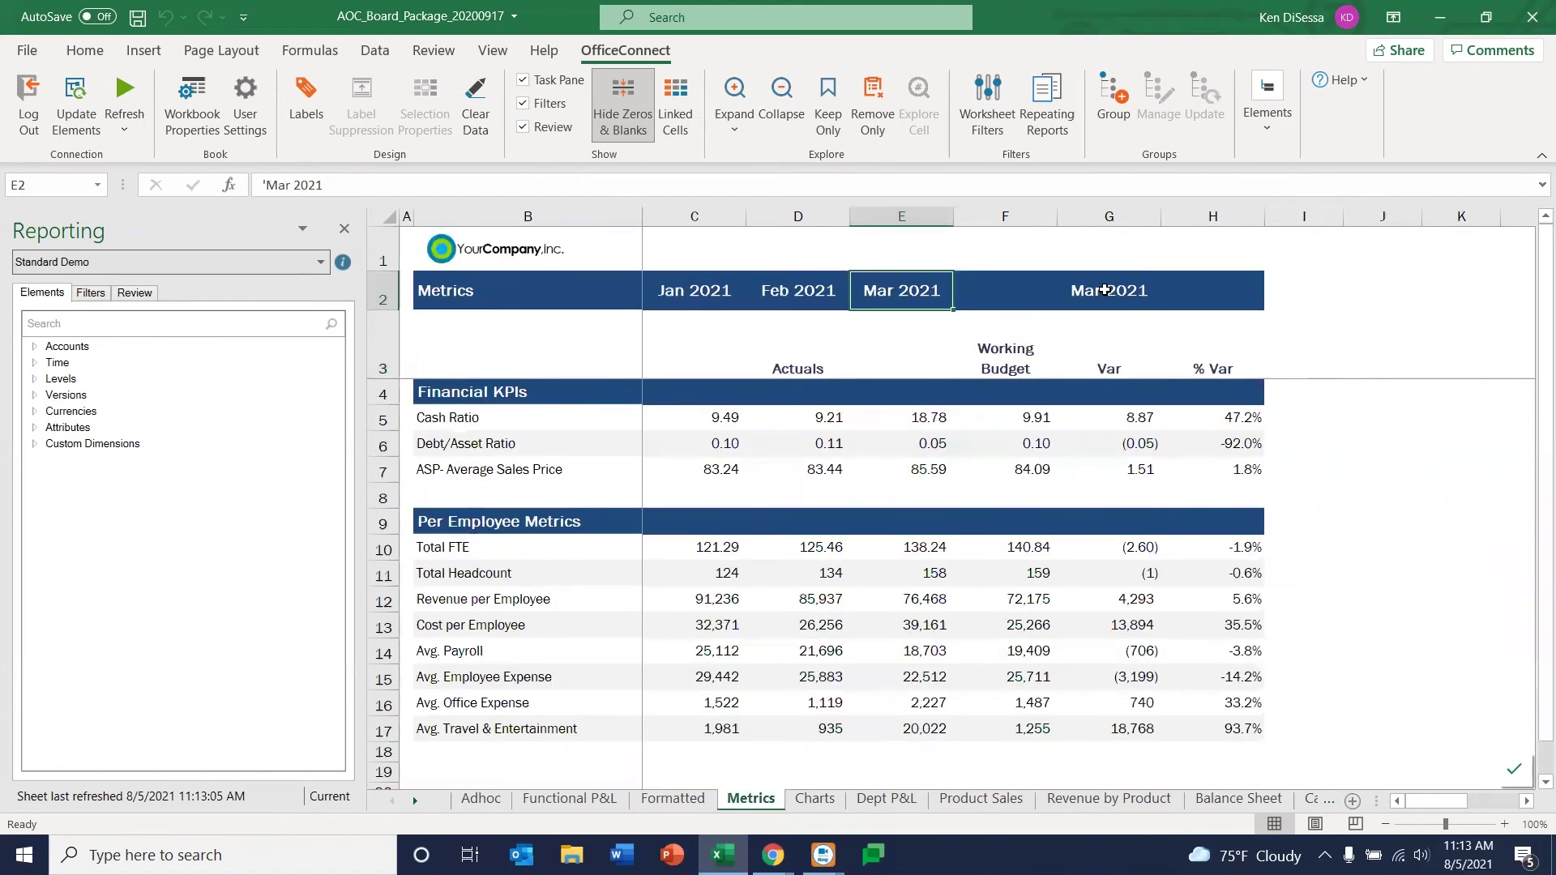
{"action": "left_click", "coordinate": [664, 801]}
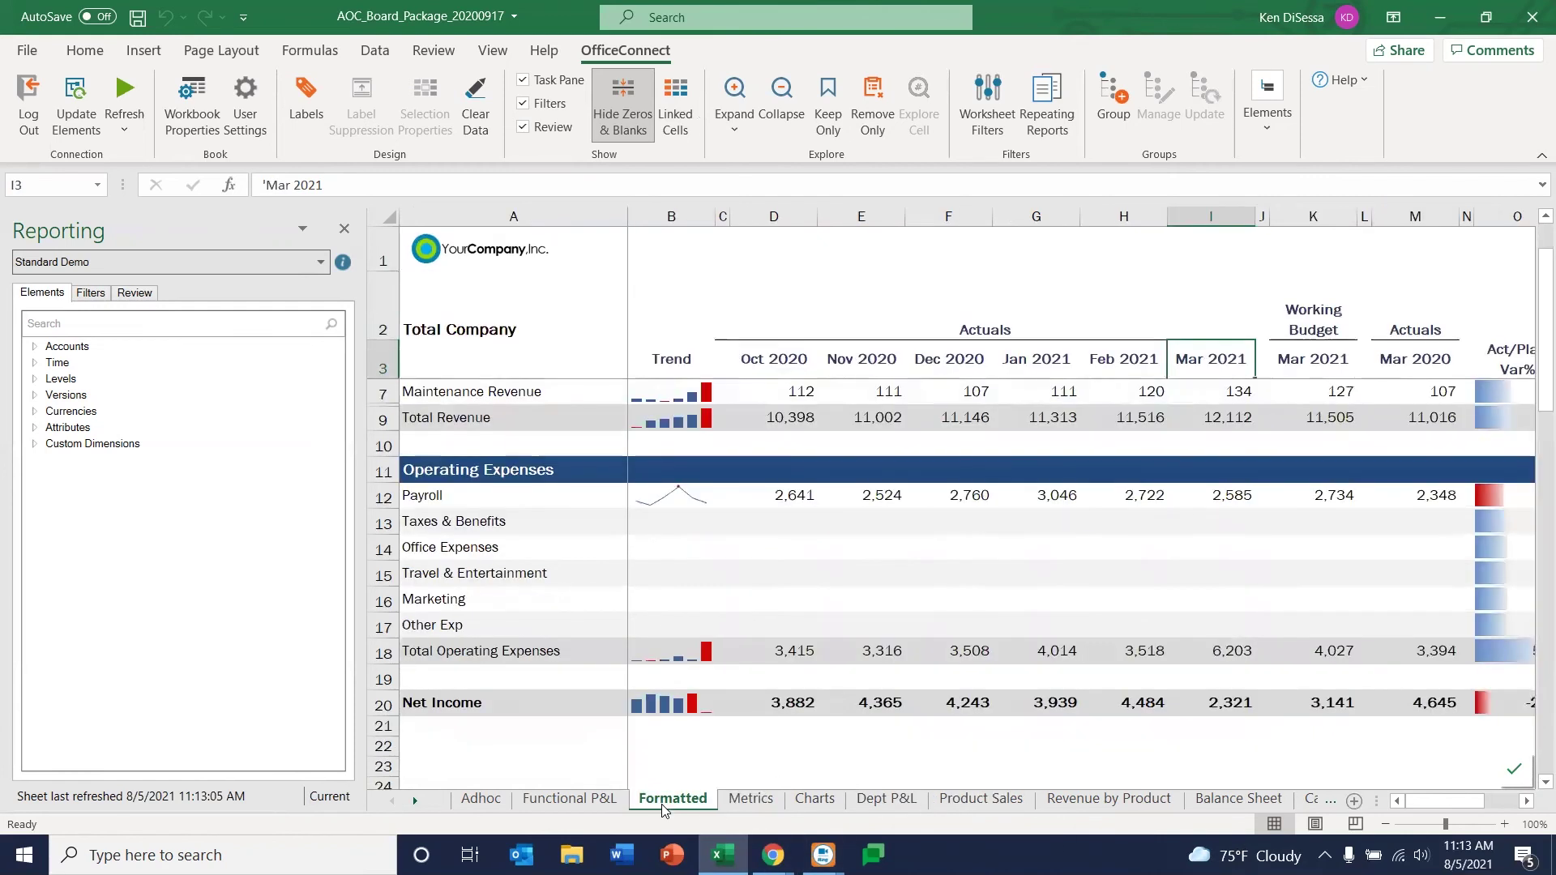
{"action": "left_click", "coordinate": [382, 522], "text": "ctrl"}
Select rows 13–17 and drag accounts 6200–6999 from GL Accounts onto them, hitting a mixed-selection error
{"action": "left_click", "coordinate": [383, 549], "text": "ctrl"}
{"action": "left_click", "coordinate": [382, 574], "text": "ctrl"}
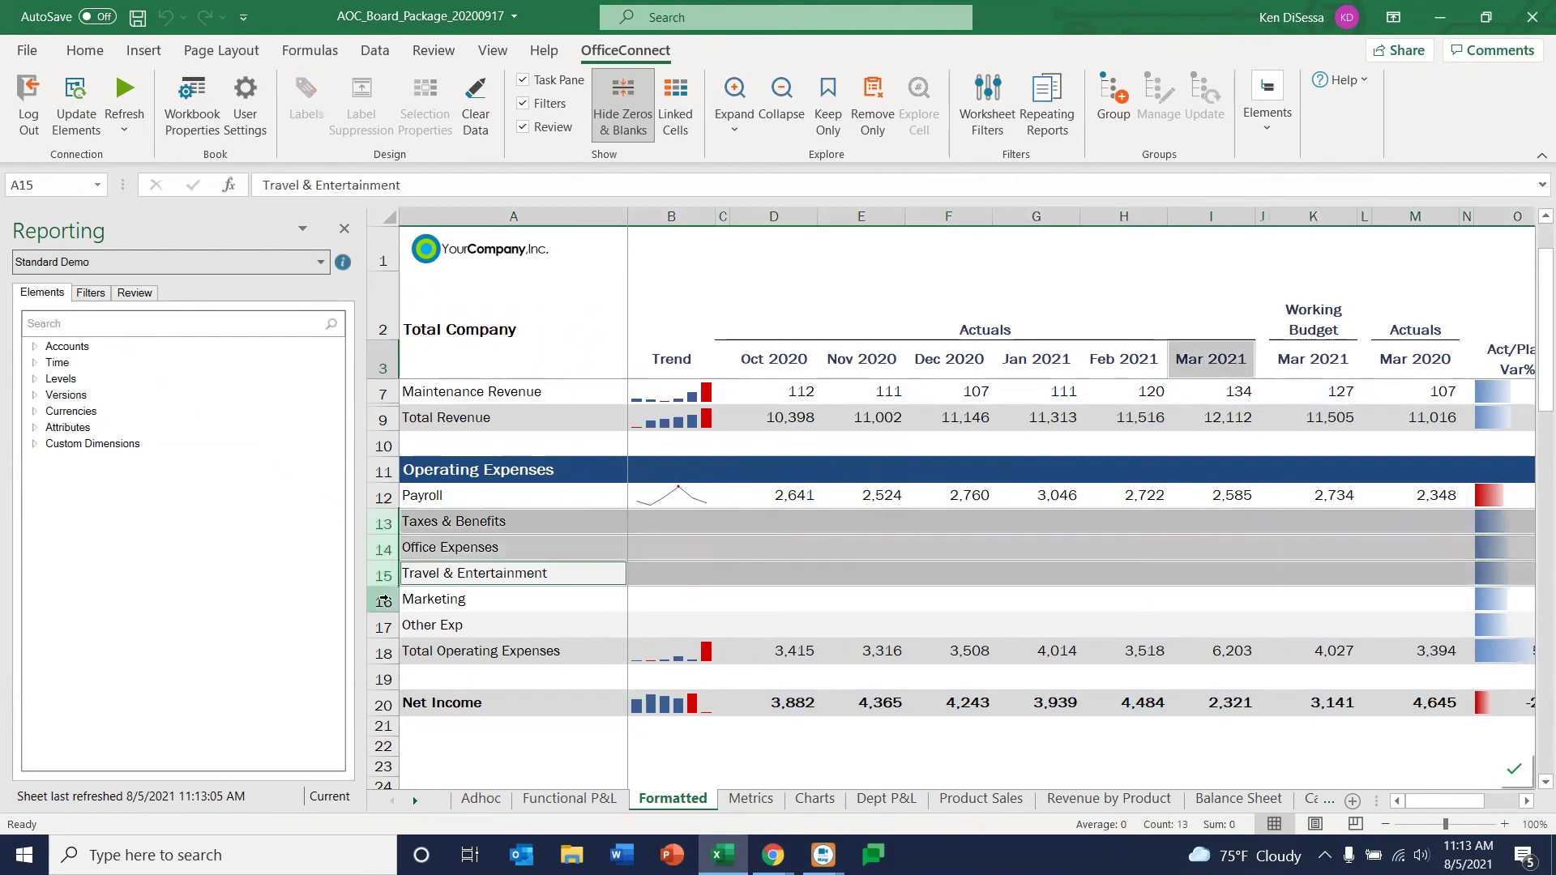
{"action": "left_click", "coordinate": [382, 601], "text": "ctrl"}
{"action": "left_click", "coordinate": [382, 638]}
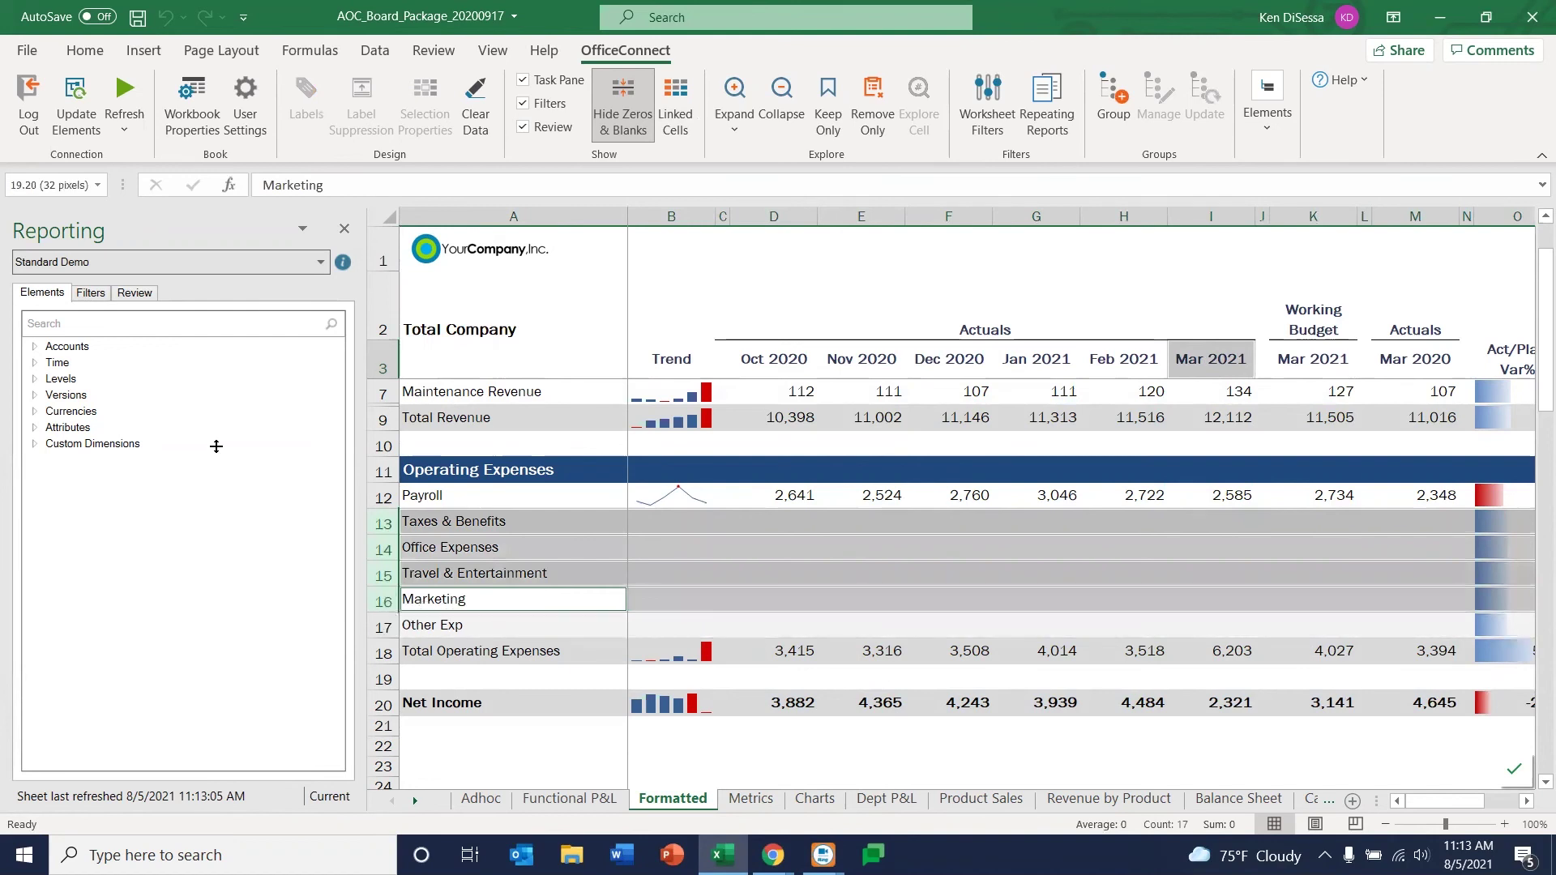
{"action": "left_click", "coordinate": [35, 347]}
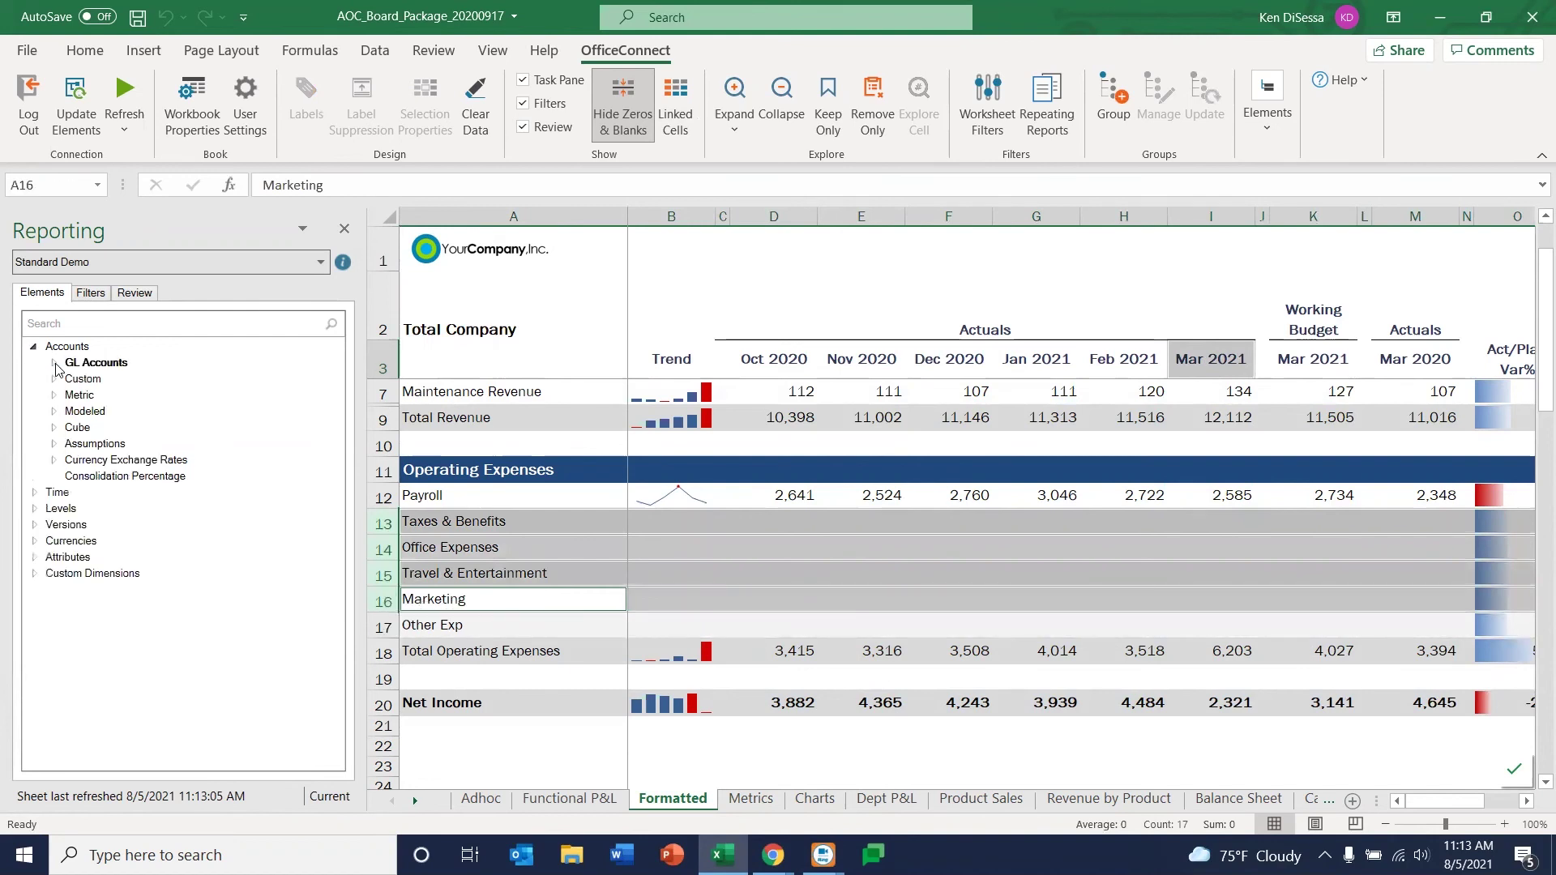
{"action": "left_click", "coordinate": [54, 364]}
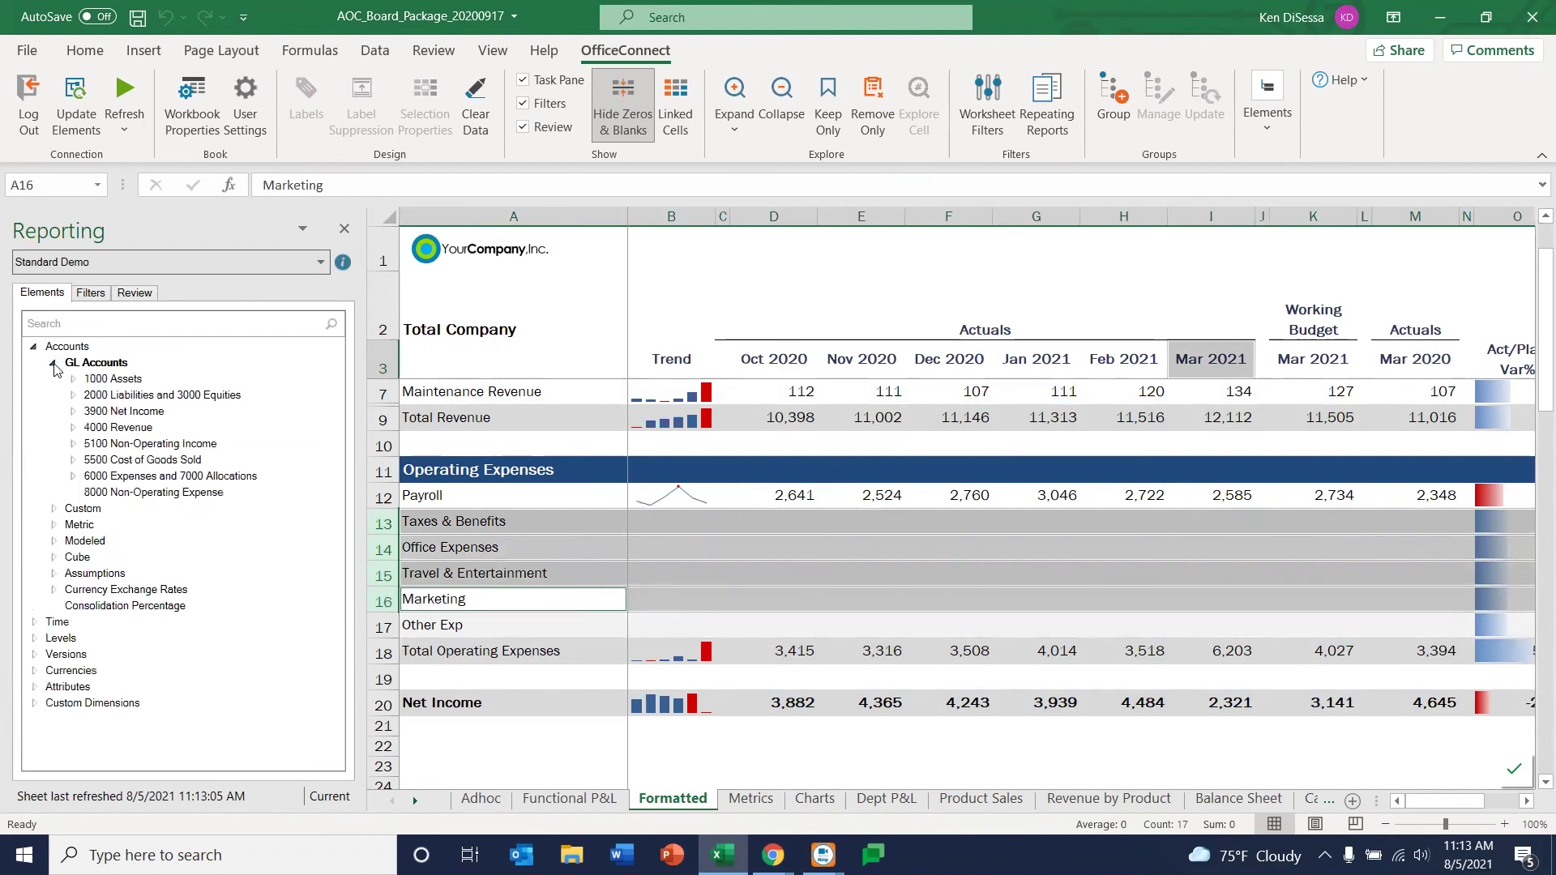
{"action": "left_click", "coordinate": [73, 477]}
{"action": "left_click", "coordinate": [92, 493]}
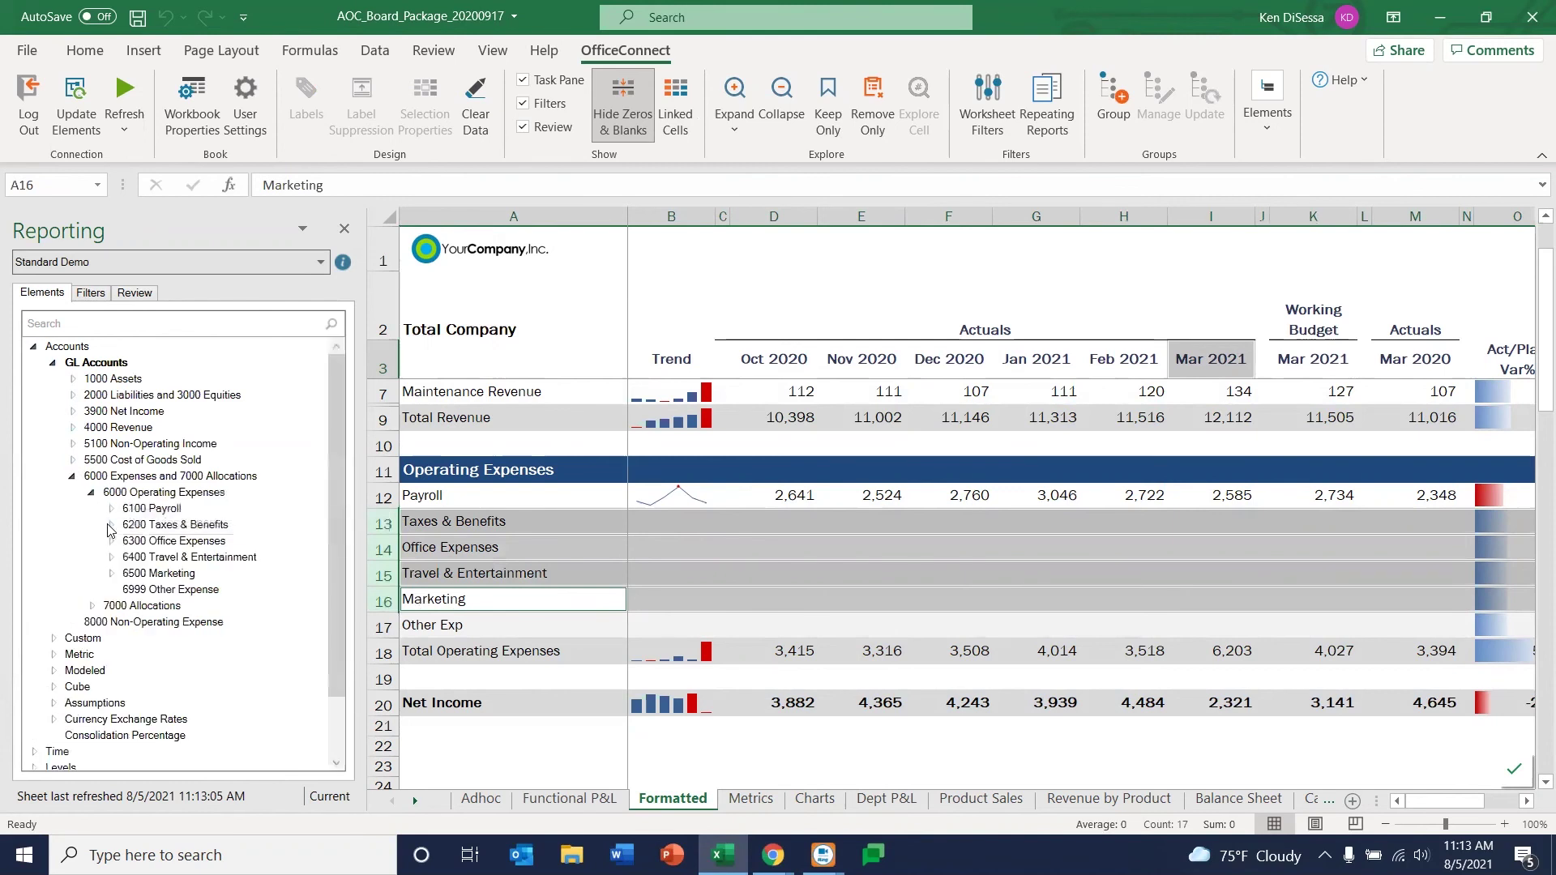
{"action": "left_click", "coordinate": [173, 527]}
{"action": "left_click_drag", "start_coordinate": [169, 549], "coordinate": [171, 591]}
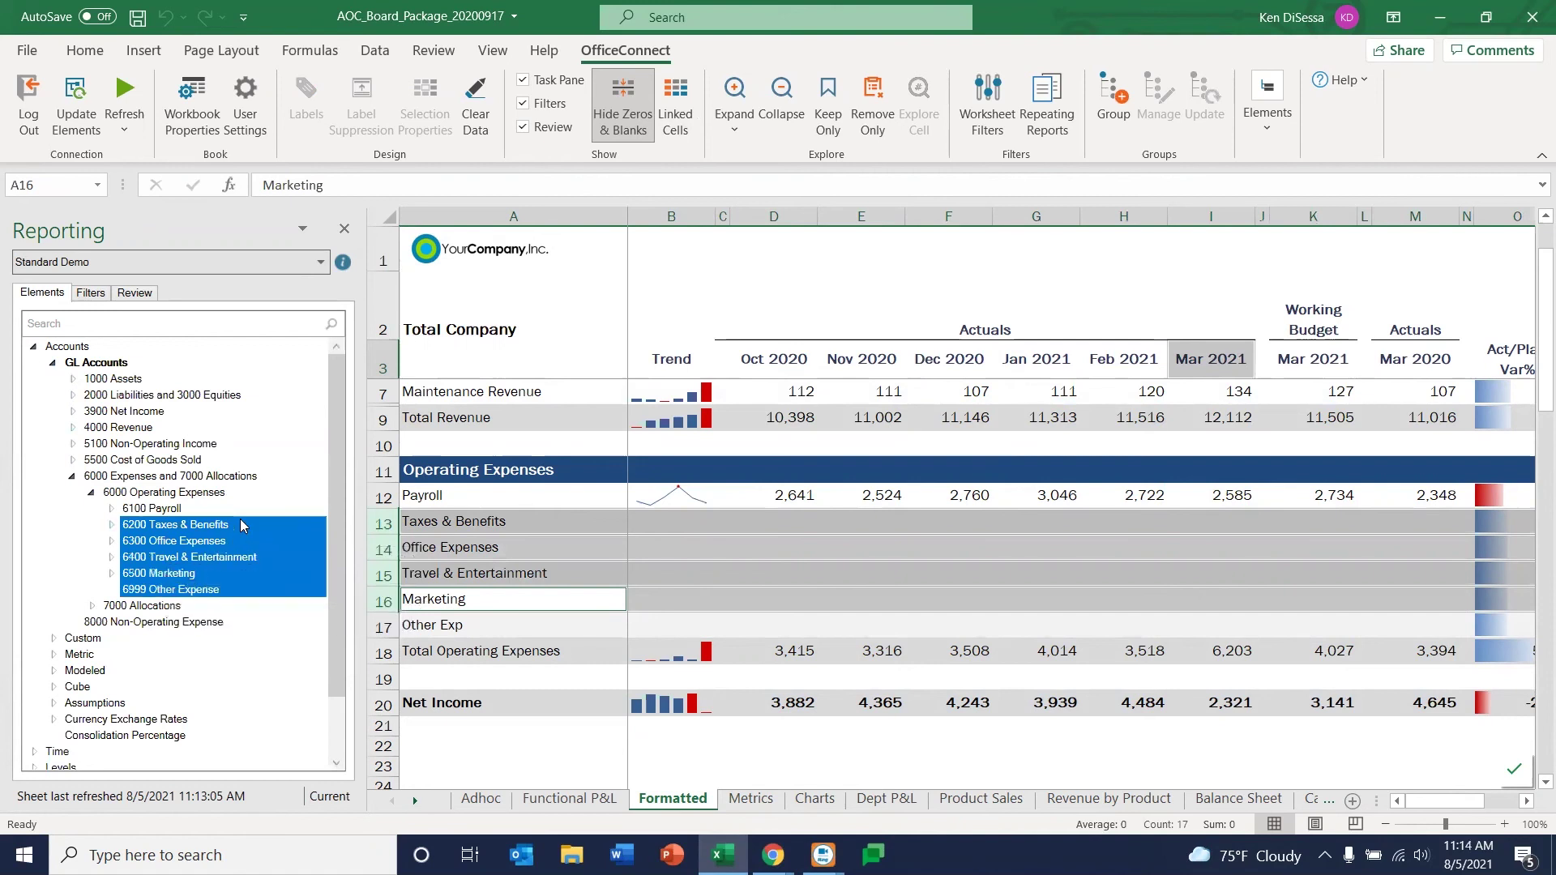
{"action": "left_click_drag", "start_coordinate": [241, 526], "coordinate": [673, 510]}
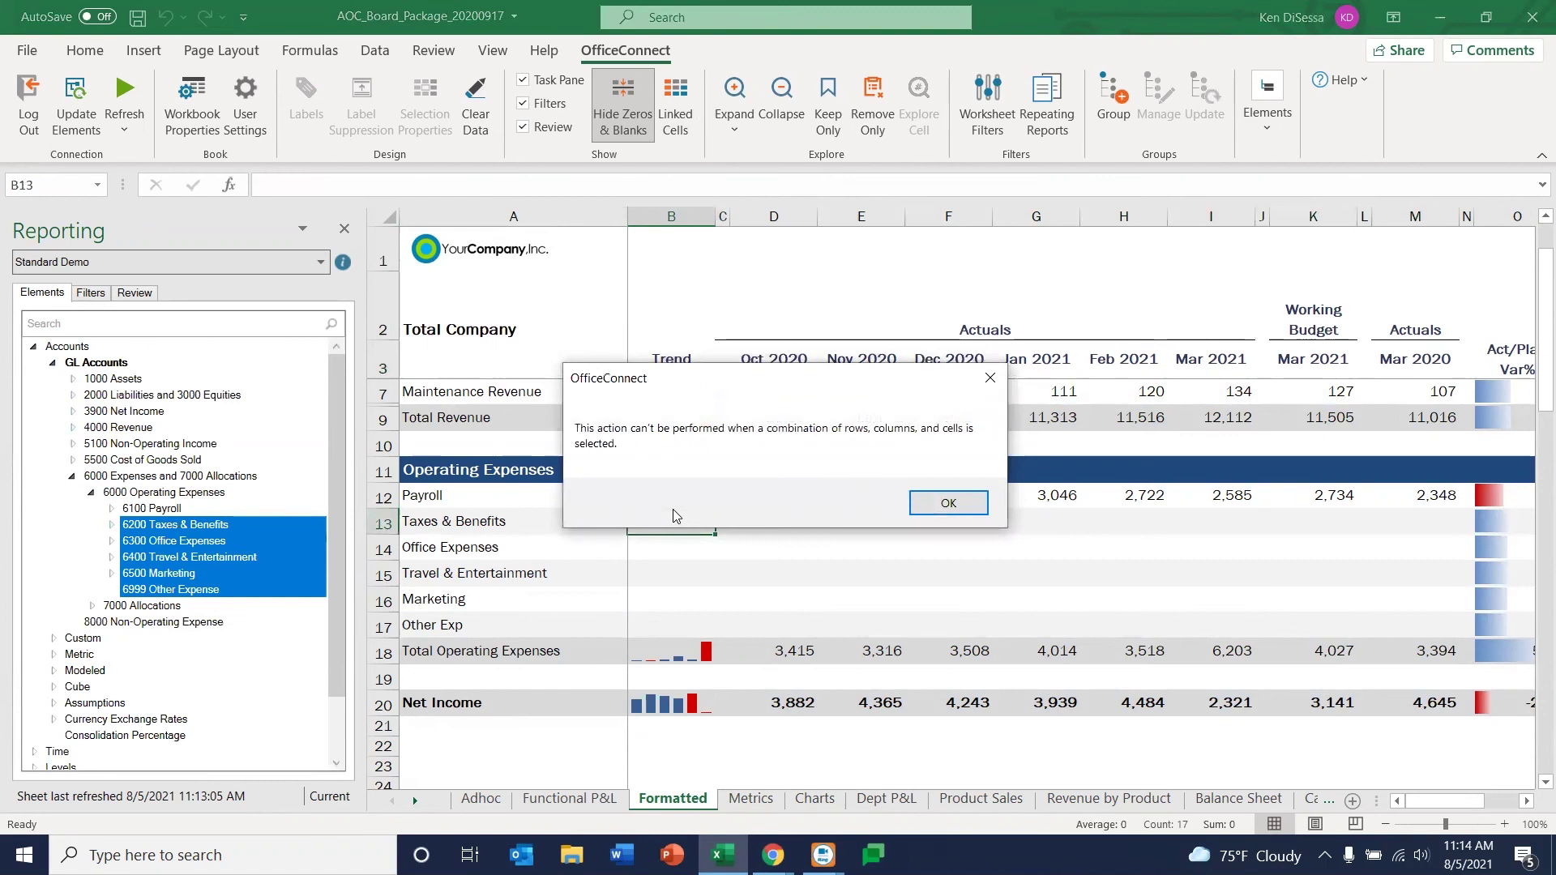
{"action": "left_click", "coordinate": [945, 507]}
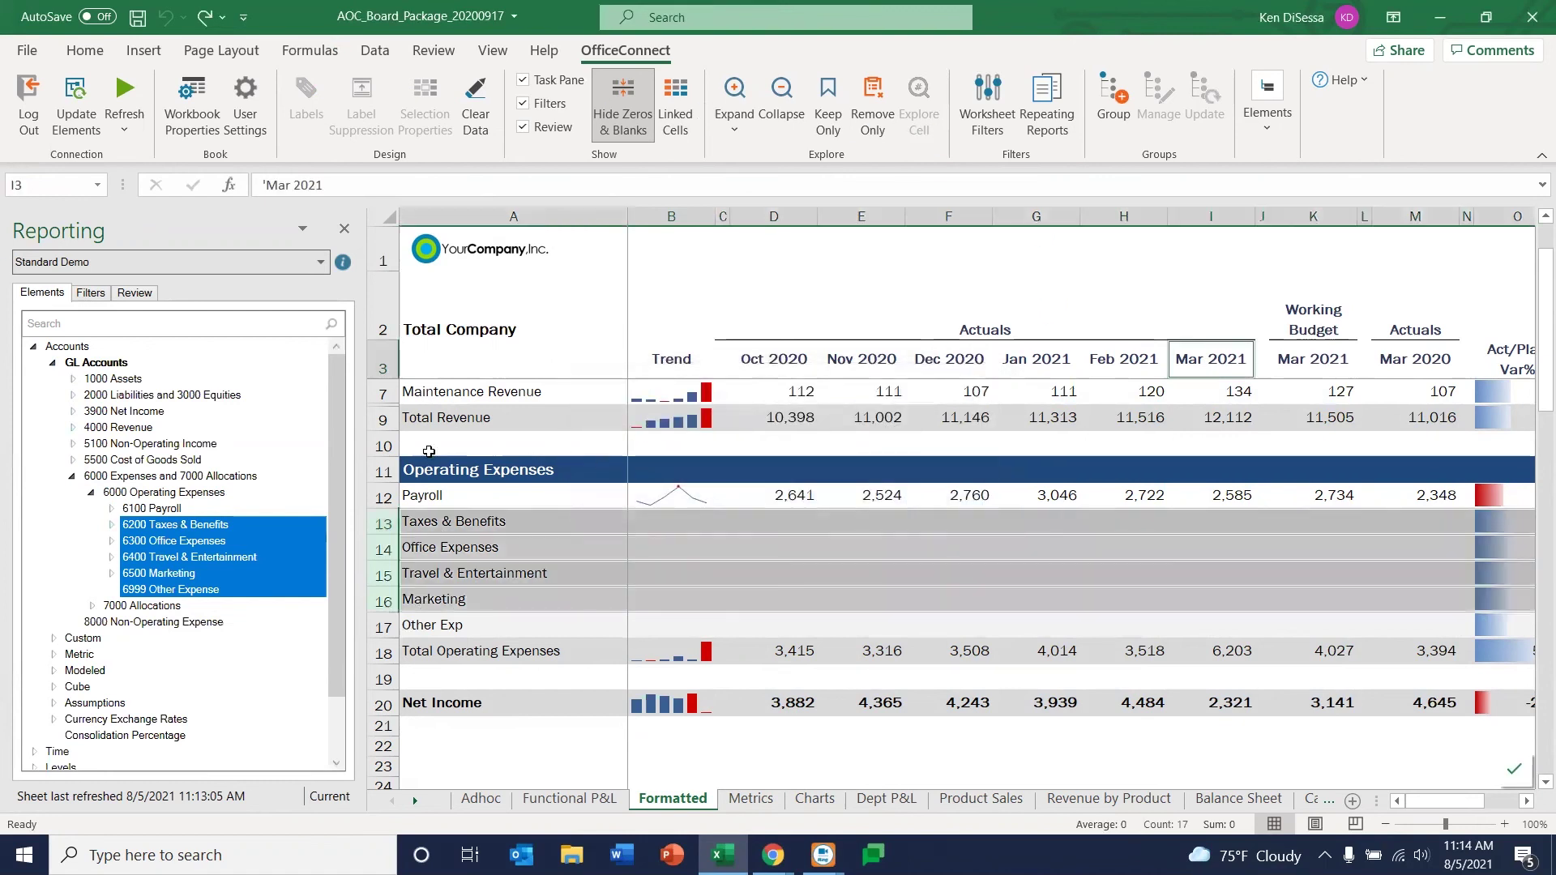
Reselect rows 13–17, drop the 6200–6999 accounts onto them, and turn on linked-cell shading
{"action": "left_click", "coordinate": [388, 523]}
{"action": "left_click", "coordinate": [387, 551], "text": "ctrl"}
{"action": "left_click", "coordinate": [386, 576], "text": "ctrl"}
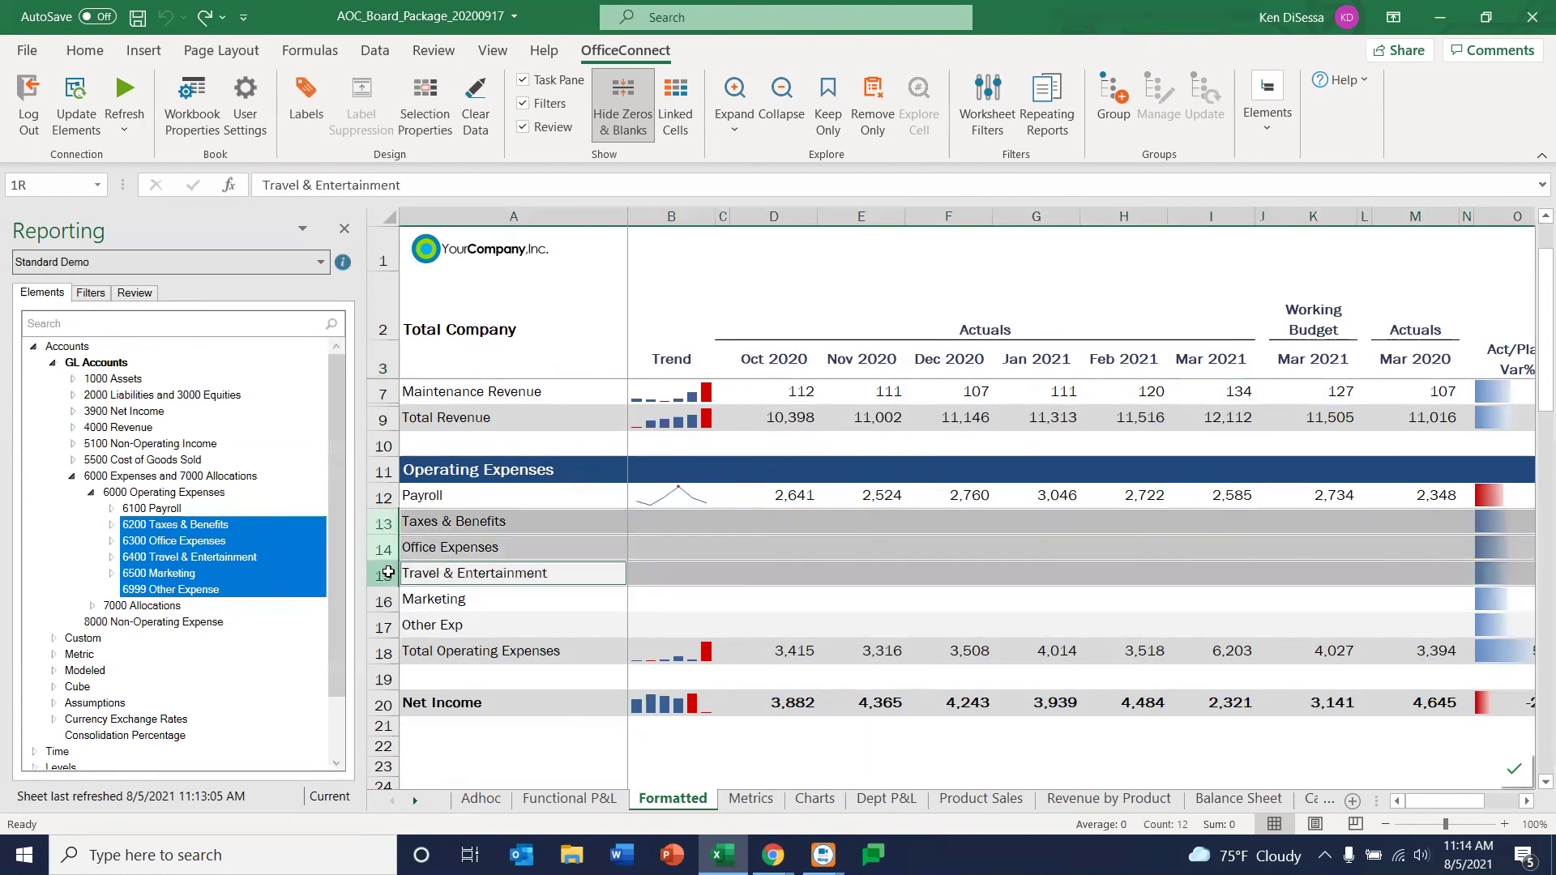
{"action": "left_click_drag", "start_coordinate": [390, 614], "coordinate": [390, 611]}
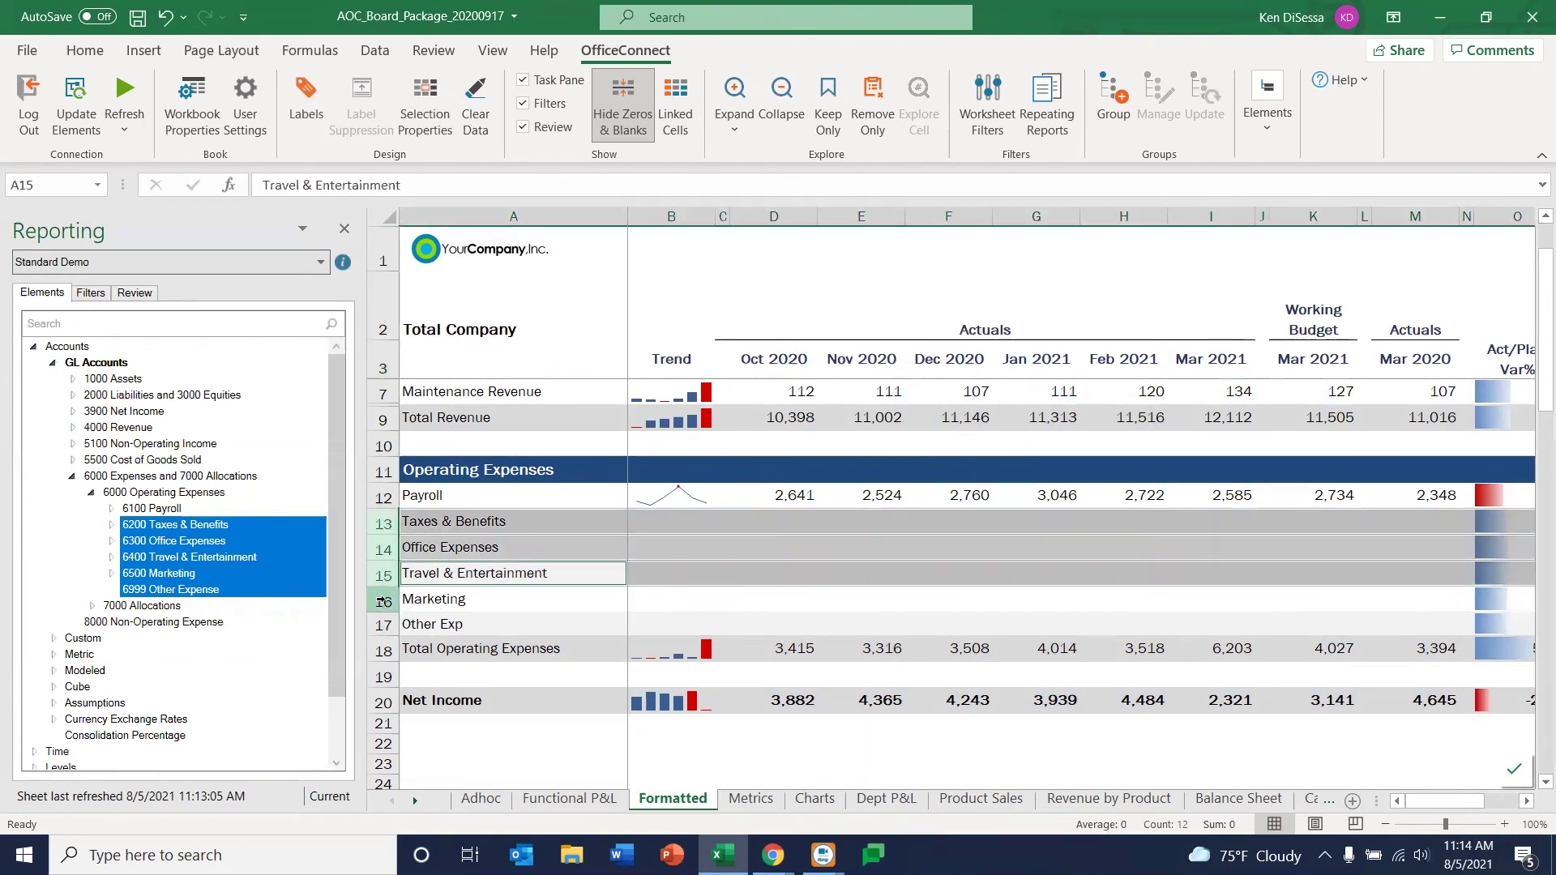
{"action": "left_click", "coordinate": [385, 601], "text": "ctrl"}
{"action": "left_click", "coordinate": [386, 624], "text": "ctrl"}
{"action": "left_click_drag", "start_coordinate": [217, 523], "coordinate": [680, 522]}
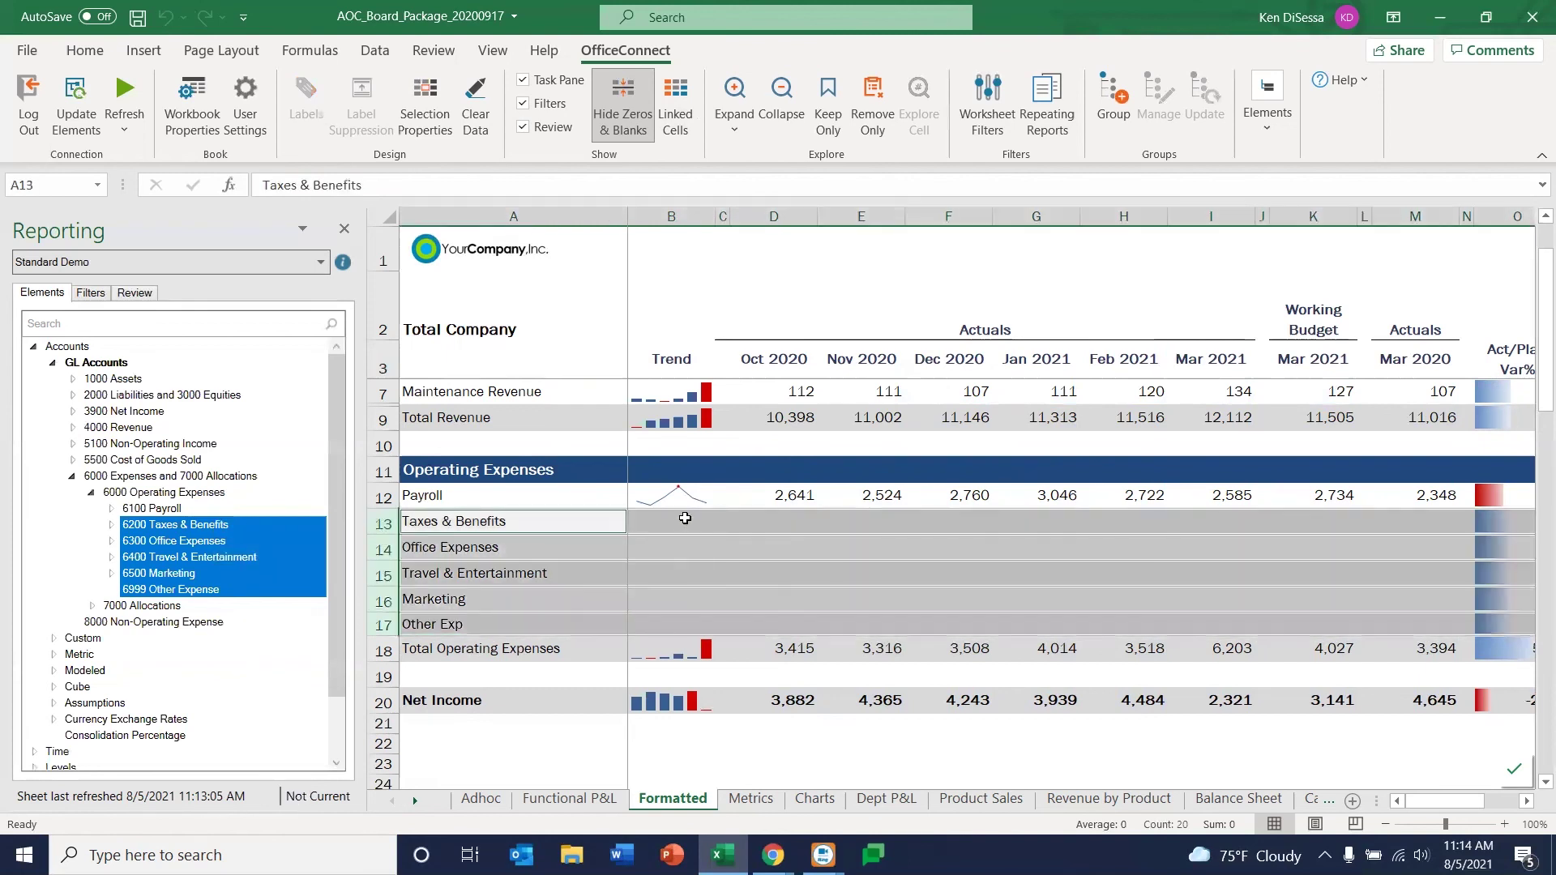
{"action": "left_click", "coordinate": [679, 93]}
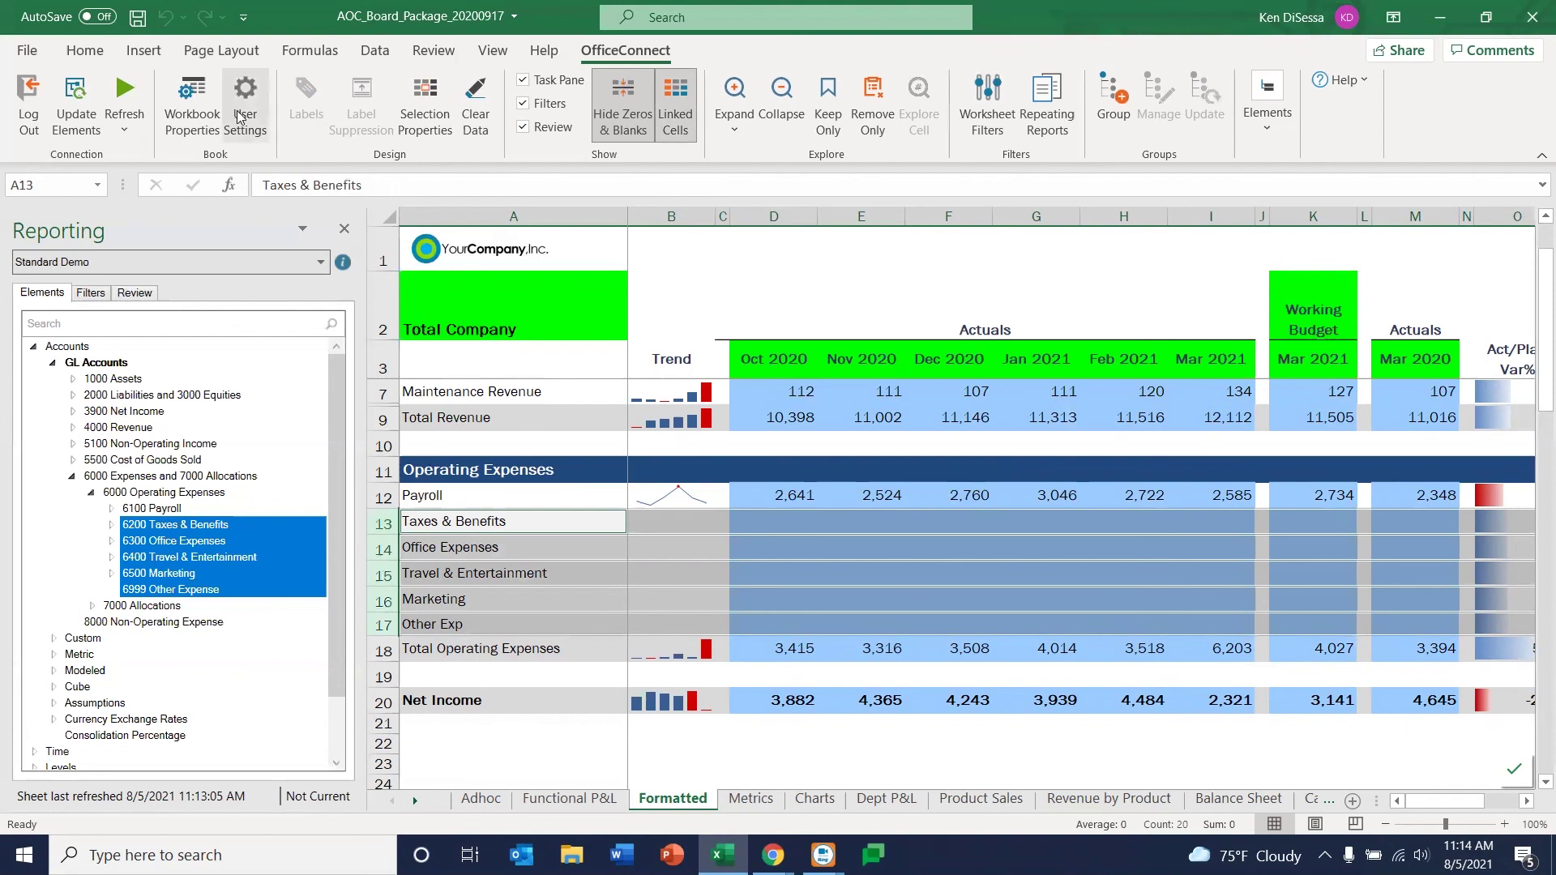
Refresh just the selected rows 13–17 to load their actual and budget figures
{"action": "left_click", "coordinate": [124, 125]}
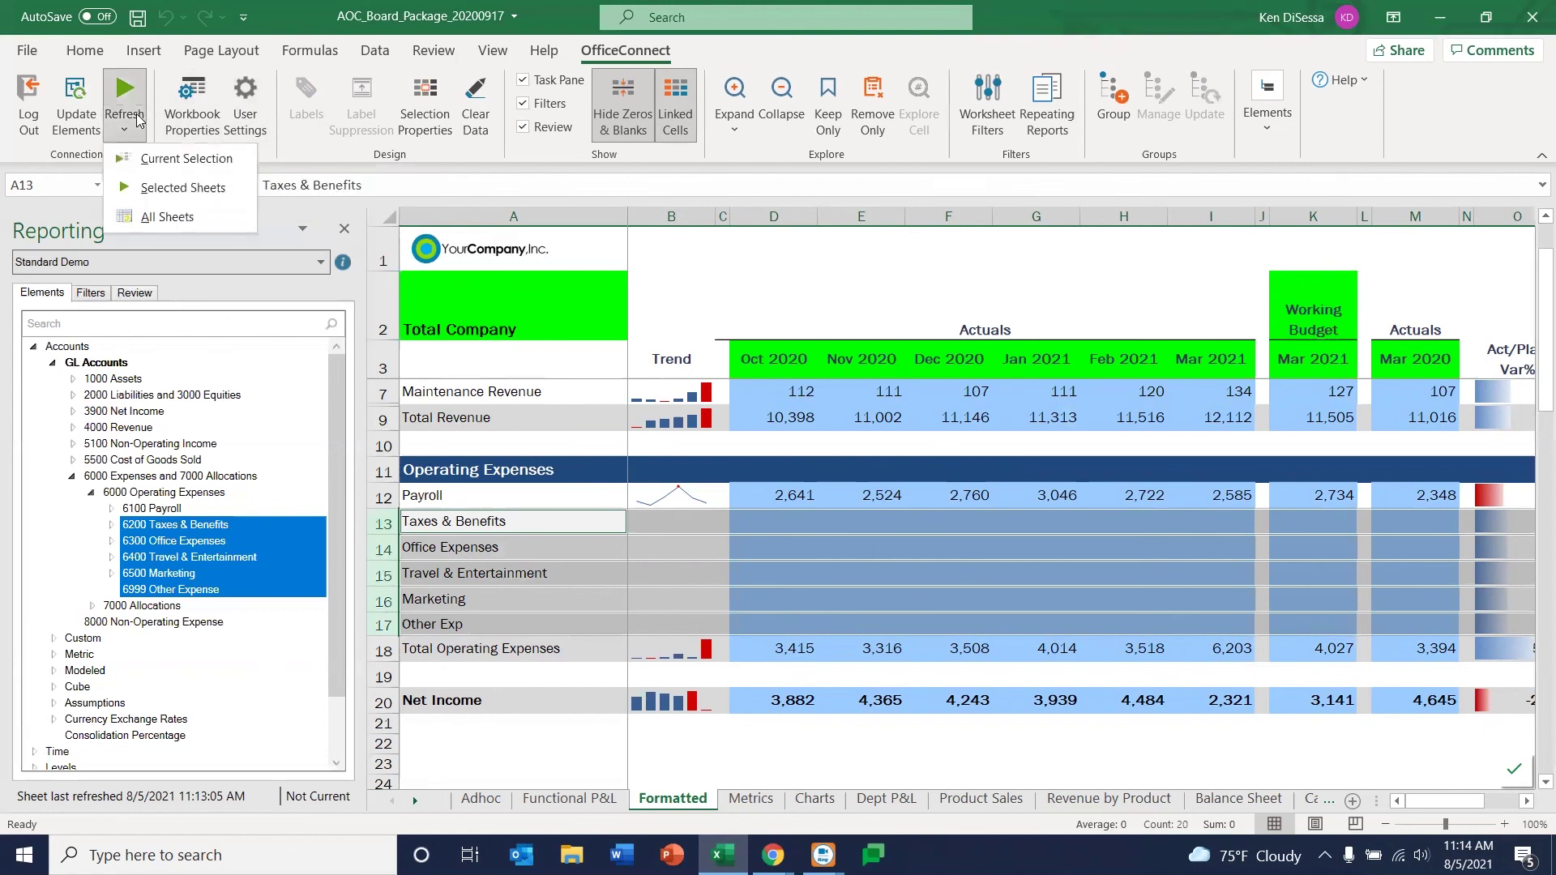
{"action": "left_click", "coordinate": [166, 162]}
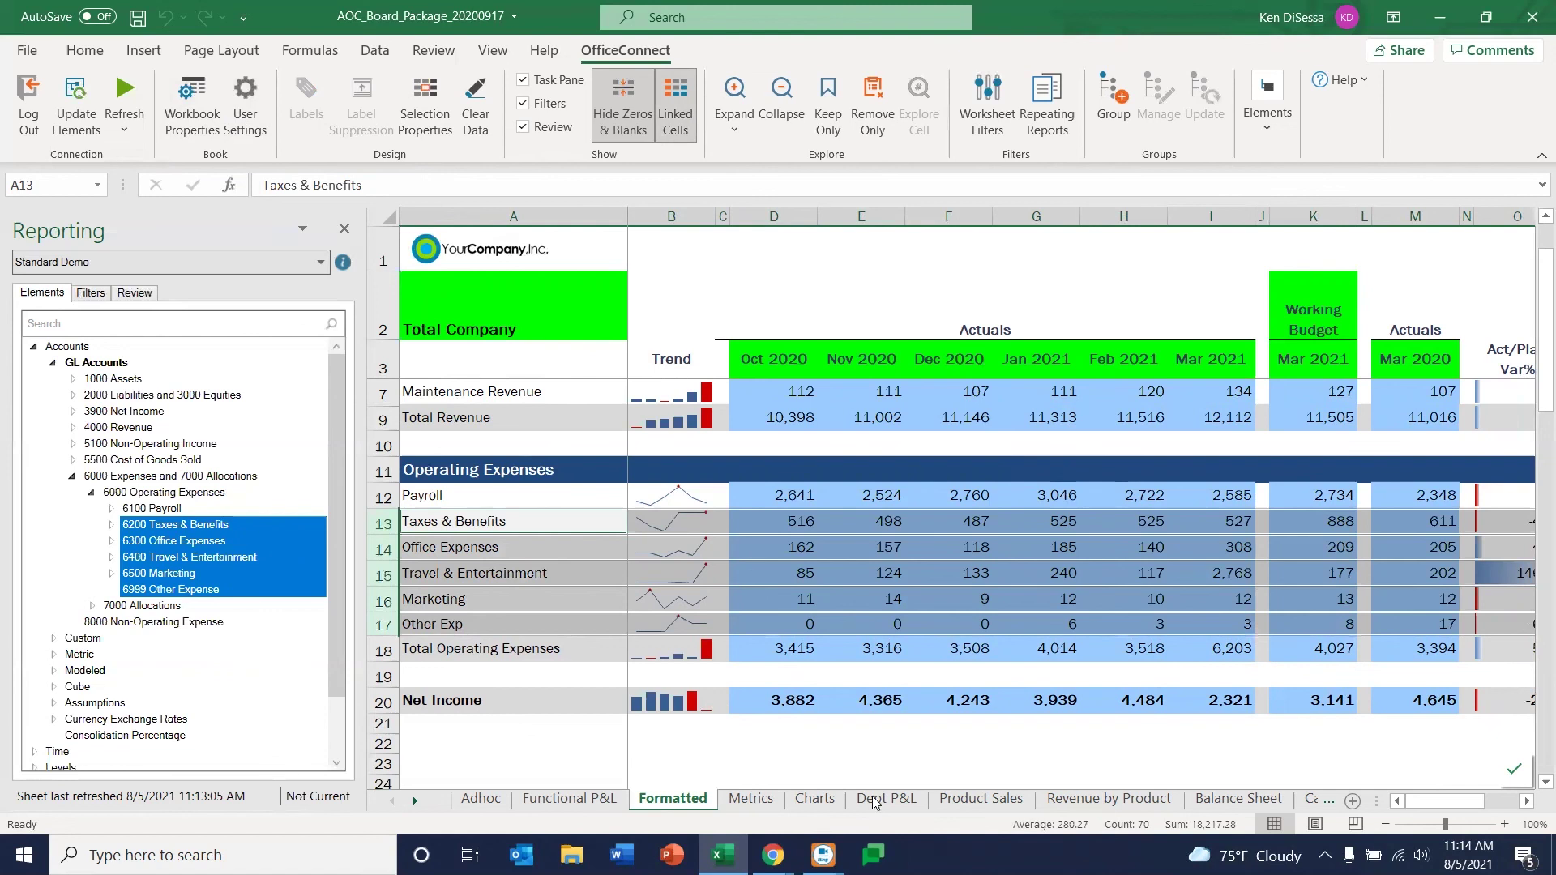
{"action": "left_click_drag", "start_coordinate": [1432, 803], "coordinate": [1446, 811]}
{"action": "left_click", "coordinate": [1426, 497]}
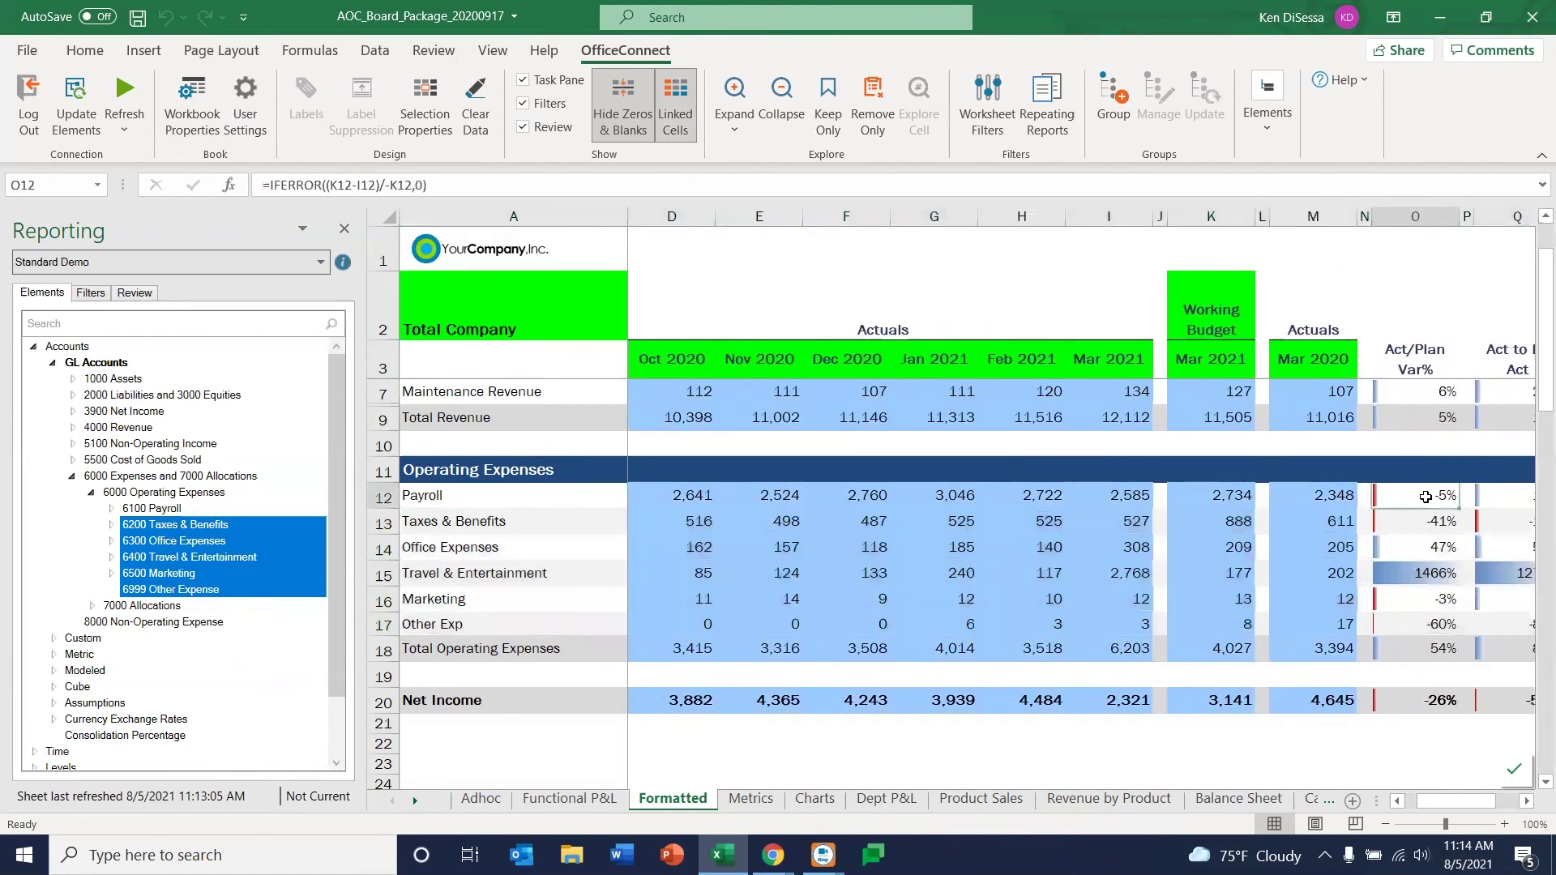
{"action": "left_click", "coordinate": [1432, 525]}
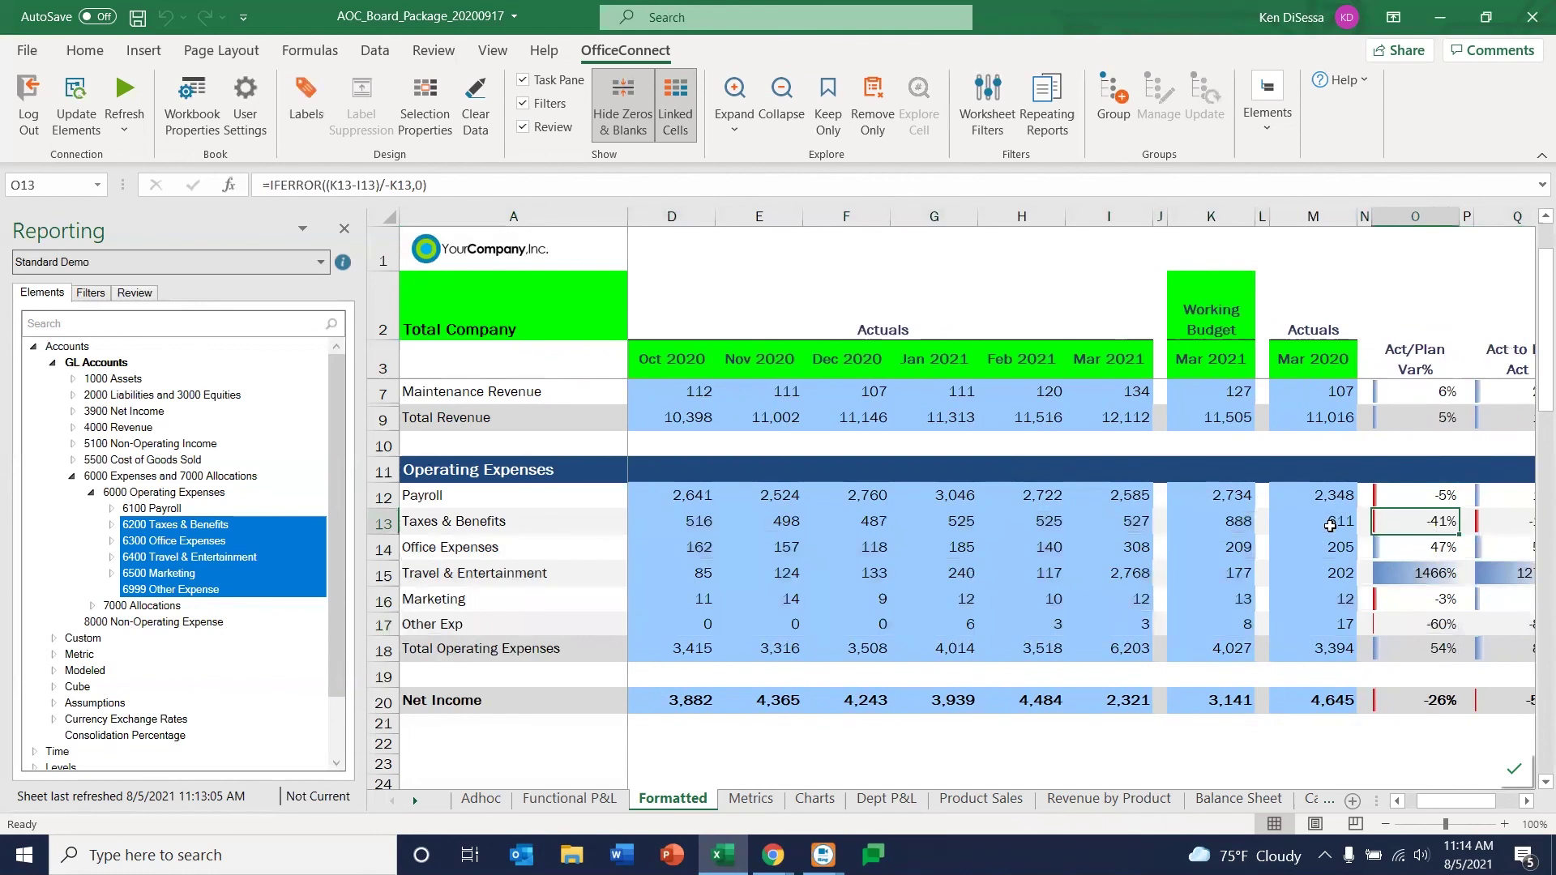